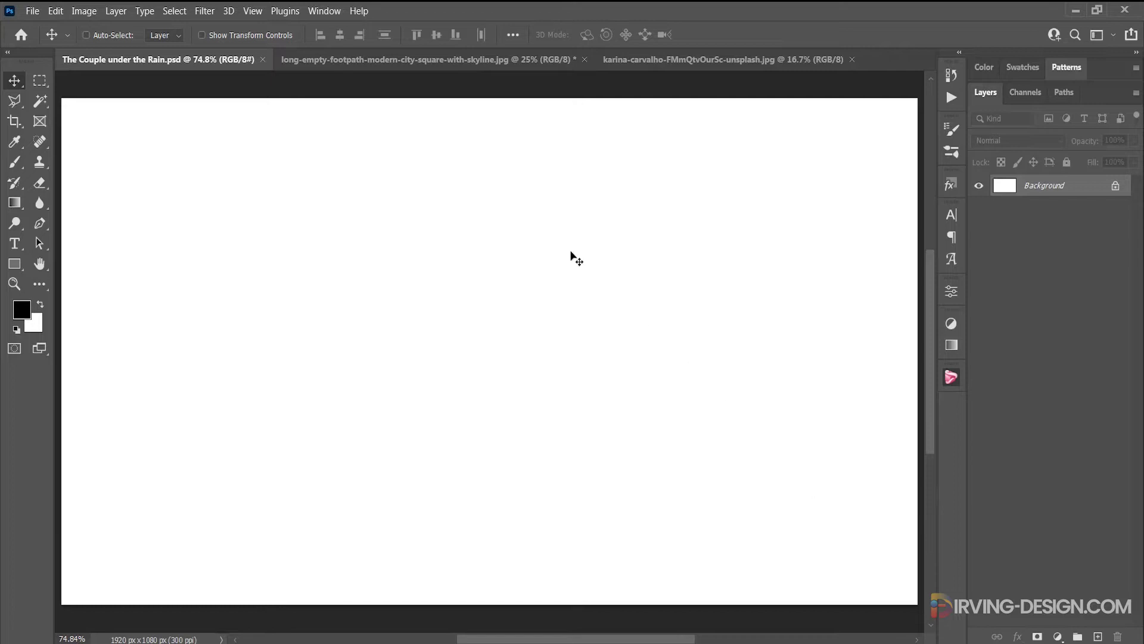
# - On the city square photo, marquee-select everything above the tiled floor
pyautogui.click(449, 62)
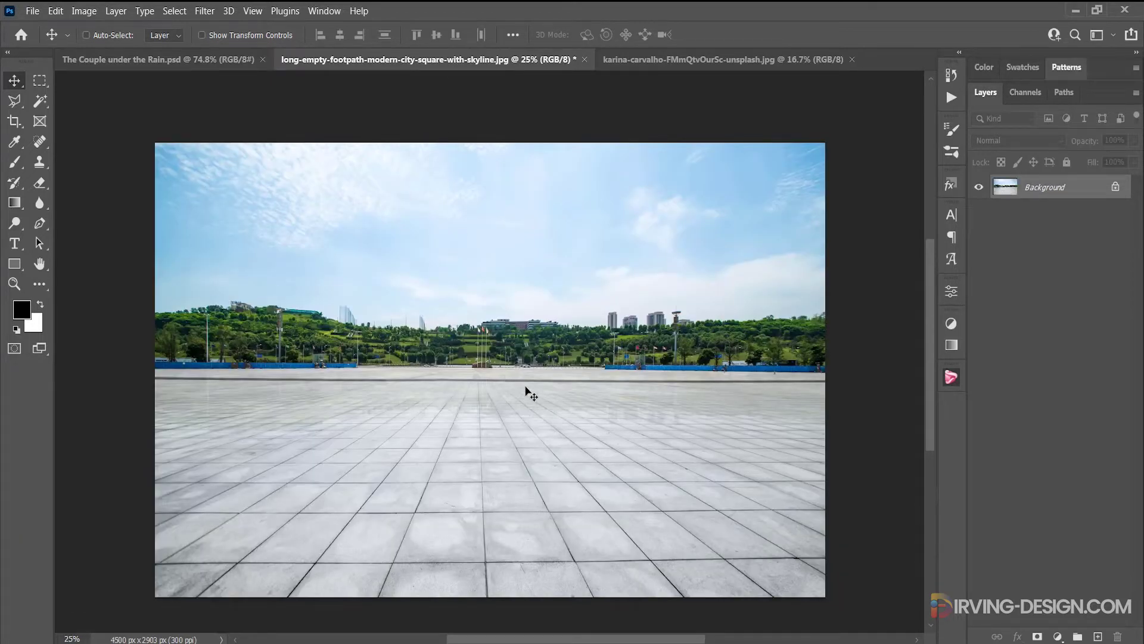
pyautogui.press('m')
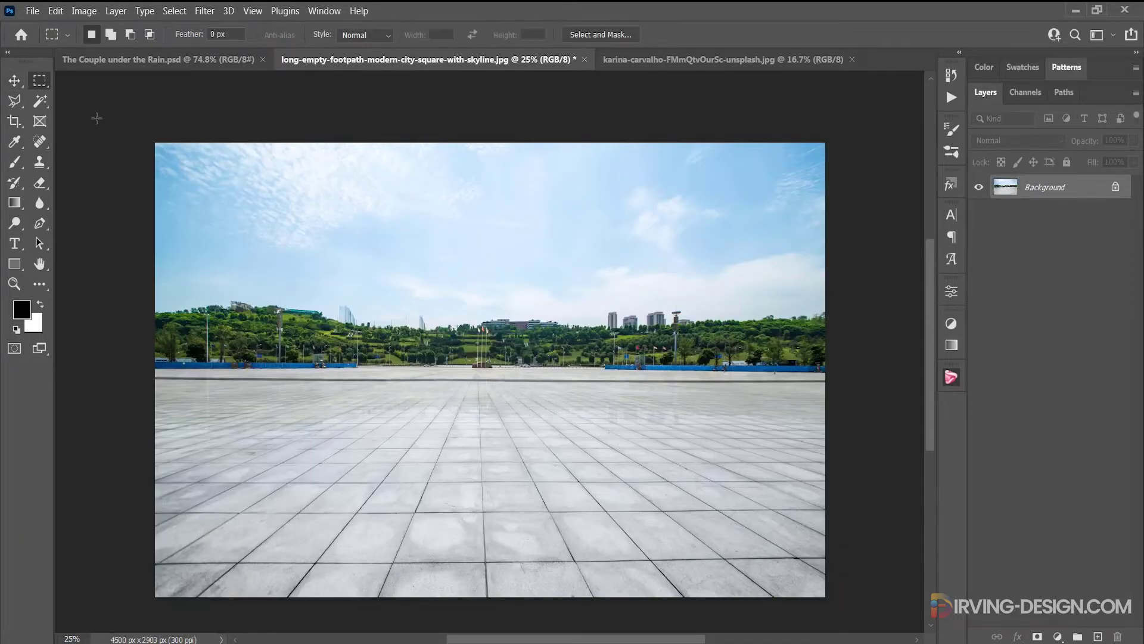
pyautogui.moveTo(156, 144); pyautogui.dragTo(184, 160)
pyautogui.moveTo(428, 321); pyautogui.dragTo(832, 430)
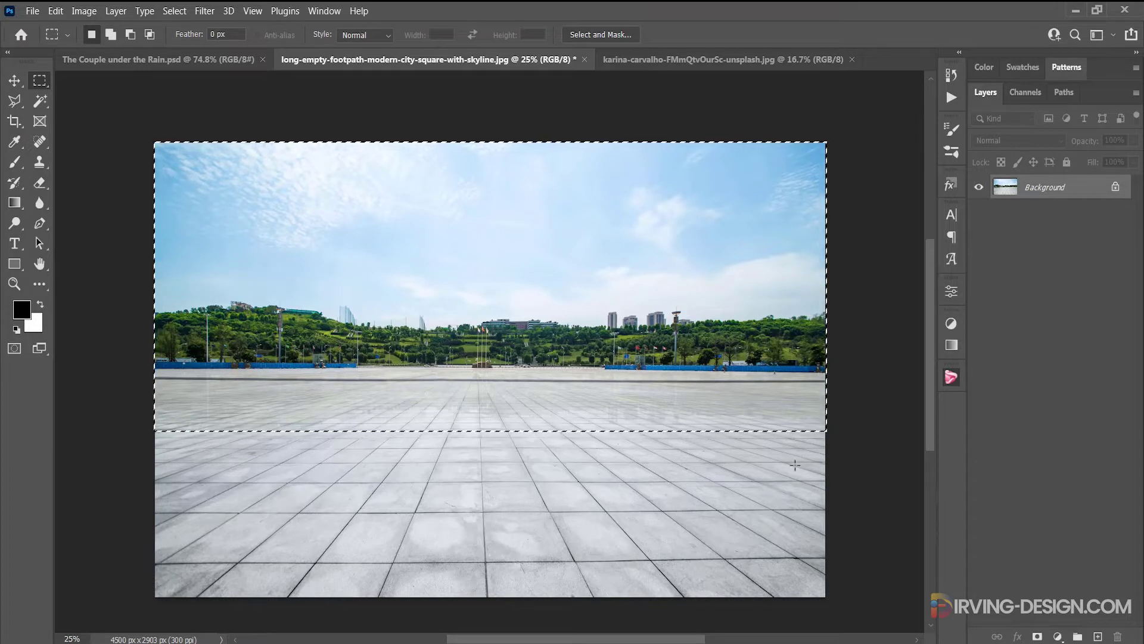
# - Duplicate the Background layer, delete the selected sky from the copy, and hide the original
pyautogui.moveTo(1062, 193); pyautogui.dragTo(1097, 636)
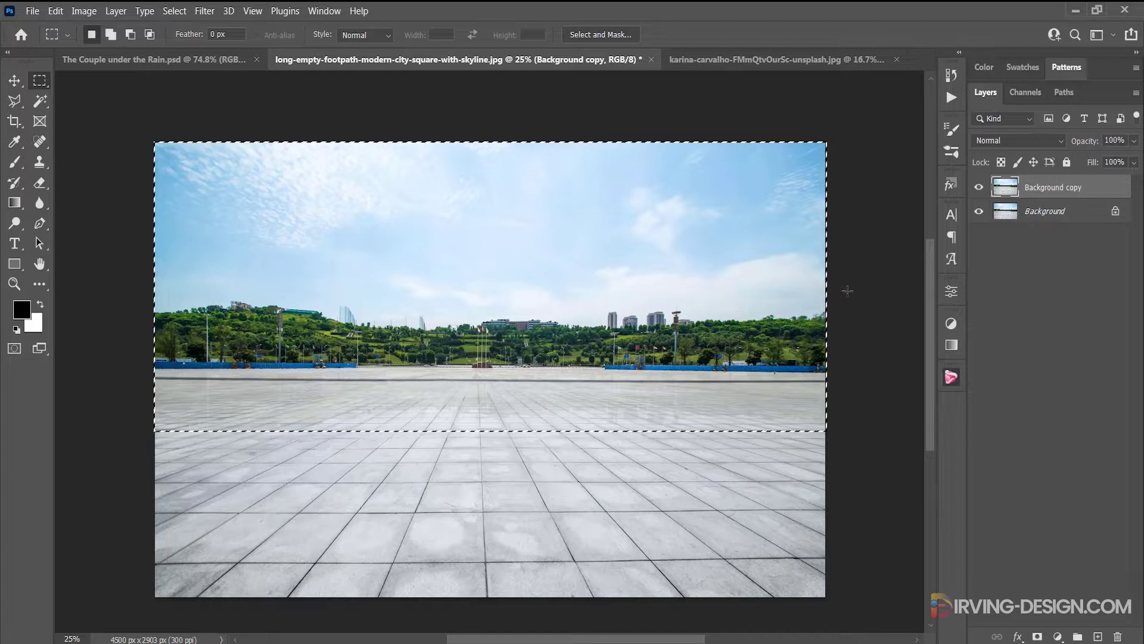
pyautogui.press('Delete')
pyautogui.click(979, 211)
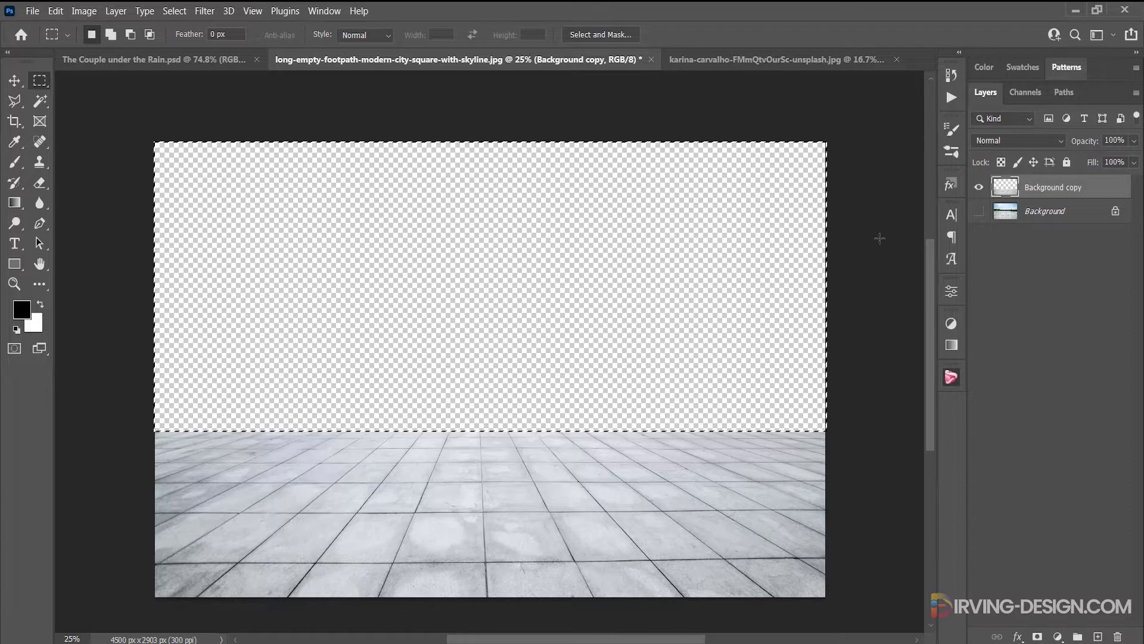
pyautogui.hotkey('ctrl', 'd')
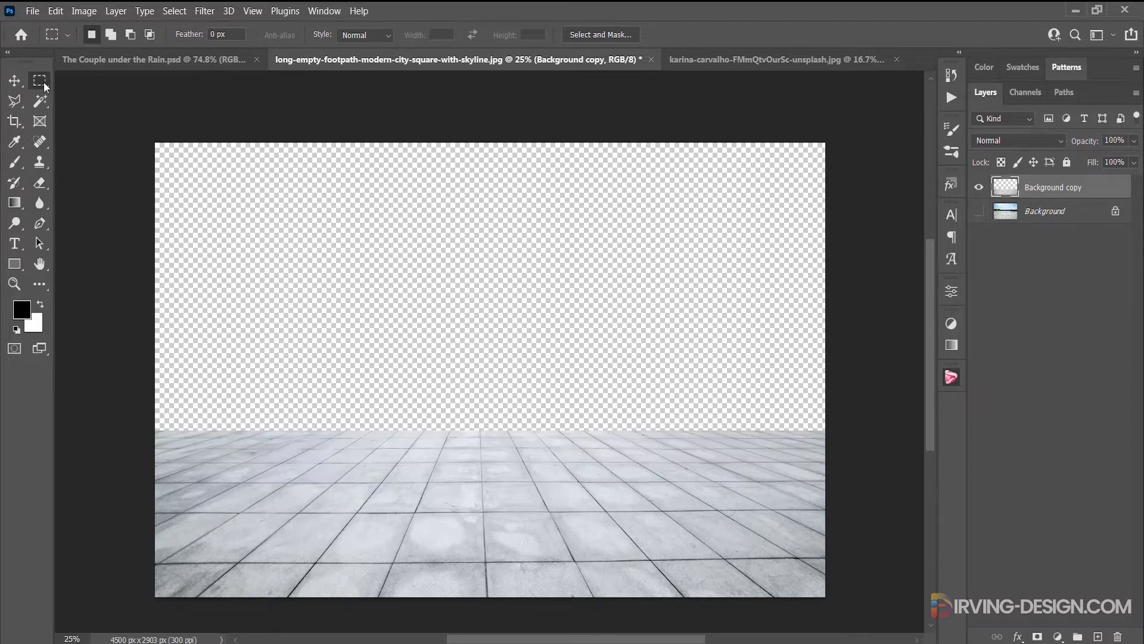
# - Move the floor layer into Couple under the Rain, placed along the canvas bottom
pyautogui.press('v')
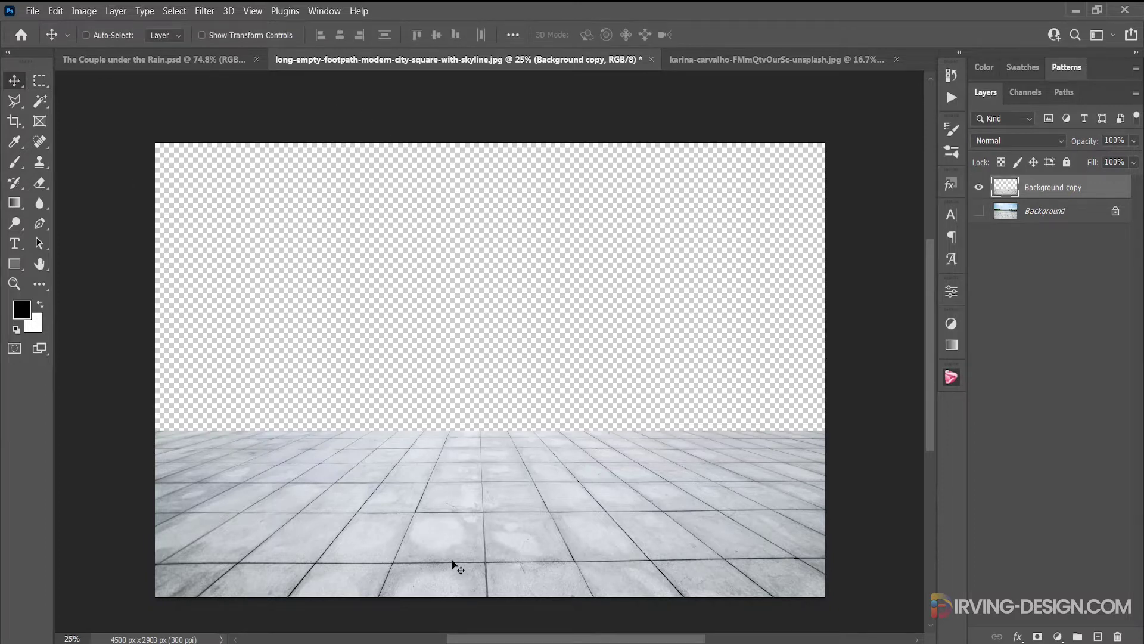
pyautogui.moveTo(453, 565); pyautogui.dragTo(450, 363)
pyautogui.moveTo(488, 245); pyautogui.dragTo(622, 456)
pyautogui.scroll(-2, 641, 470)
pyautogui.scroll(-2, 641, 470)
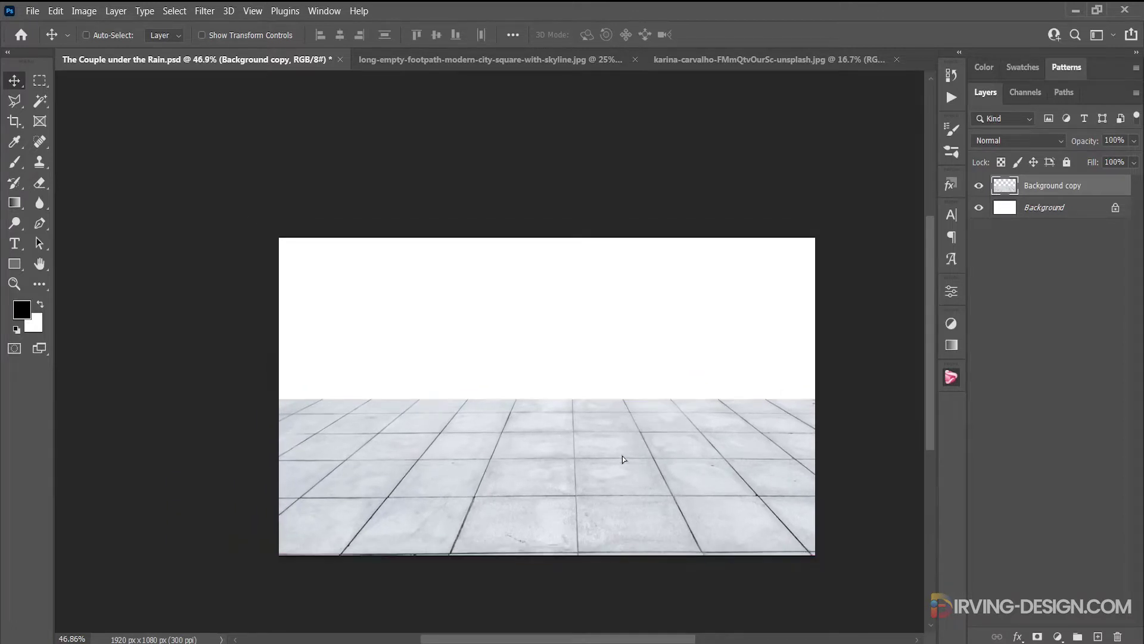
pyautogui.scroll(3, 636, 465)
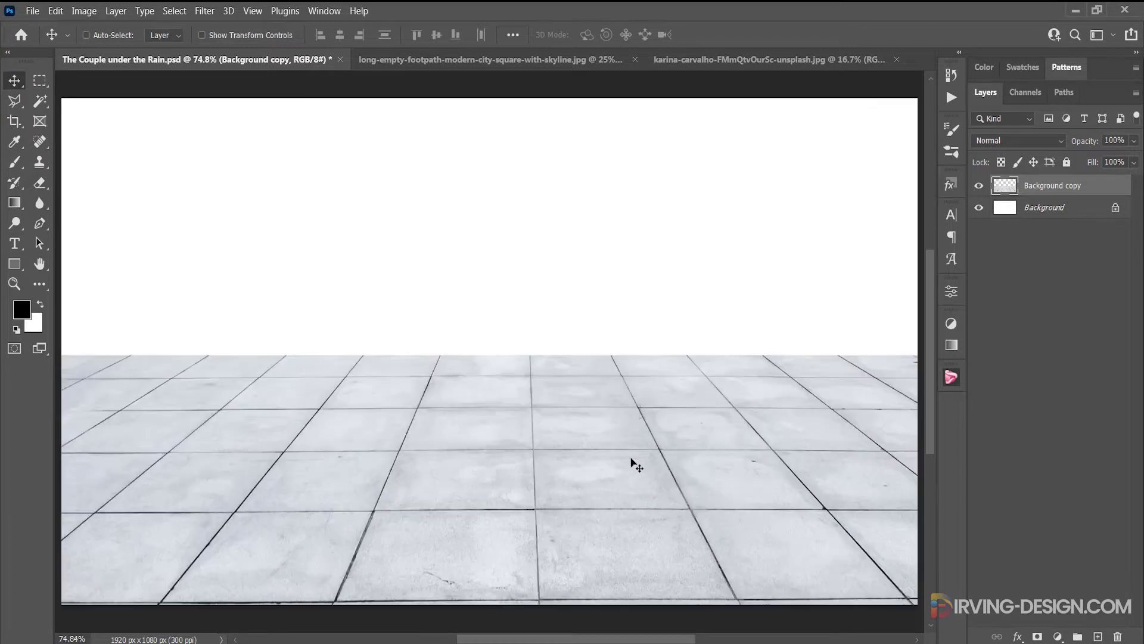
# - Put the floor layer into a new group named Floor
pyautogui.moveTo(1091, 186); pyautogui.dragTo(1078, 636)
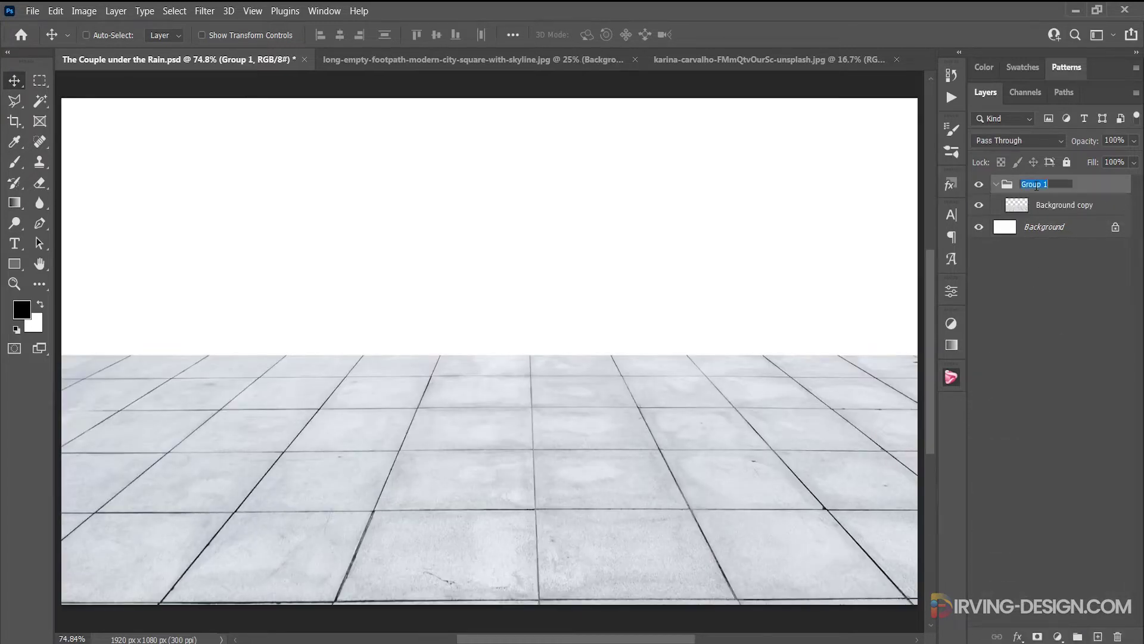
pyautogui.press('Return')
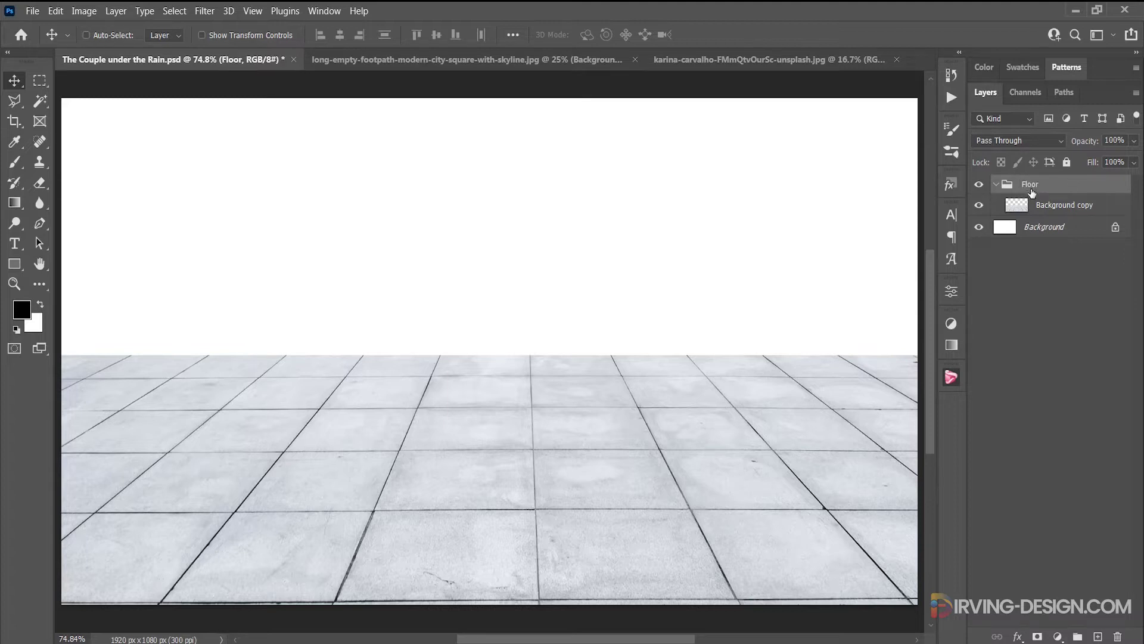
pyautogui.click(1002, 208)
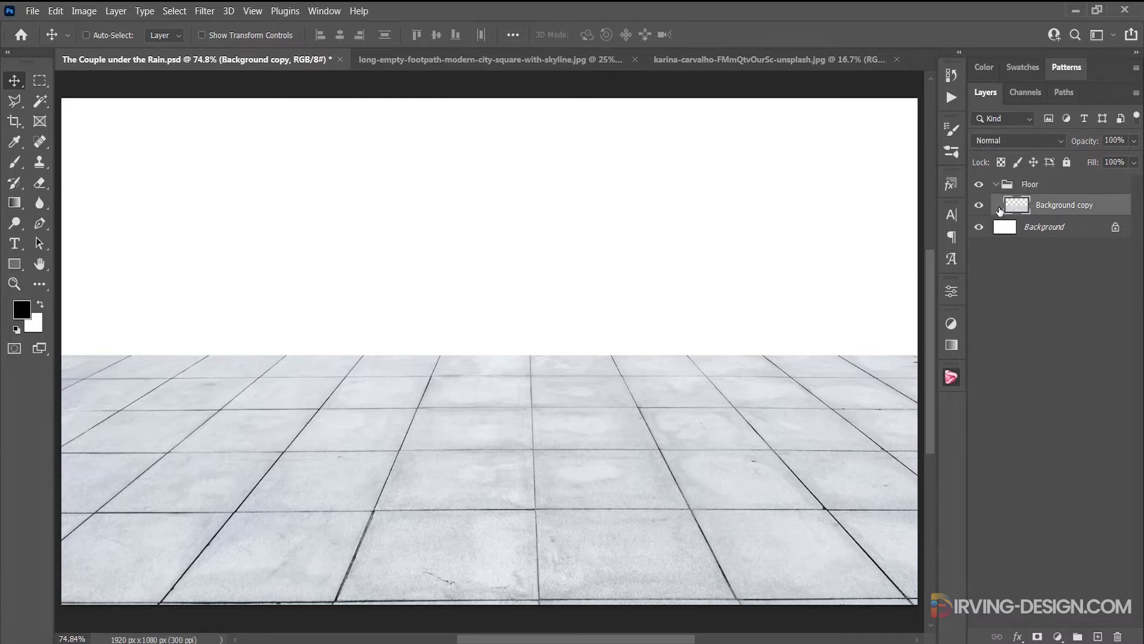
# - Add a Gradient Overlay layer style to the floor, shifted upward on the tiles
pyautogui.doubleClick(1001, 208)
pyautogui.click(606, 327)
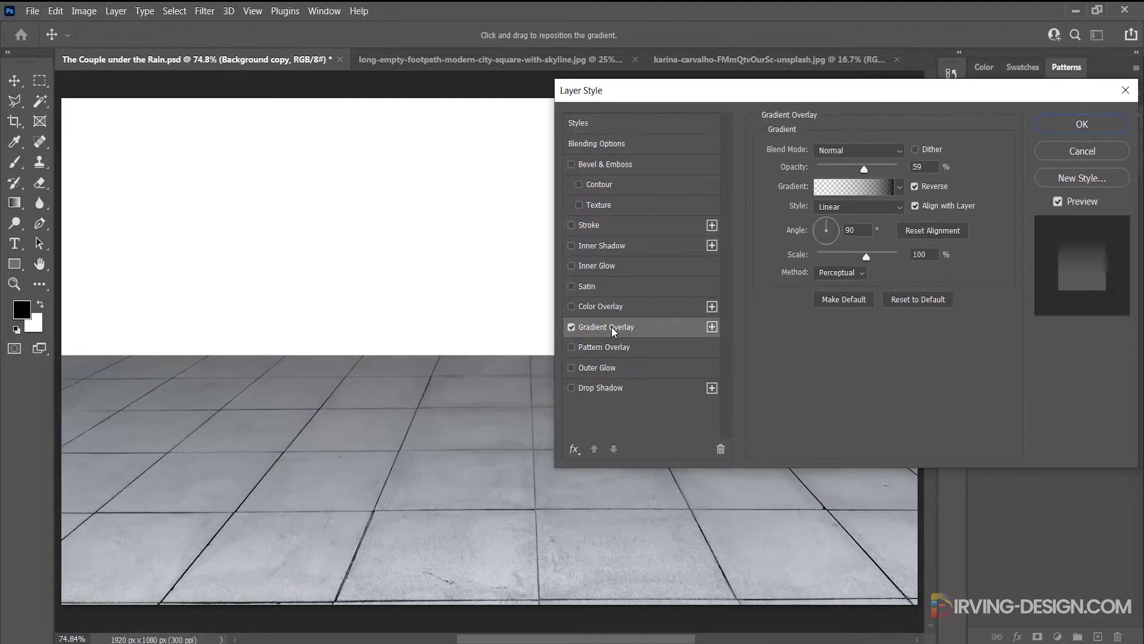
pyautogui.moveTo(655, 90); pyautogui.dragTo(866, 101)
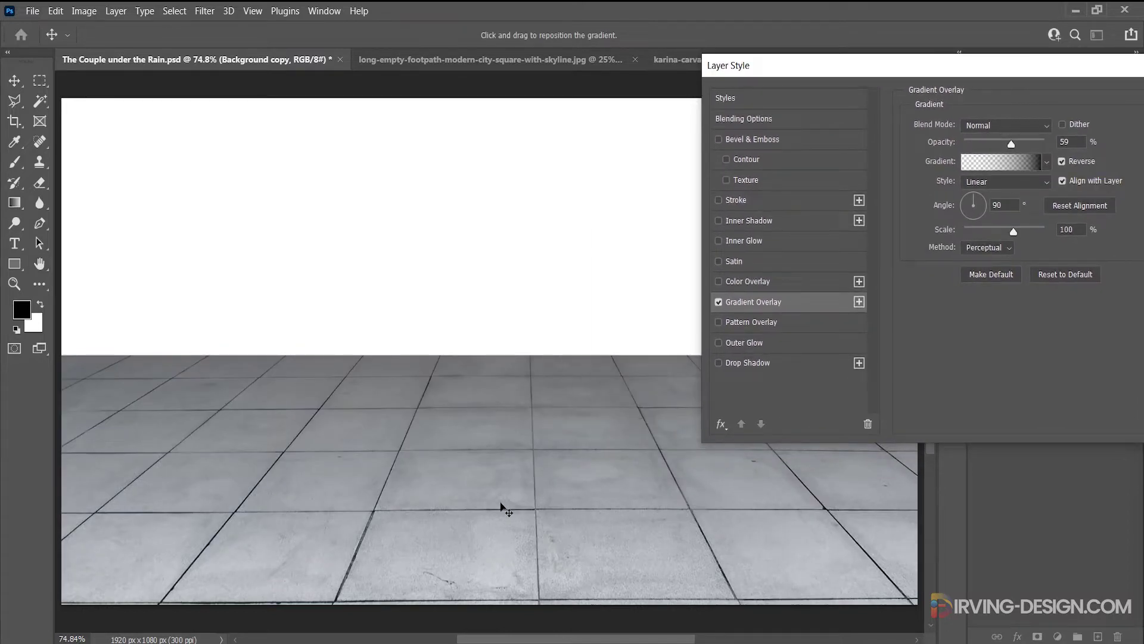
pyautogui.moveTo(493, 504); pyautogui.dragTo(511, 421)
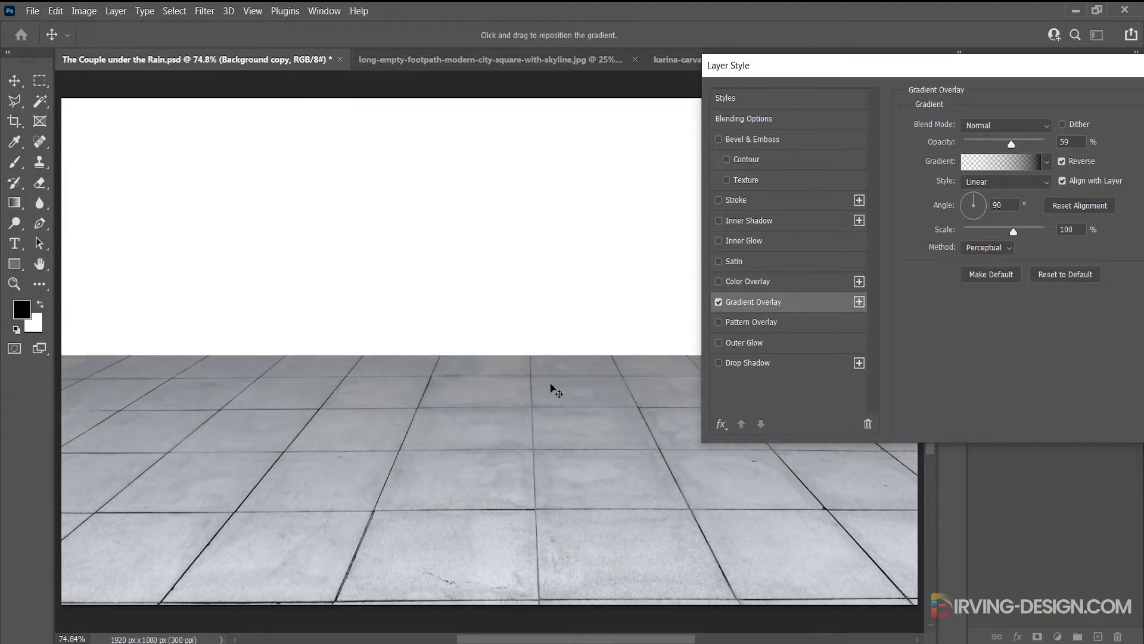
pyautogui.moveTo(1089, 62); pyautogui.dragTo(919, 89)
pyautogui.click(1060, 125)
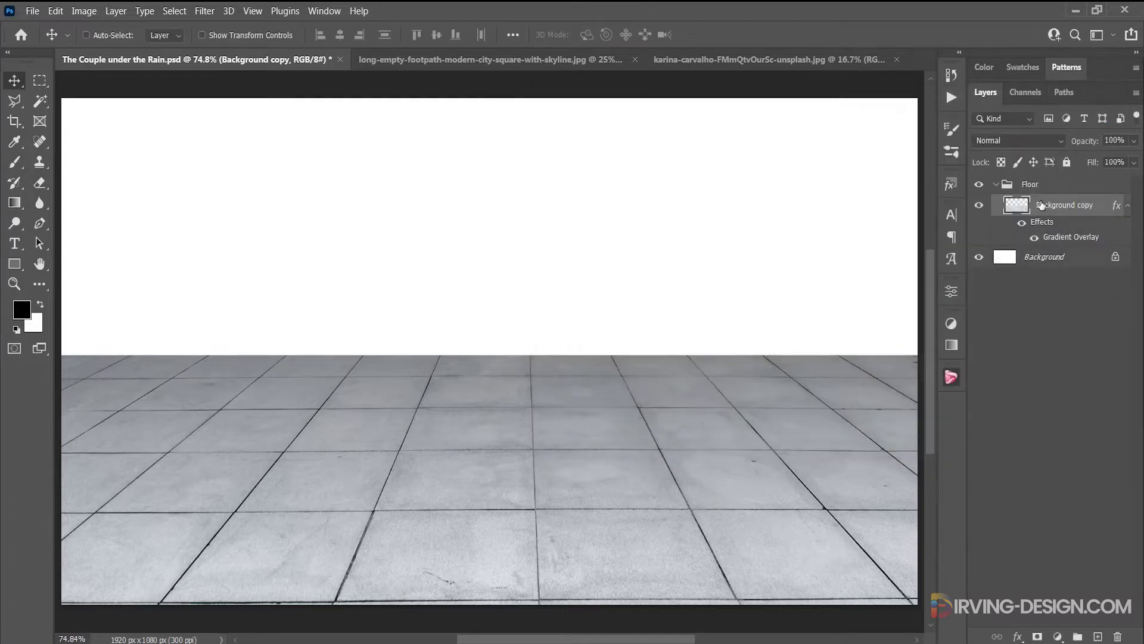
# - Clip a Levels adjustment to the floor with midtone 0.57 and output white 184, then collapse Floor
pyautogui.click(953, 325)
pyautogui.click(834, 346)
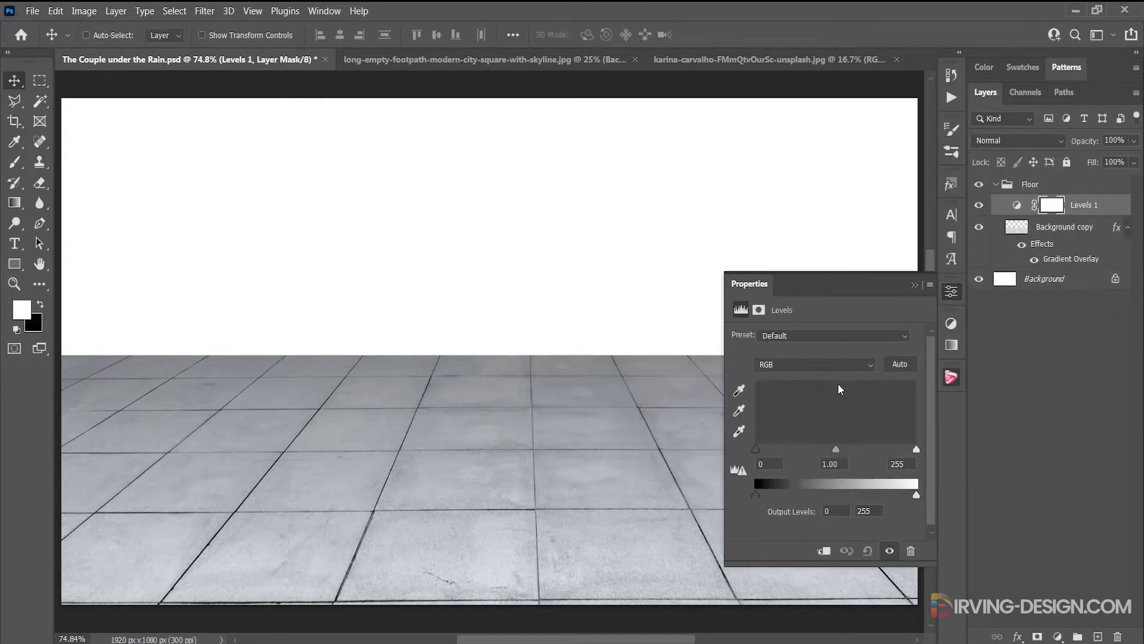
pyautogui.moveTo(918, 495); pyautogui.dragTo(892, 495)
pyautogui.click(823, 551)
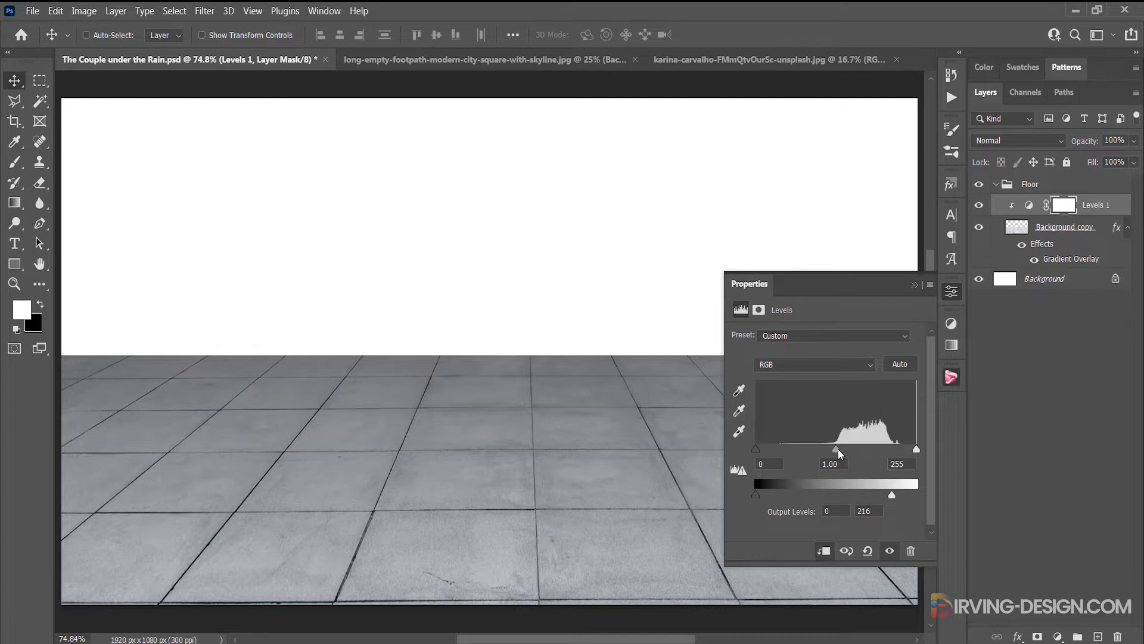
pyautogui.moveTo(838, 450); pyautogui.dragTo(867, 445)
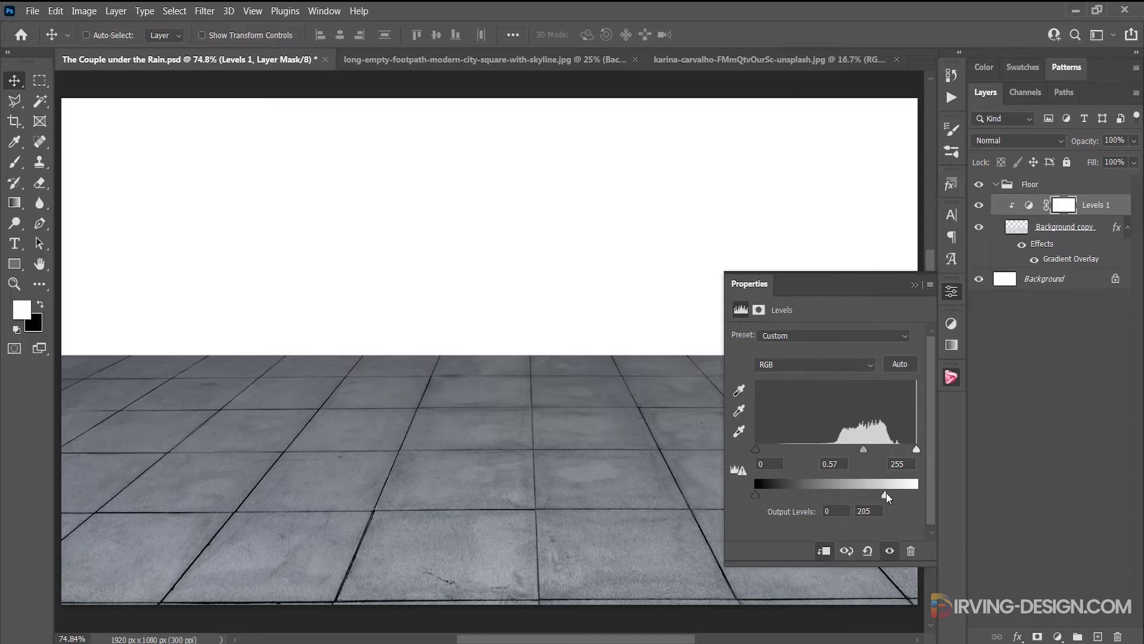
pyautogui.moveTo(885, 493); pyautogui.dragTo(874, 496)
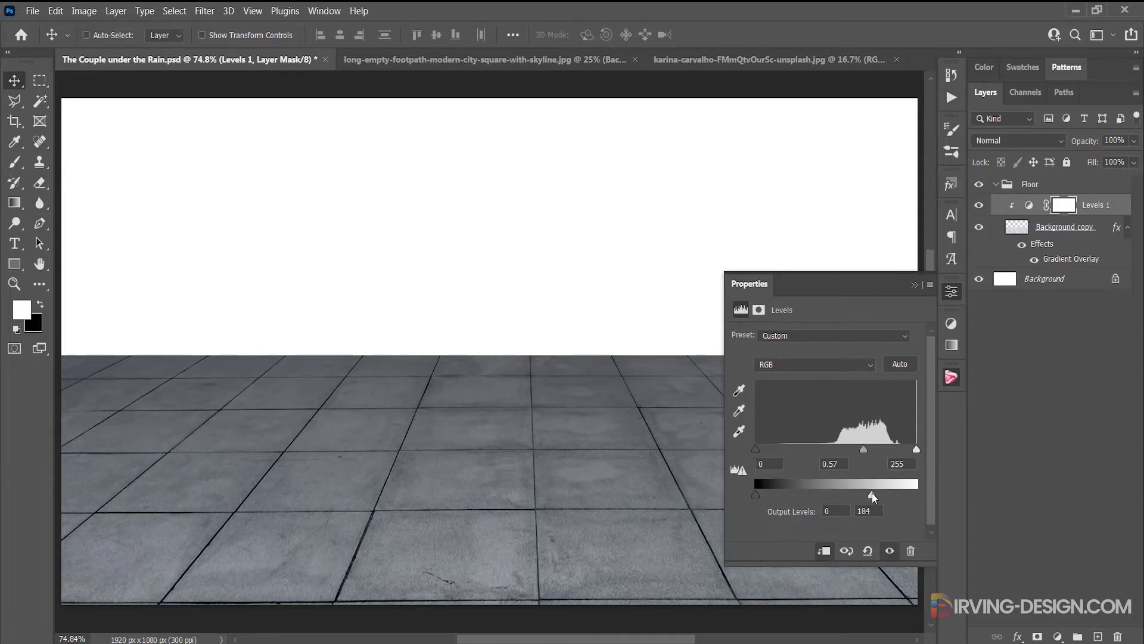
pyautogui.click(916, 284)
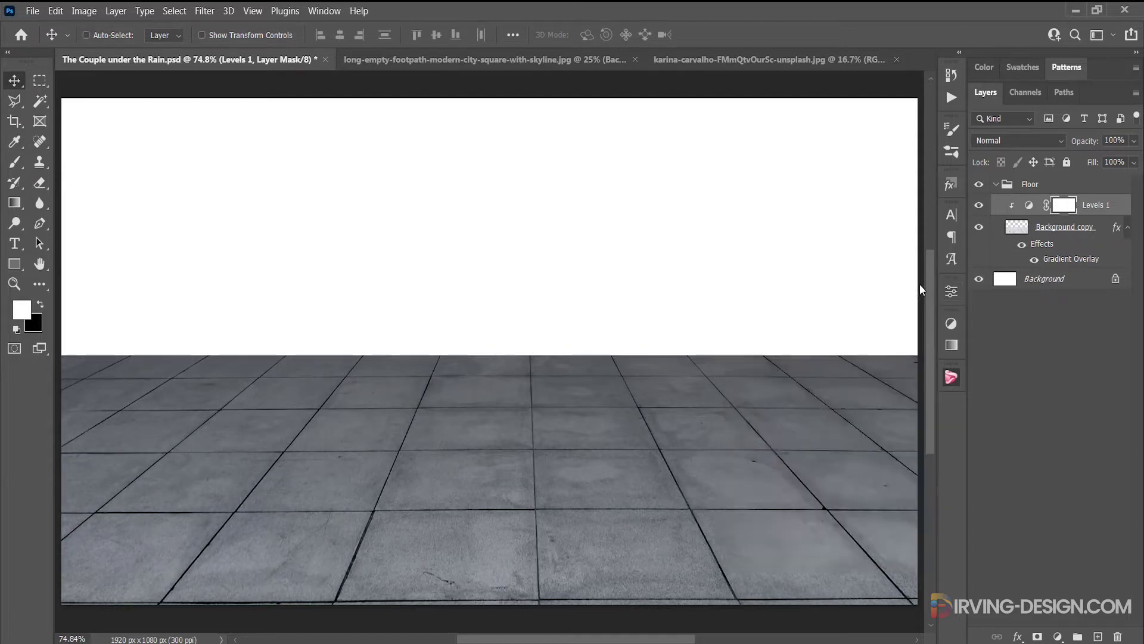
pyautogui.click(996, 187)
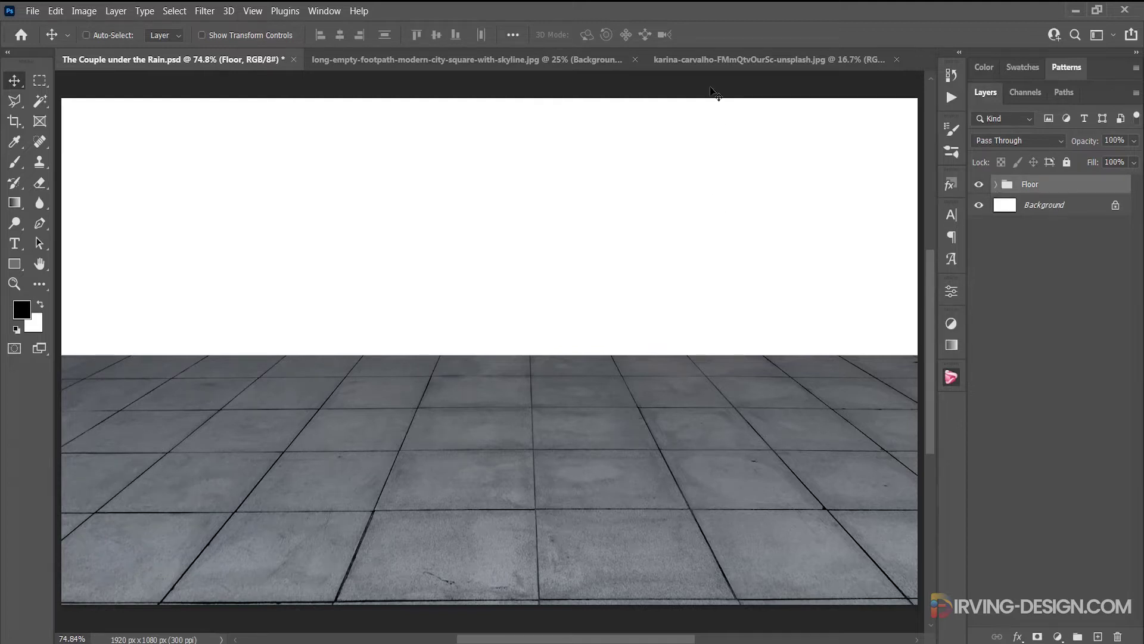
# - On the concrete wall photo, select the ONE WAY sign and Content-Aware Fill it with wall texture
pyautogui.click(713, 59)
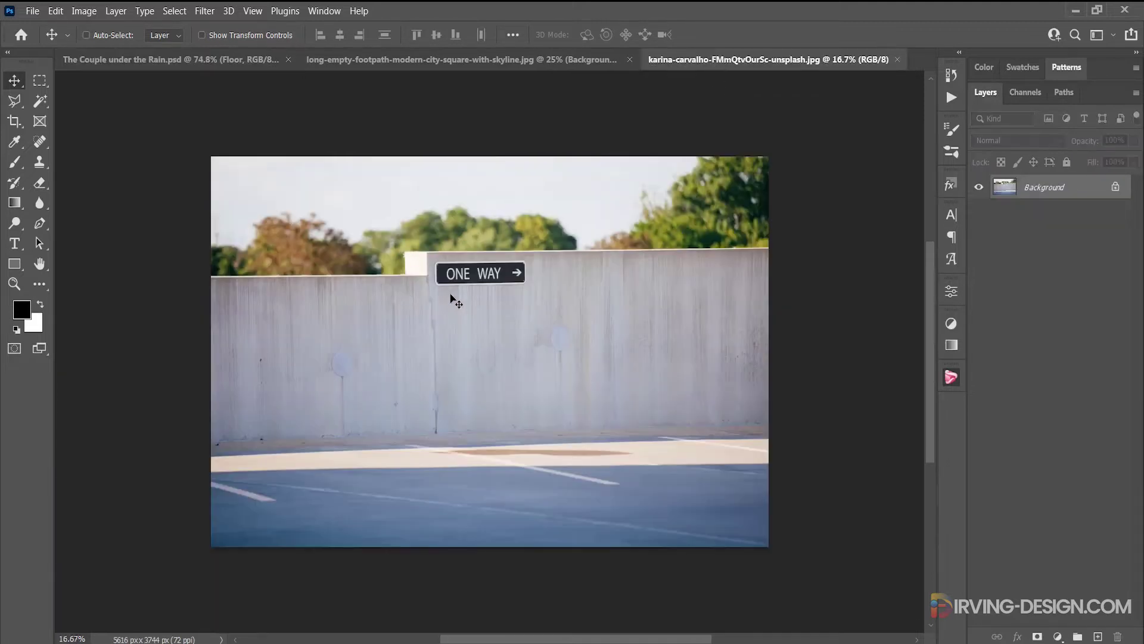
pyautogui.scroll(5, 476, 287)
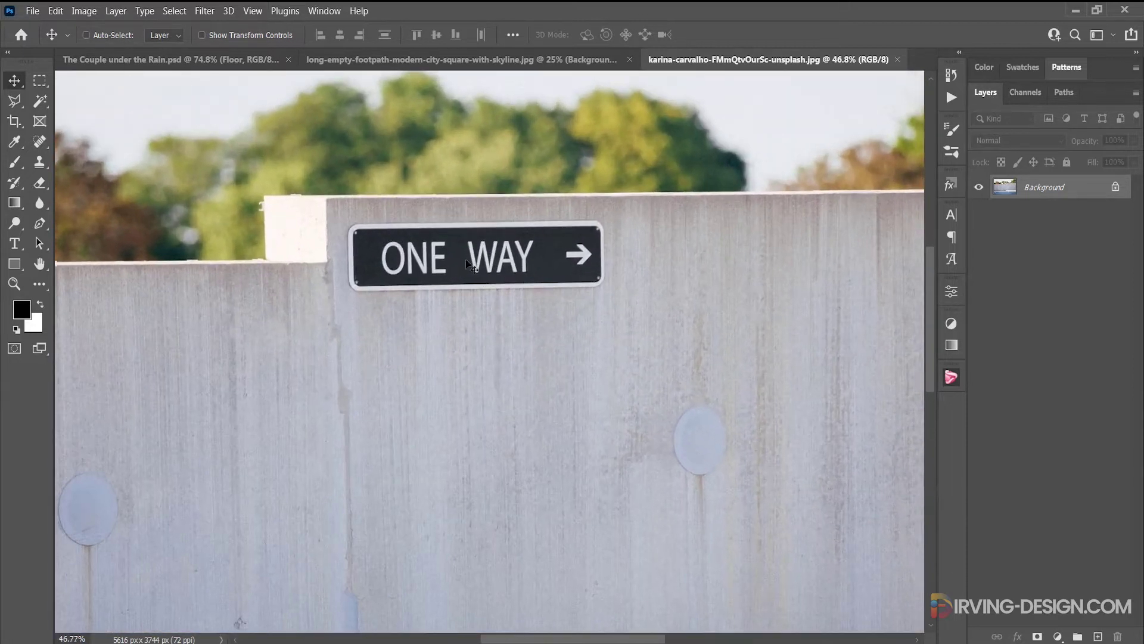
pyautogui.click(40, 81)
pyautogui.moveTo(342, 215); pyautogui.dragTo(616, 295)
pyautogui.click(55, 11)
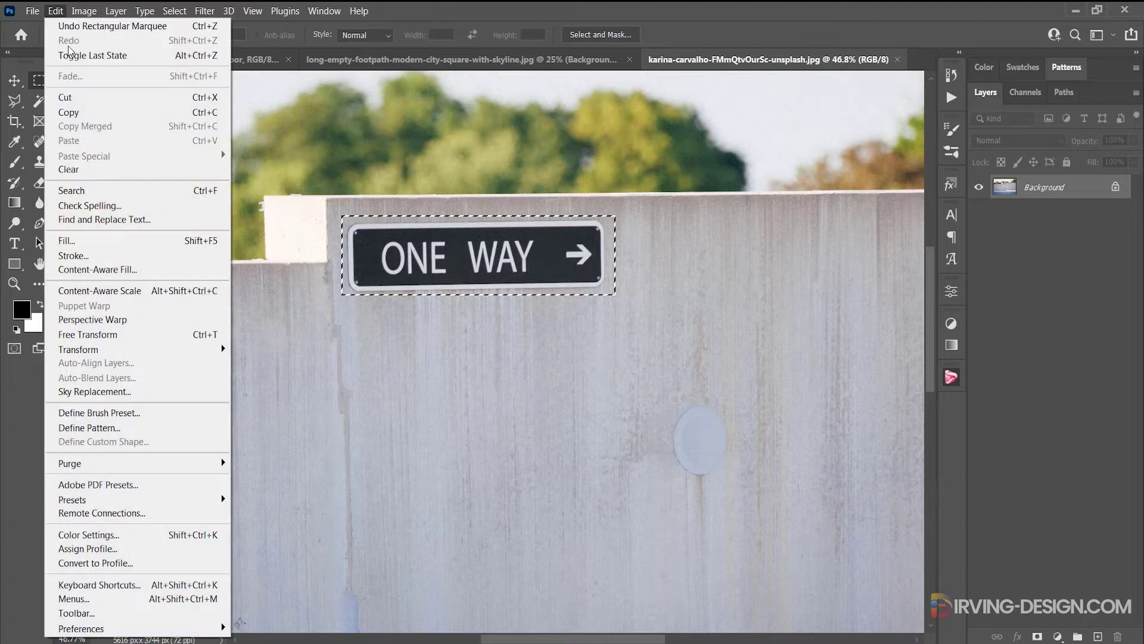
pyautogui.click(115, 239)
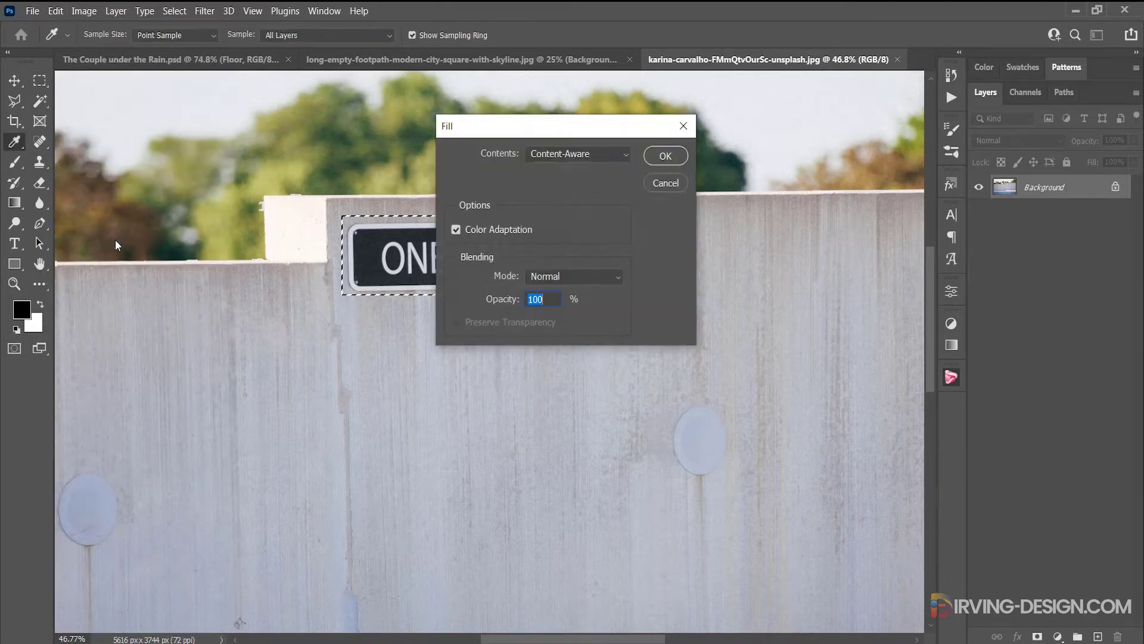
pyautogui.click(664, 156)
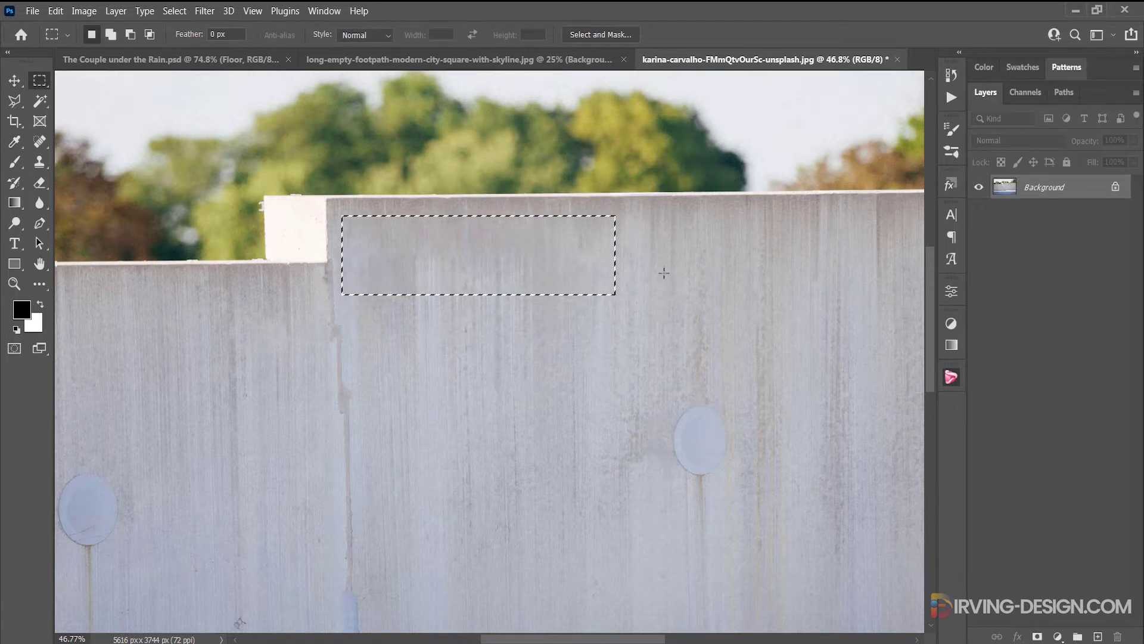
pyautogui.hotkey('ctrl', 'd')
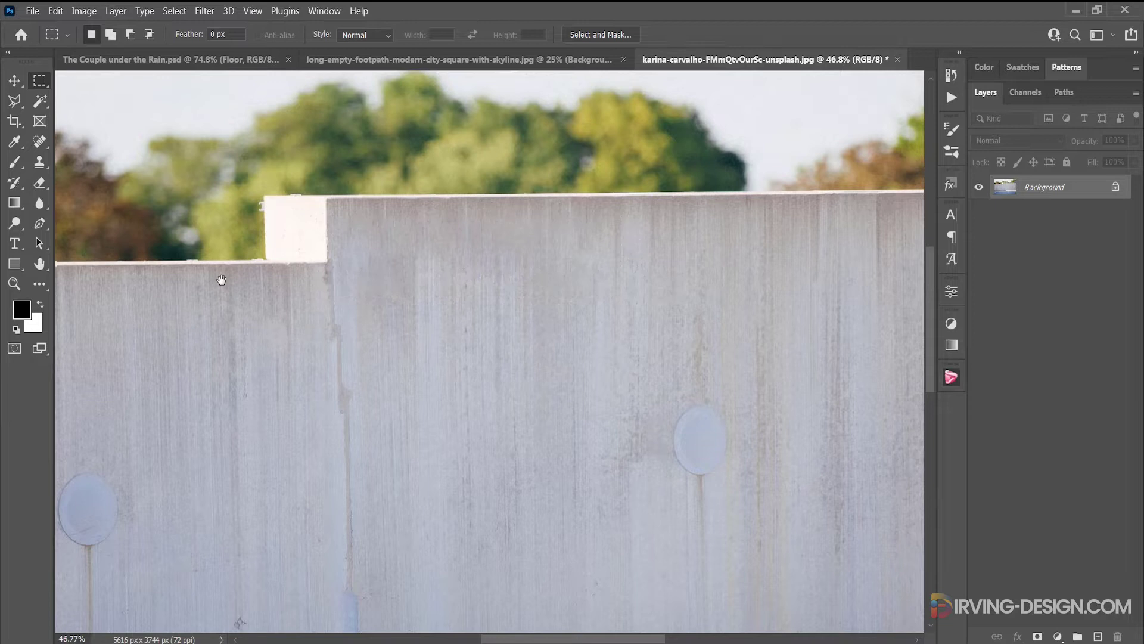
# - Polygonal-lasso the sky above the wall's top edge, including the white block's corner
pyautogui.moveTo(221, 280); pyautogui.dragTo(613, 309)
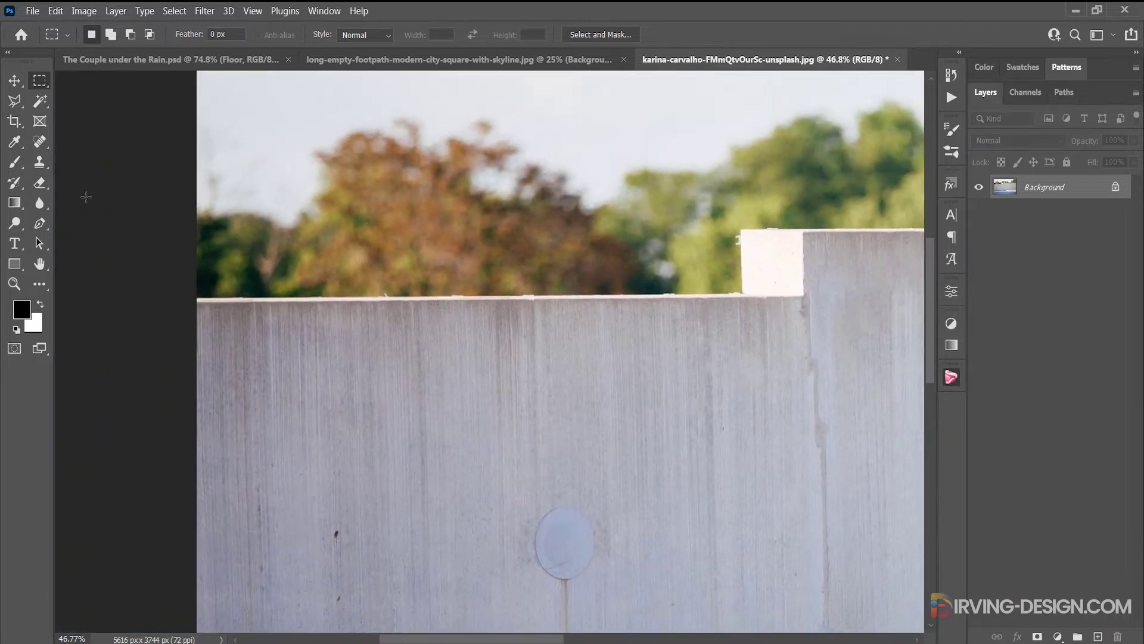
pyautogui.press('l')
pyautogui.scroll(3, 190, 296)
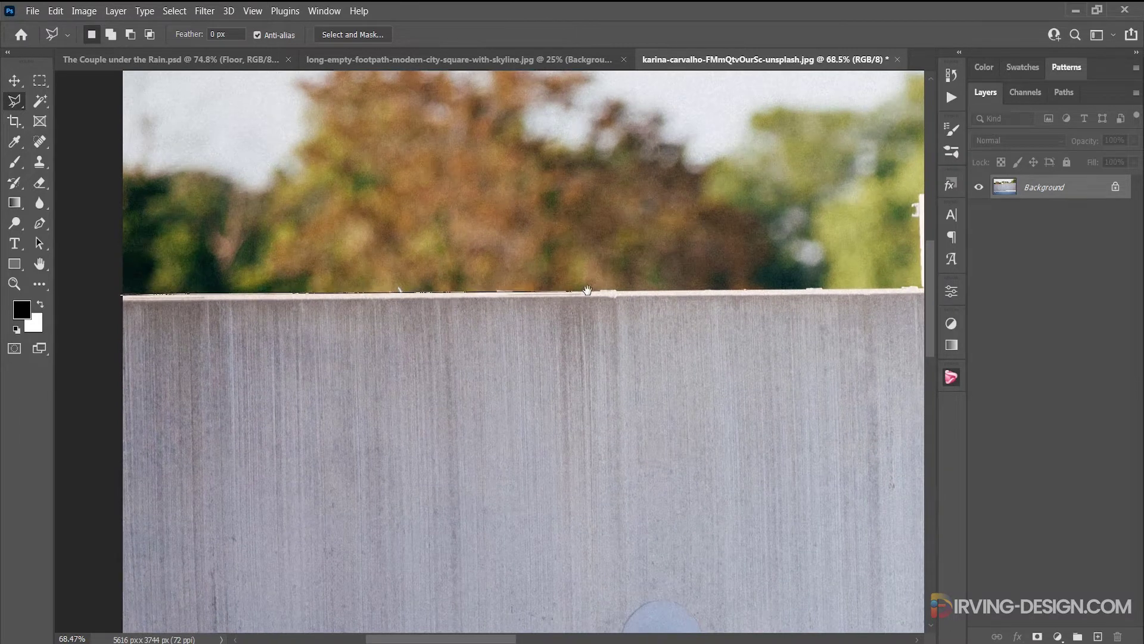
pyautogui.moveTo(715, 296); pyautogui.dragTo(531, 332)
pyautogui.click(726, 327)
pyautogui.click(723, 232)
pyautogui.moveTo(820, 233)
pyautogui.mouseDown()
pyautogui.moveTo(608, 292)
pyautogui.moveTo(534, 417)
pyautogui.mouseUp()
pyautogui.click(759, 224)
pyautogui.click(165, 216)
pyautogui.doubleClick(141, 468)
pyautogui.hotkey('ctrl', '0')
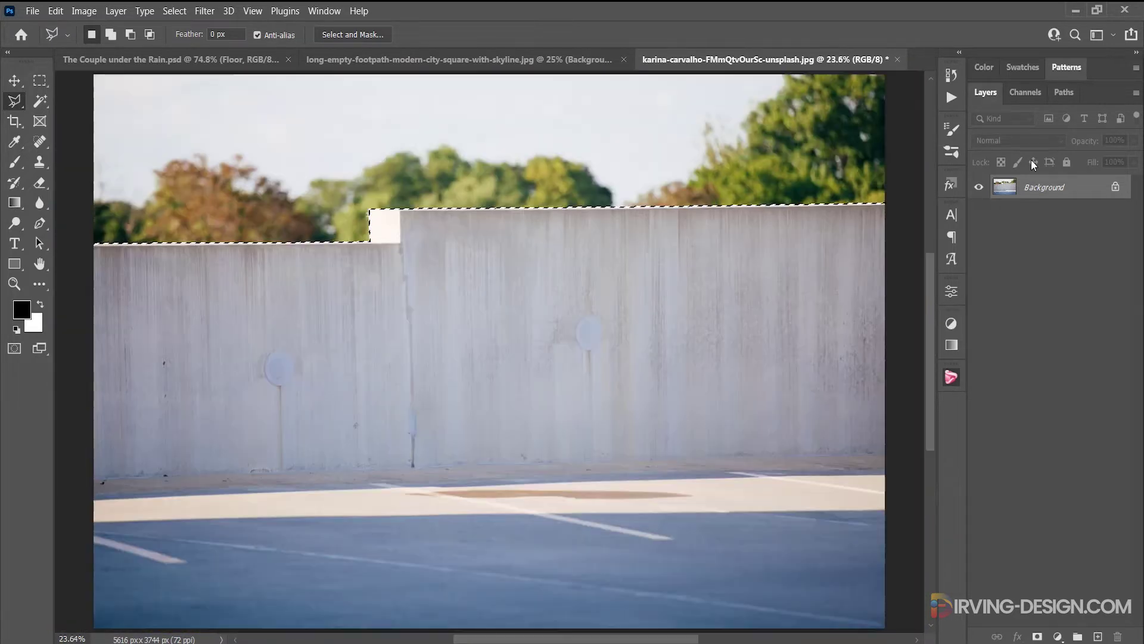
# - Duplicate the Background layer, hide the original, and delete the selected sky from the copy
pyautogui.moveTo(1044, 187)
pyautogui.mouseDown()
pyautogui.moveTo(1072, 614)
pyautogui.moveTo(1098, 637)
pyautogui.mouseUp()
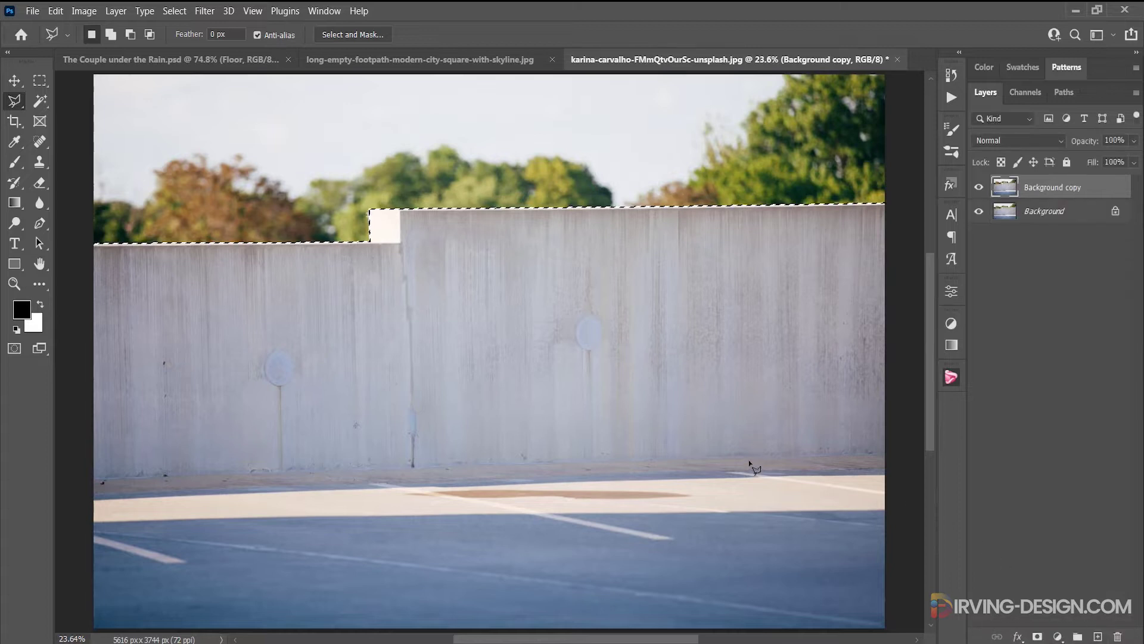
pyautogui.click(979, 211)
pyautogui.press('Delete')
pyautogui.hotkey('ctrl', 'd')
pyautogui.scroll(-1, 715, 377)
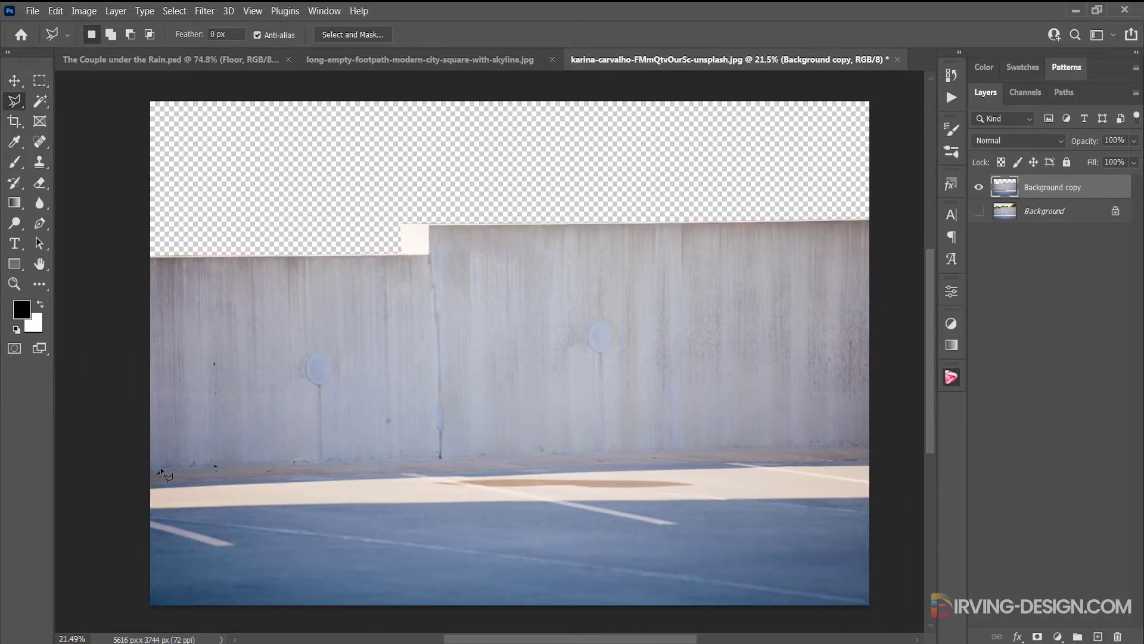
pyautogui.scroll(2, 137, 484)
# - Outline the pavement below the wall with the polygonal lasso and delete it
pyautogui.click(73, 496)
pyautogui.click(749, 503)
pyautogui.click(762, 481)
pyautogui.click(192, 542)
pyautogui.doubleClick(324, 544)
pyautogui.scroll(-2, 179, 306)
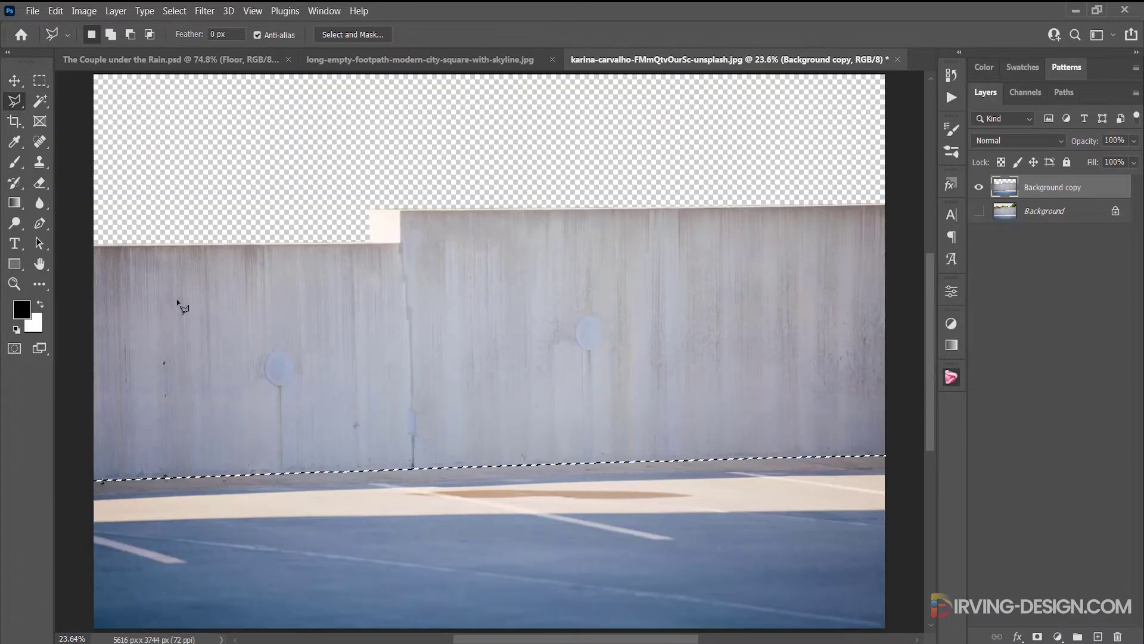
pyautogui.press('Delete')
pyautogui.press('v')
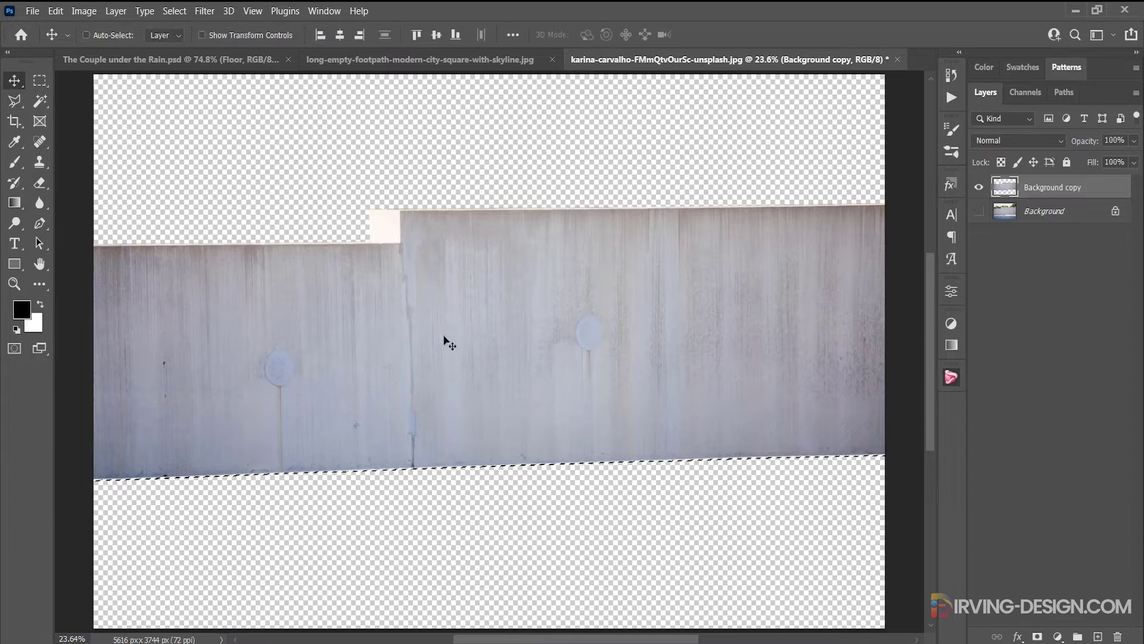
pyautogui.hotkey('ctrl', 'd')
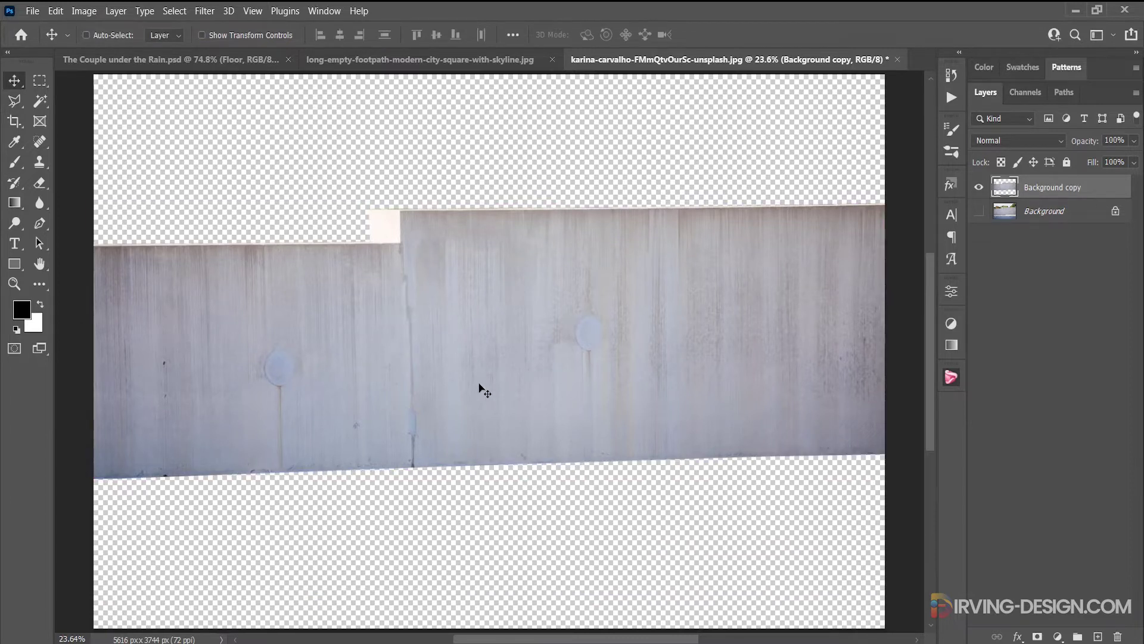
# - Bring the cut-out wall into Couple under the Rain and convert it to a Smart Object
pyautogui.moveTo(479, 385); pyautogui.dragTo(349, 322)
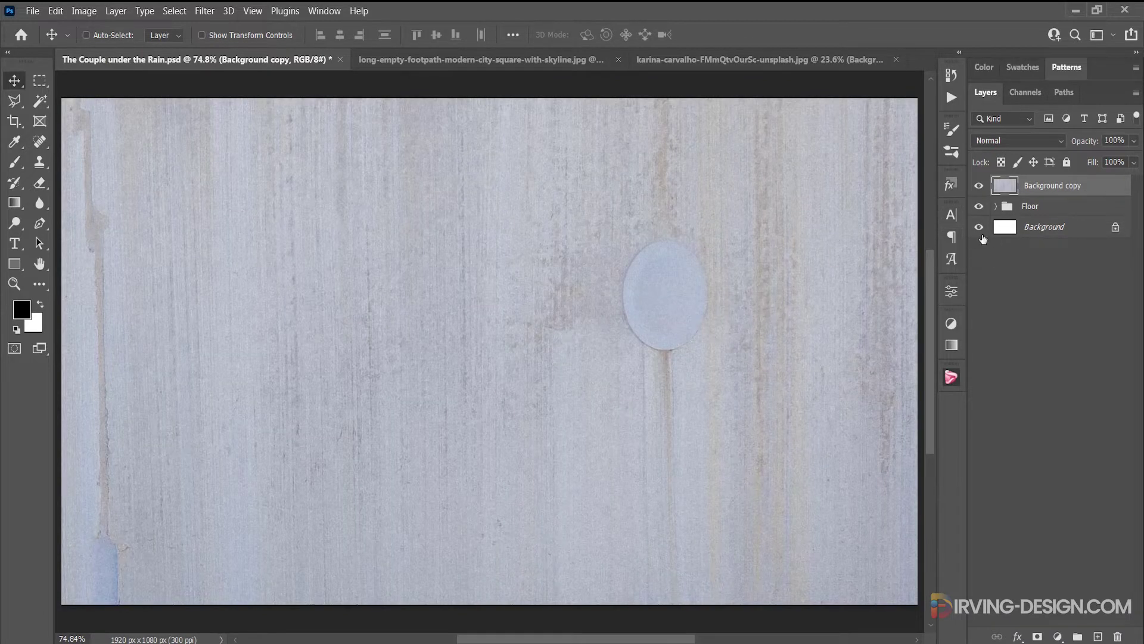
pyautogui.rightClick(1097, 192)
pyautogui.click(1014, 225)
# - Scale the wall to about 15% and skew it onto the floor's left horizon
pyautogui.hotkey('ctrl', 't')
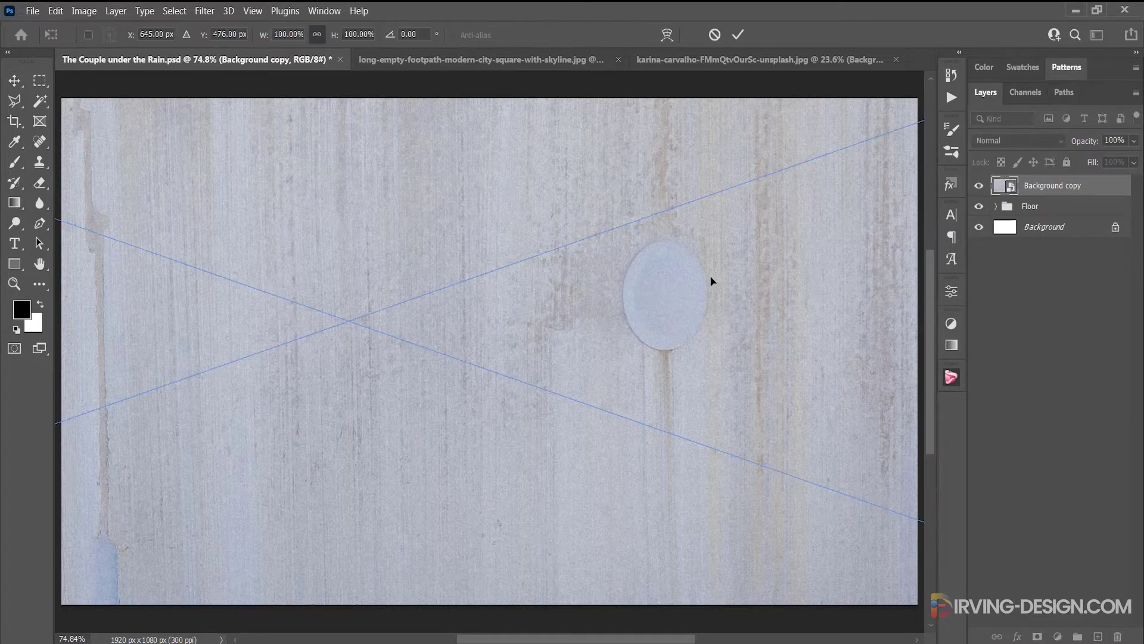
pyautogui.hotkey('ctrl', '0')
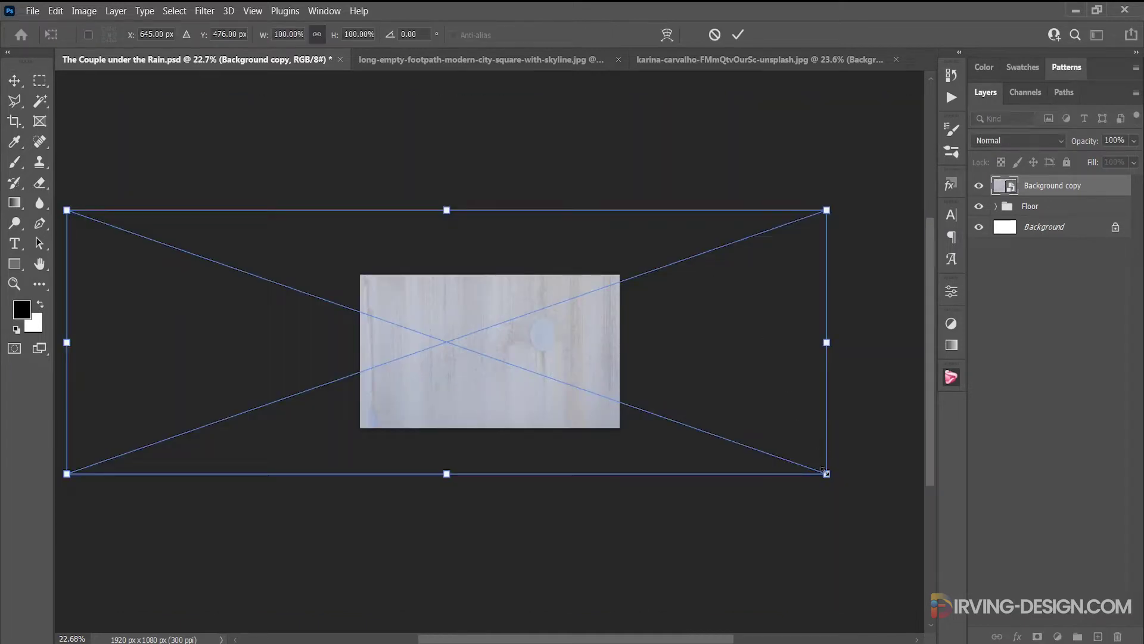
pyautogui.moveTo(826, 473); pyautogui.dragTo(460, 345)
pyautogui.hotkey('ctrl', '0')
pyautogui.moveTo(510, 311); pyautogui.dragTo(363, 308)
pyautogui.rightClick(450, 305)
pyautogui.click(478, 373)
pyautogui.press('Return')
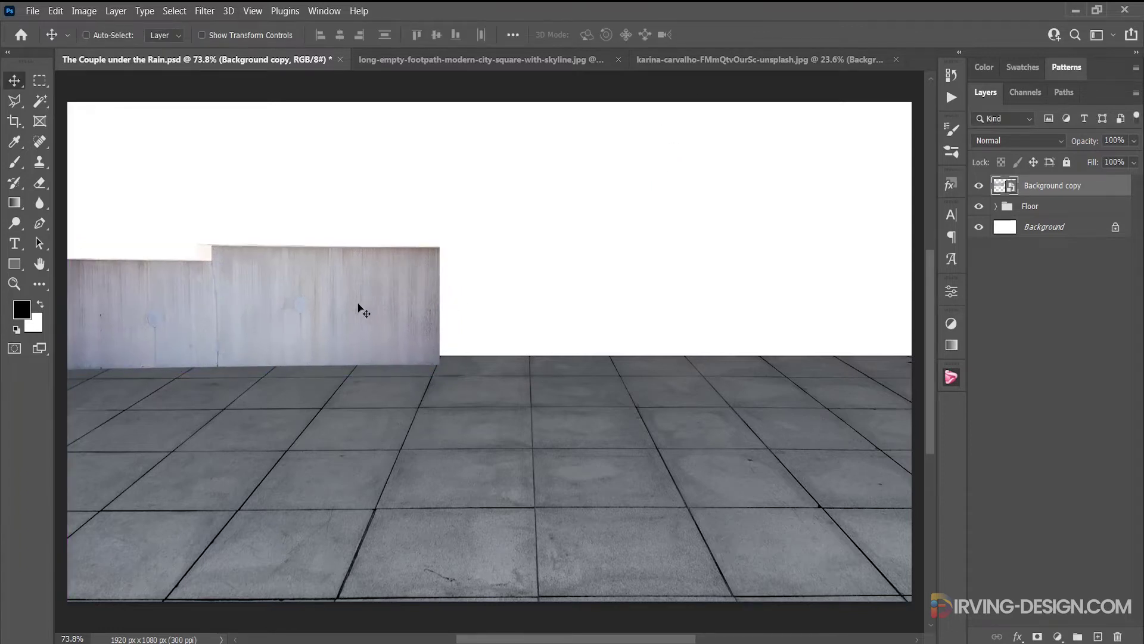
# - Duplicate the wall layer, move the copy right, and flip it horizontally
pyautogui.moveTo(1096, 190); pyautogui.dragTo(1098, 636)
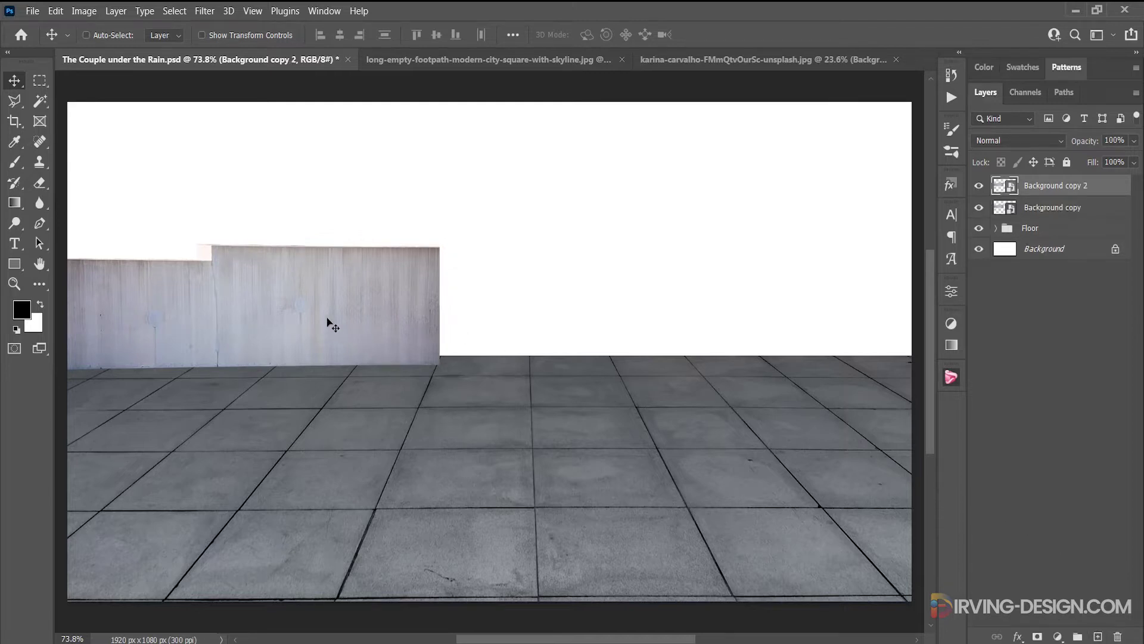
pyautogui.moveTo(338, 322); pyautogui.dragTo(700, 333)
pyautogui.hscroll(3, 537, 311)
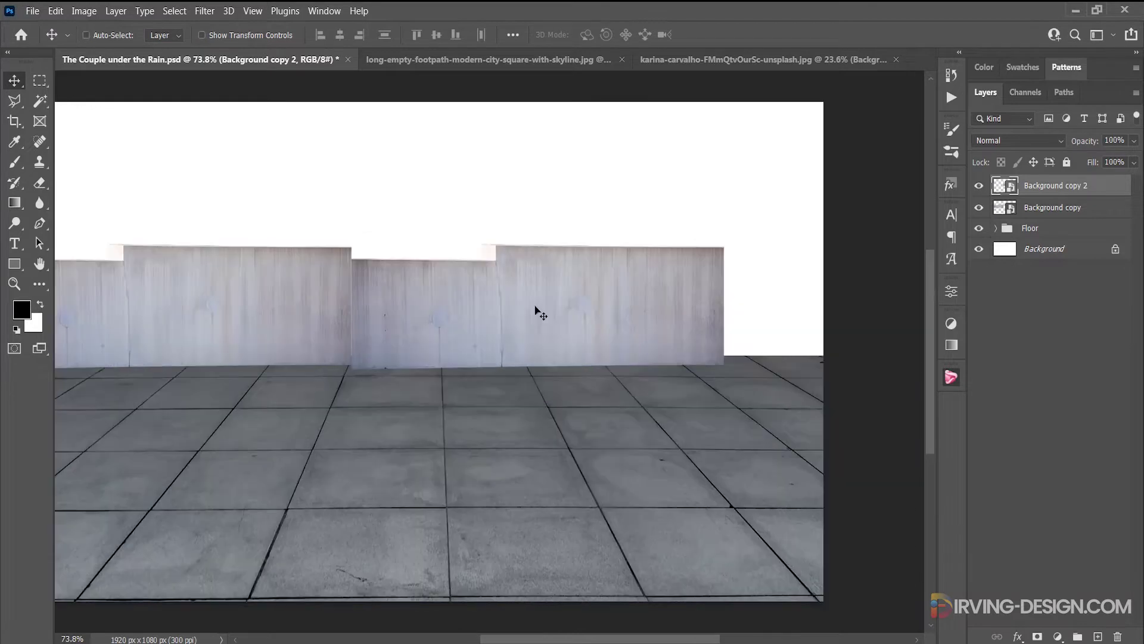
pyautogui.hotkey('ctrl', 't')
pyautogui.rightClick(537, 308)
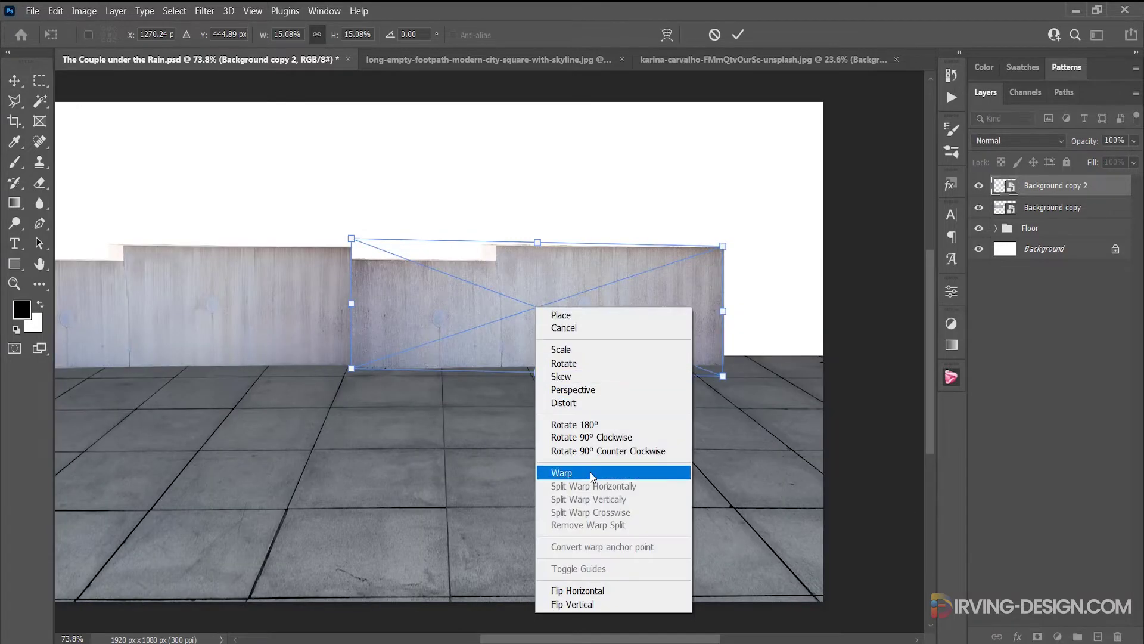
pyautogui.click(593, 590)
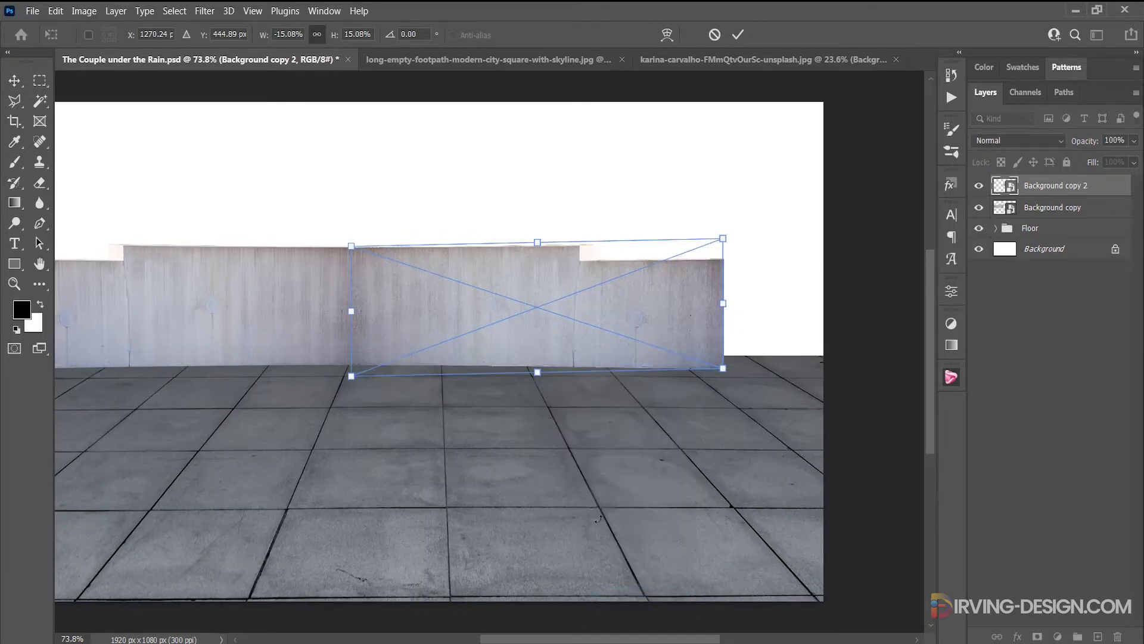
pyautogui.click(736, 36)
# - Nudge the flipped wall left, then group both wall layers into a group named Wall
pyautogui.press('Left')
pyautogui.press('Left')
pyautogui.press('Left')
pyautogui.press('Left')
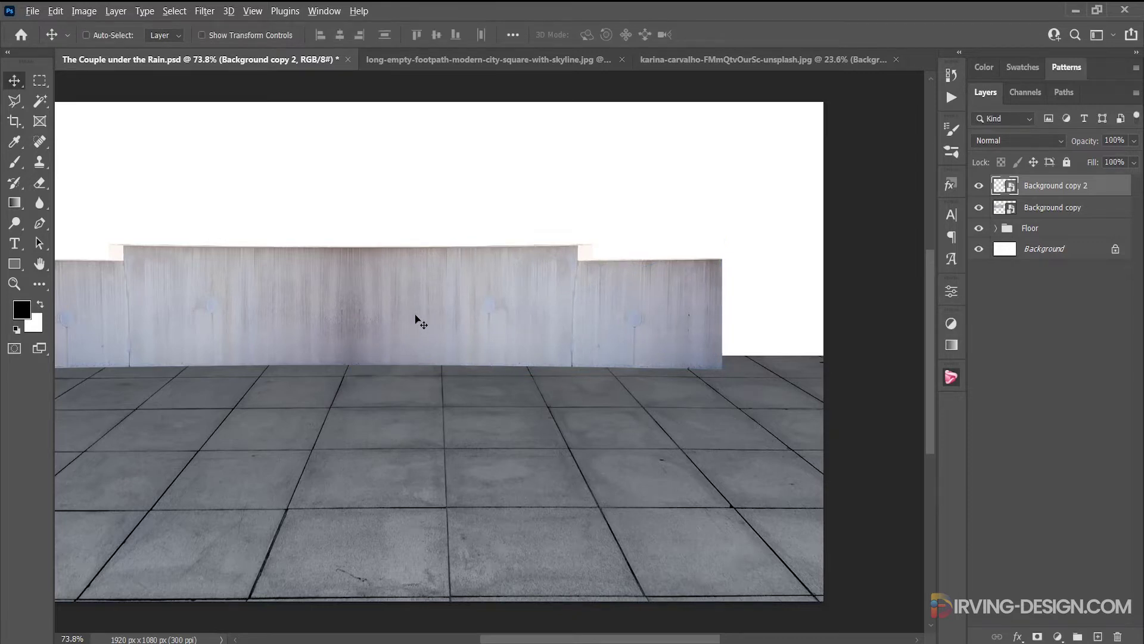
pyautogui.scroll(-3, 417, 319)
pyautogui.moveTo(419, 327); pyautogui.dragTo(497, 358)
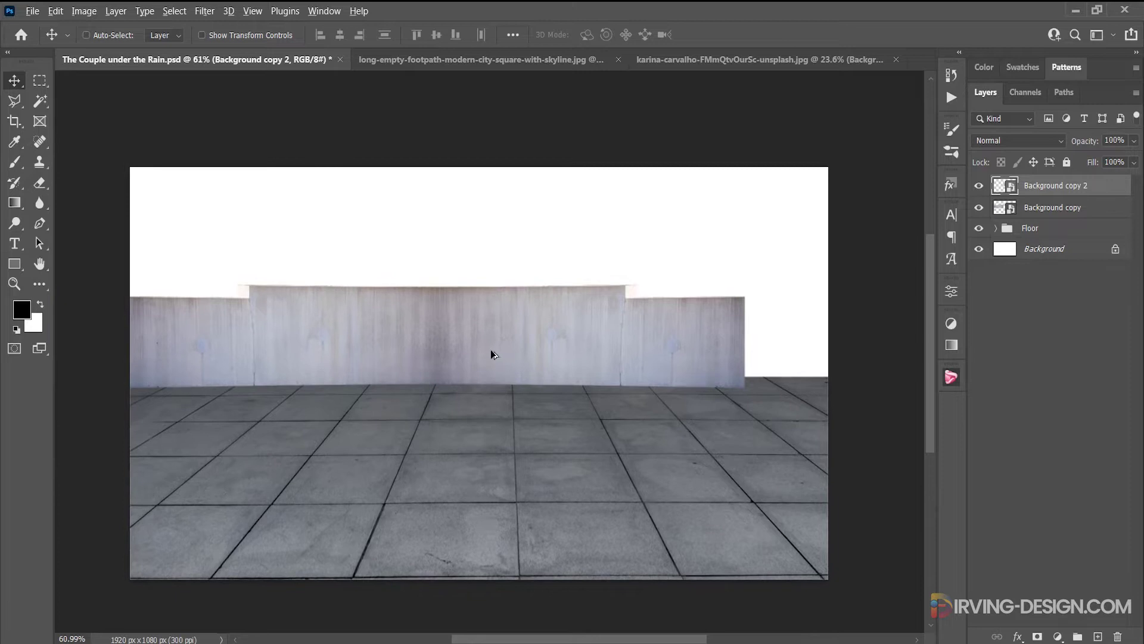
pyautogui.keyDown('shift'); pyautogui.click(1040, 209); pyautogui.keyUp('shift')
pyautogui.moveTo(1040, 209); pyautogui.dragTo(1078, 636)
pyautogui.doubleClick(1036, 184)
pyautogui.write('Wall')
pyautogui.press('Return')
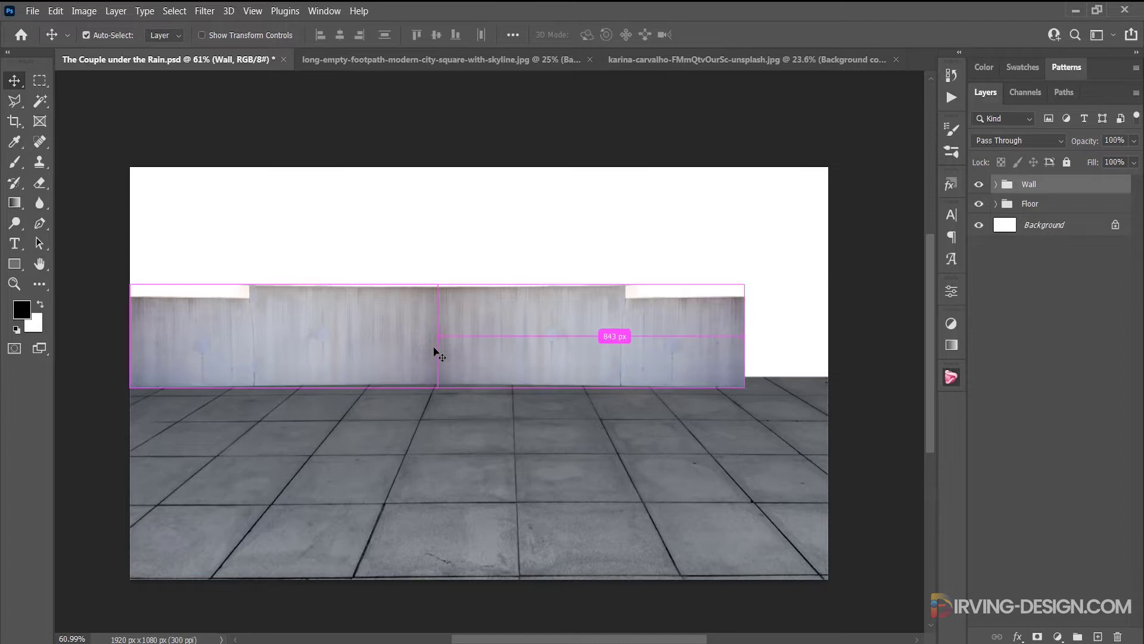
# - Scale the Wall group to about 121% and shift it to span the canvas width
pyautogui.hotkey('ctrl', 't')
pyautogui.moveTo(745, 387); pyautogui.dragTo(808, 397)
pyautogui.moveTo(597, 330)
pyautogui.mouseDown()
pyautogui.moveTo(631, 328)
pyautogui.moveTo(588, 329)
pyautogui.mouseUp()
pyautogui.click(744, 37)
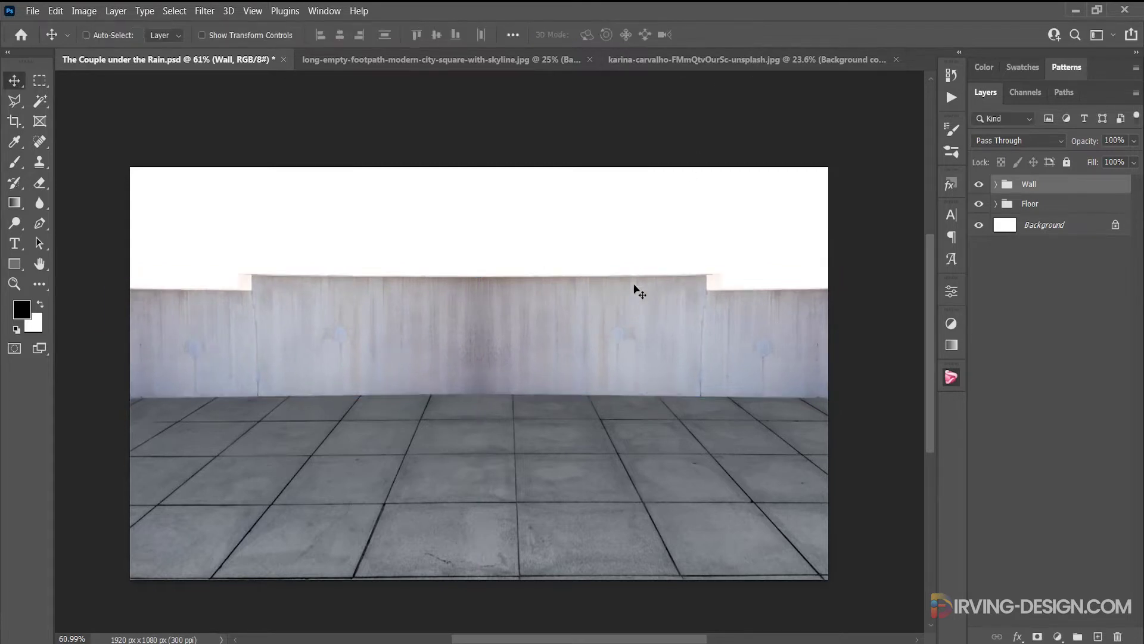
# - Drag the ben-o-bro skyline photo from the Assets folder onto the Photoshop canvas
pyautogui.hotkey('alt', 'Tab')
pyautogui.click(294, 139)
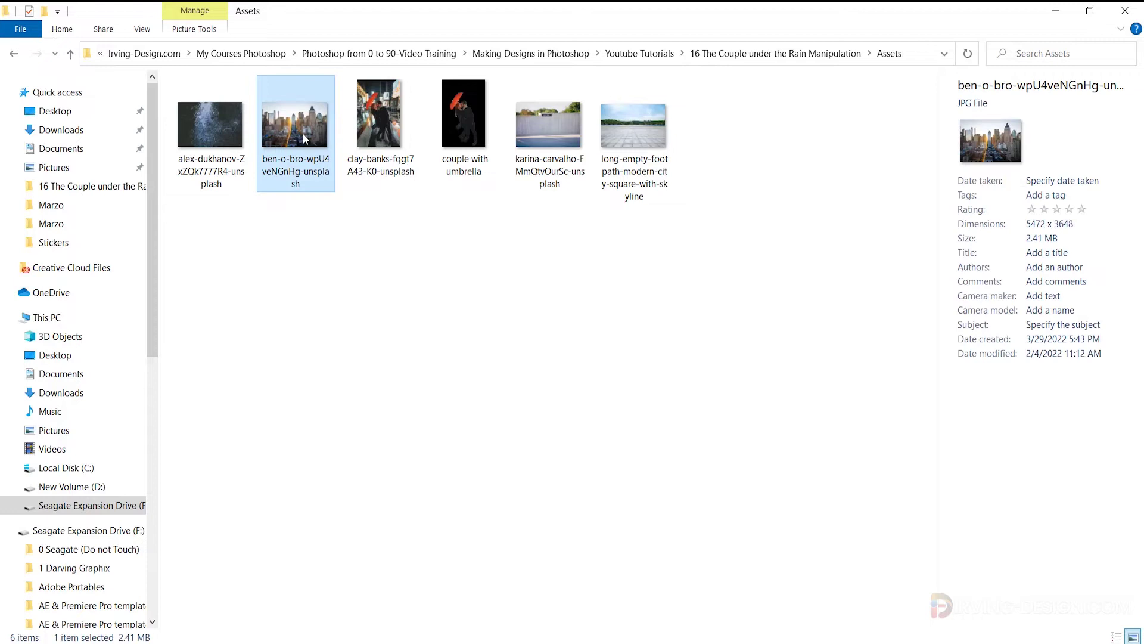
pyautogui.moveTo(294, 139); pyautogui.dragTo(491, 338)
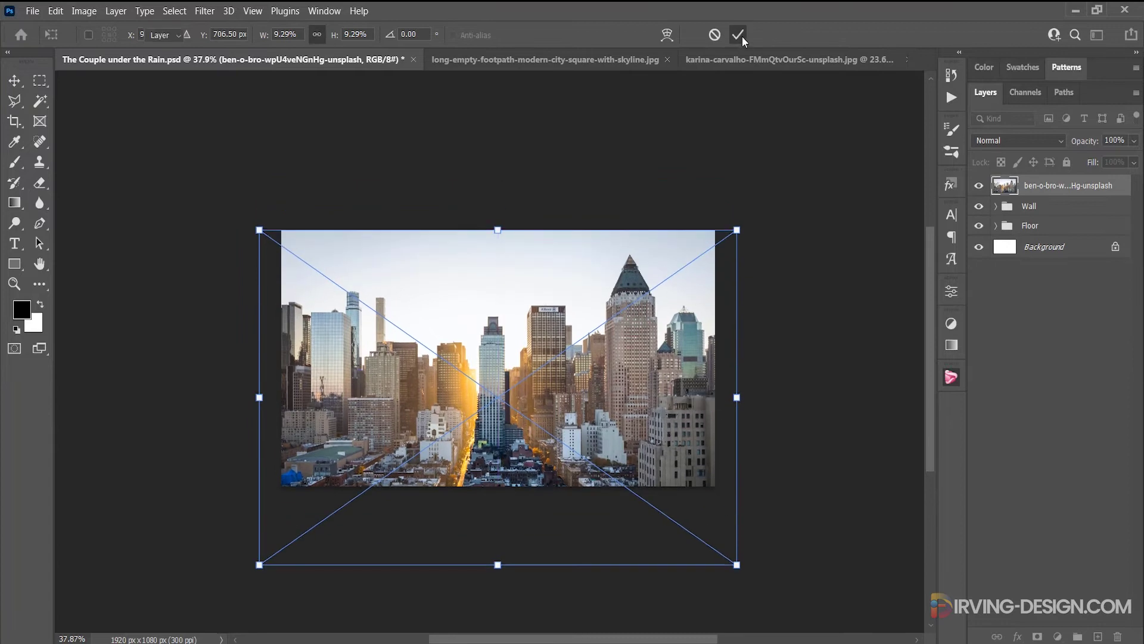
# - Place the skyline below the wall and floor, raised and scaled so buildings rise above the wall
pyautogui.click(739, 34)
pyautogui.moveTo(1053, 190); pyautogui.dragTo(1054, 230)
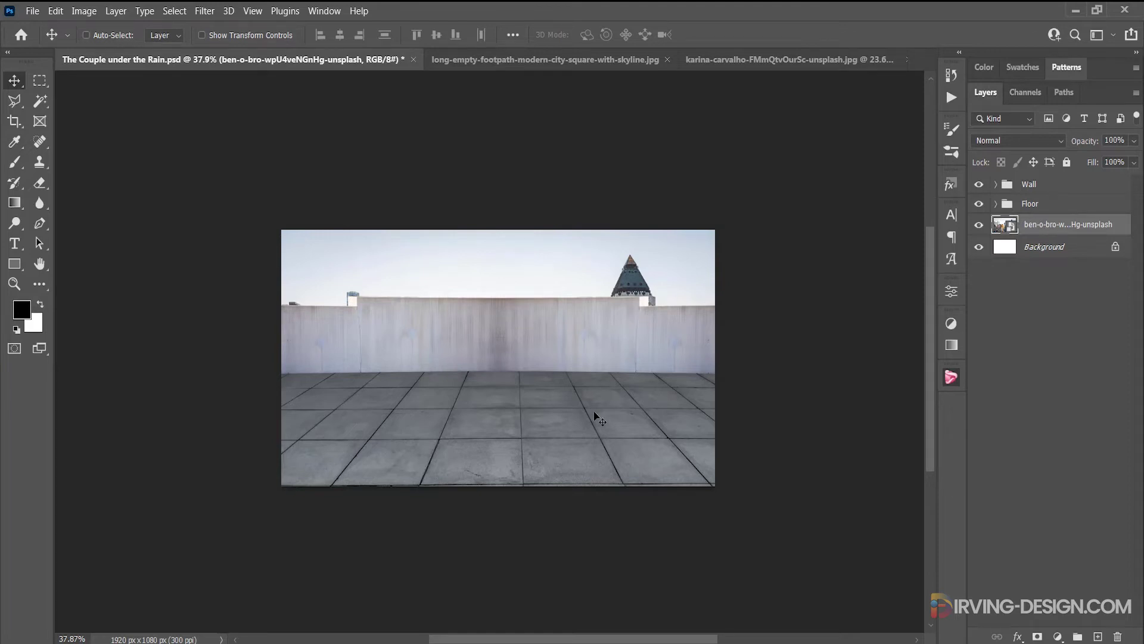
pyautogui.moveTo(596, 419); pyautogui.dragTo(601, 365)
pyautogui.hotkey('ctrl', '0')
pyautogui.hotkey('ctrl', 't')
pyautogui.hotkey('ctrl', '0')
pyautogui.moveTo(996, 566); pyautogui.dragTo(823, 549)
pyautogui.moveTo(638, 230); pyautogui.dragTo(638, 225)
pyautogui.press('Return')
# - Put the skyline into a group named City and collapse it
pyautogui.hotkey('ctrl', '0')
pyautogui.hotkey('ctrl', 'g')
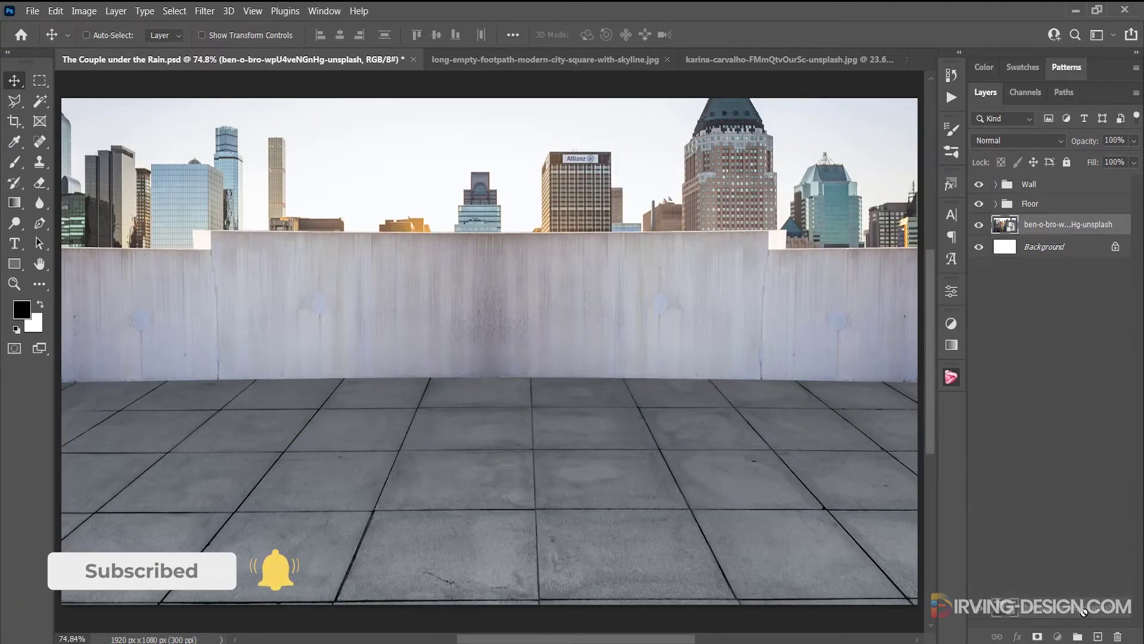
pyautogui.doubleClick(1034, 223)
pyautogui.write('City')
pyautogui.press('Return')
pyautogui.click(997, 224)
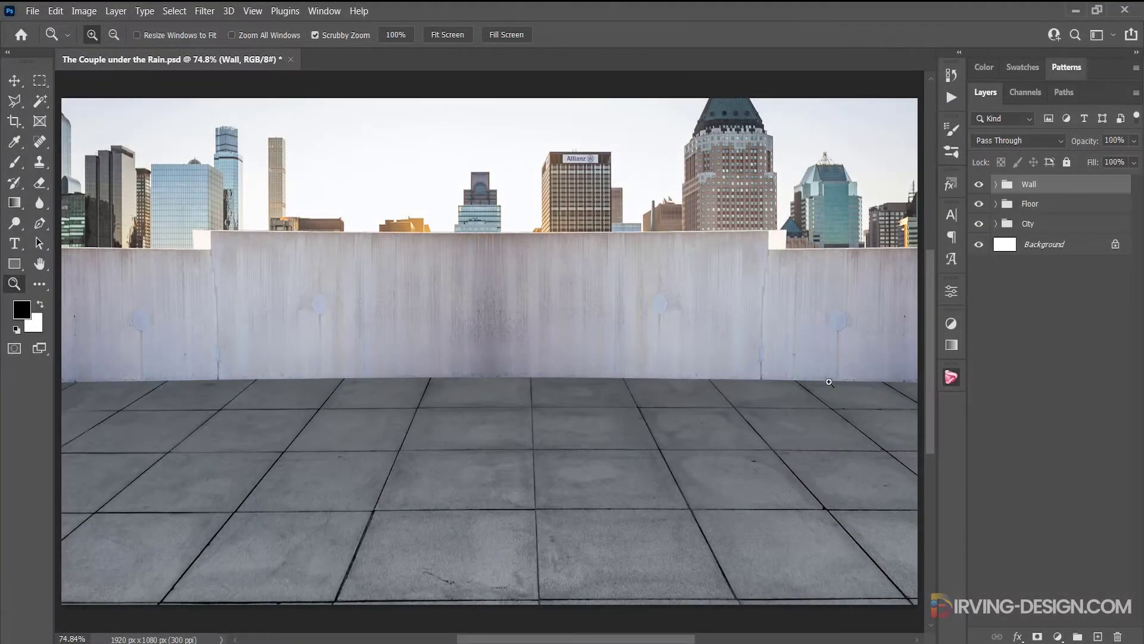
# - Group the two wall layers inside the Wall group into Group 1
pyautogui.click(995, 184)
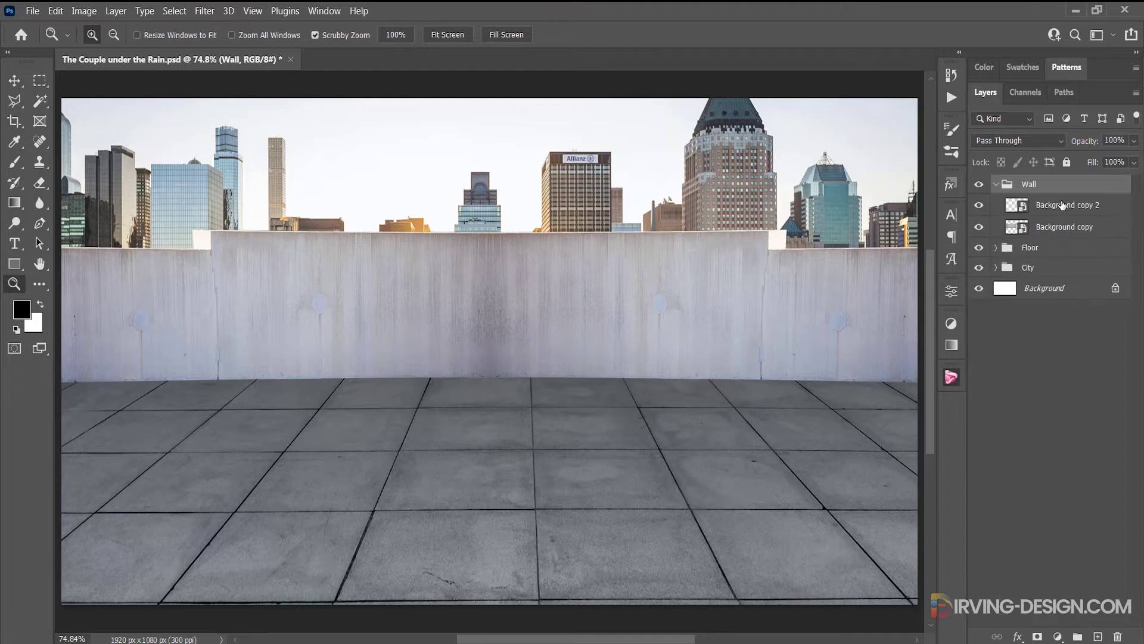
pyautogui.click(1070, 205)
pyautogui.keyDown('shift'); pyautogui.click(1067, 226); pyautogui.keyUp('shift')
pyautogui.moveTo(1067, 227); pyautogui.dragTo(1077, 636)
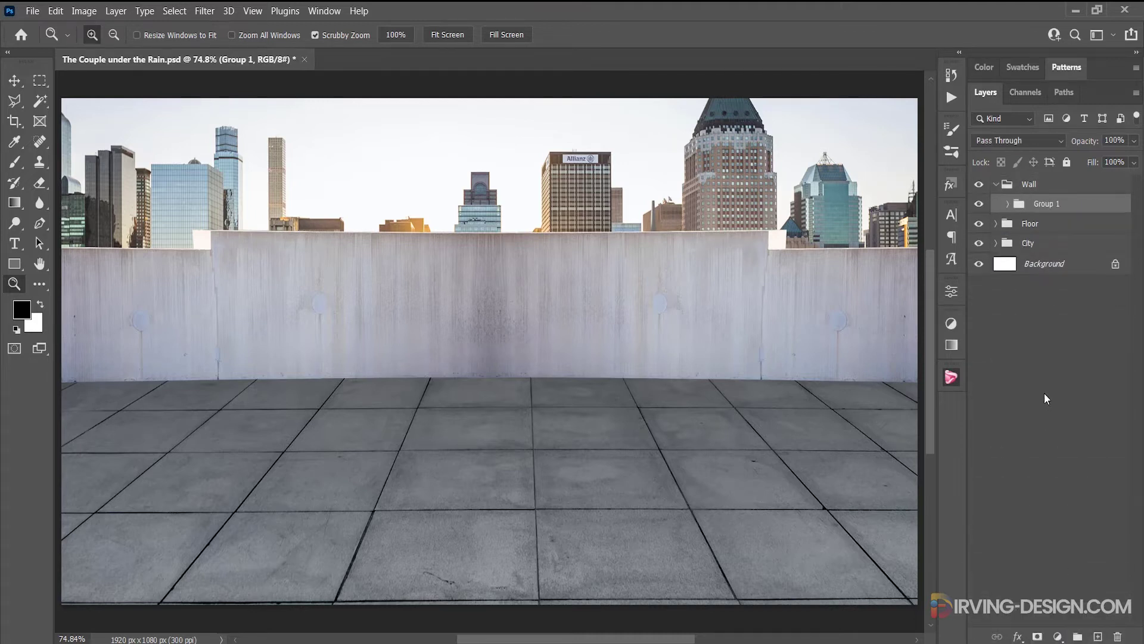
# - Give Group 1 a reversed Gradient Overlay at 59% opacity, darkening the wall toward its base
pyautogui.doubleClick(1084, 206)
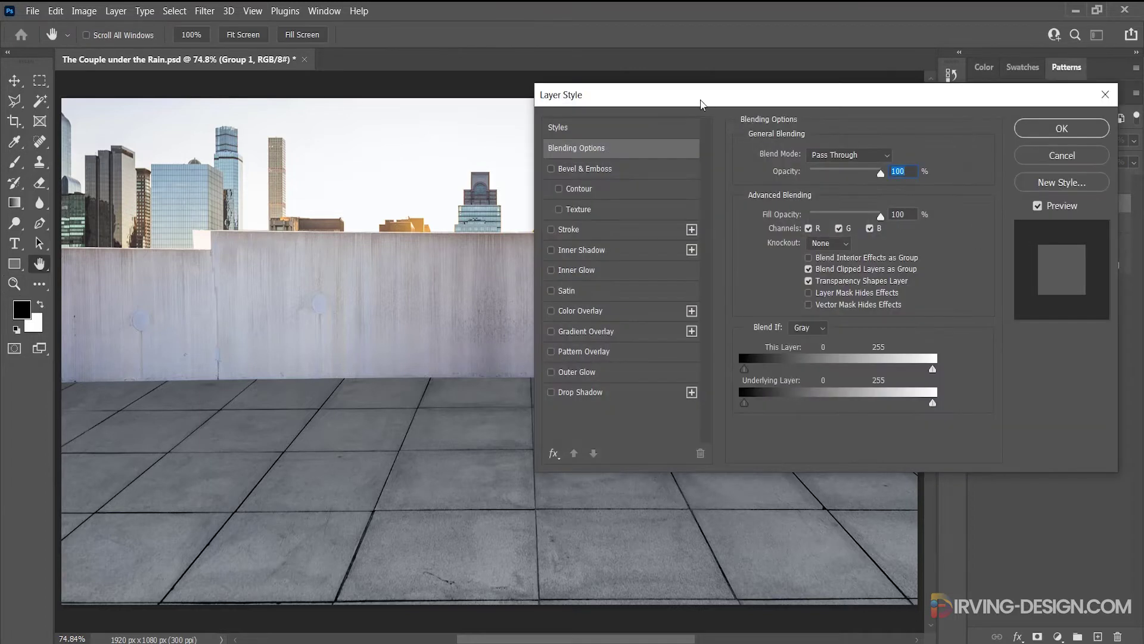
pyautogui.moveTo(702, 104); pyautogui.dragTo(756, 90)
pyautogui.click(606, 316)
pyautogui.click(632, 316)
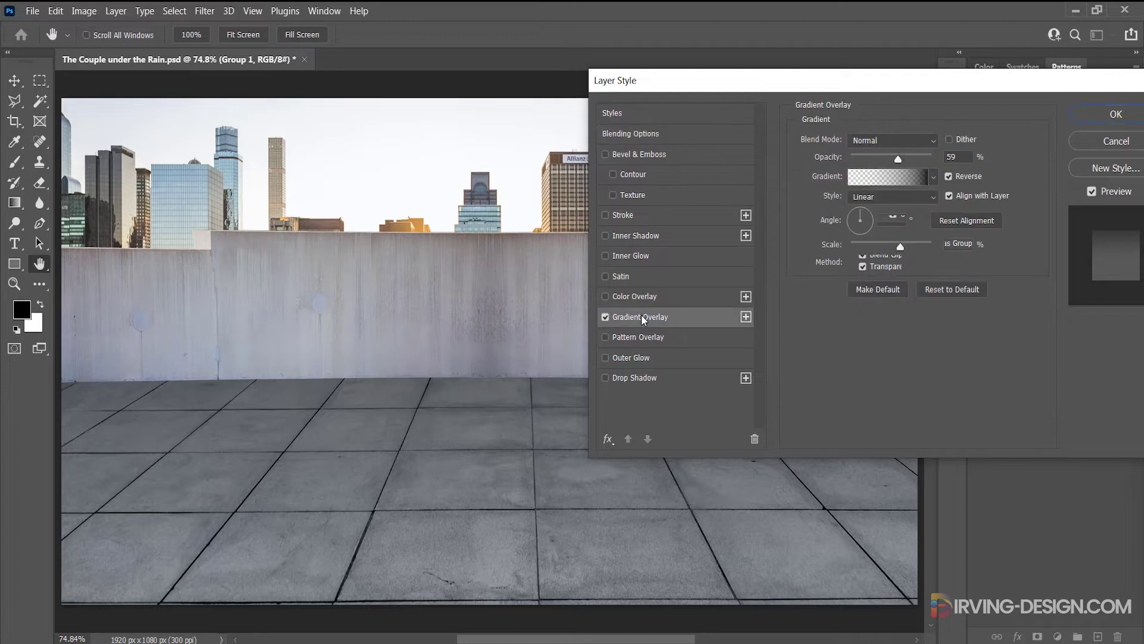
pyautogui.click(950, 176)
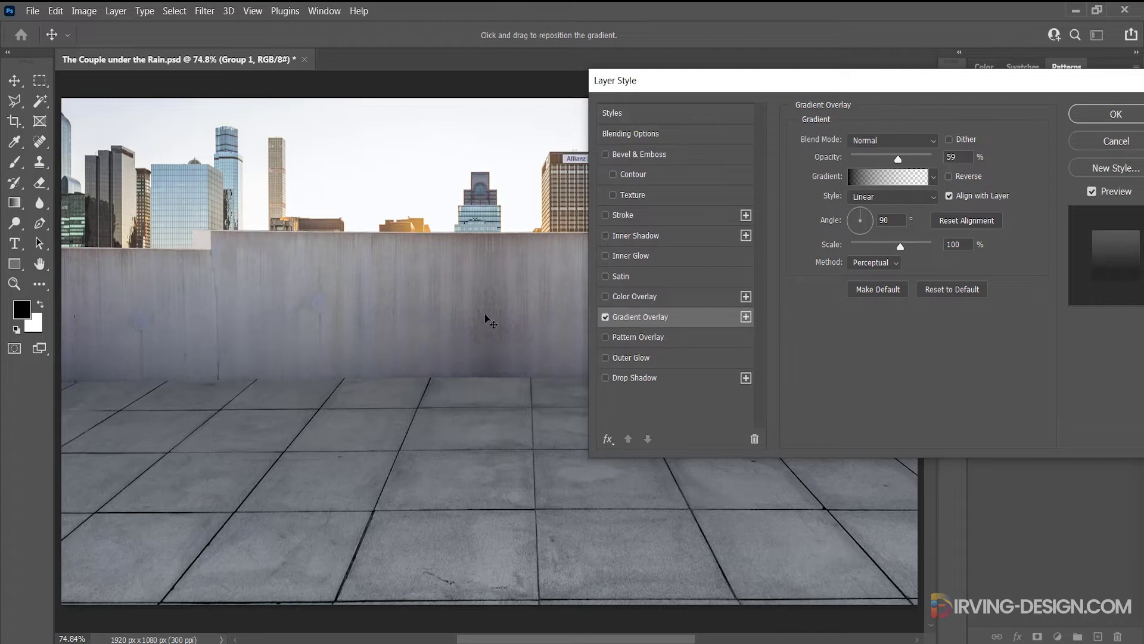
pyautogui.click(606, 319)
pyautogui.click(606, 319)
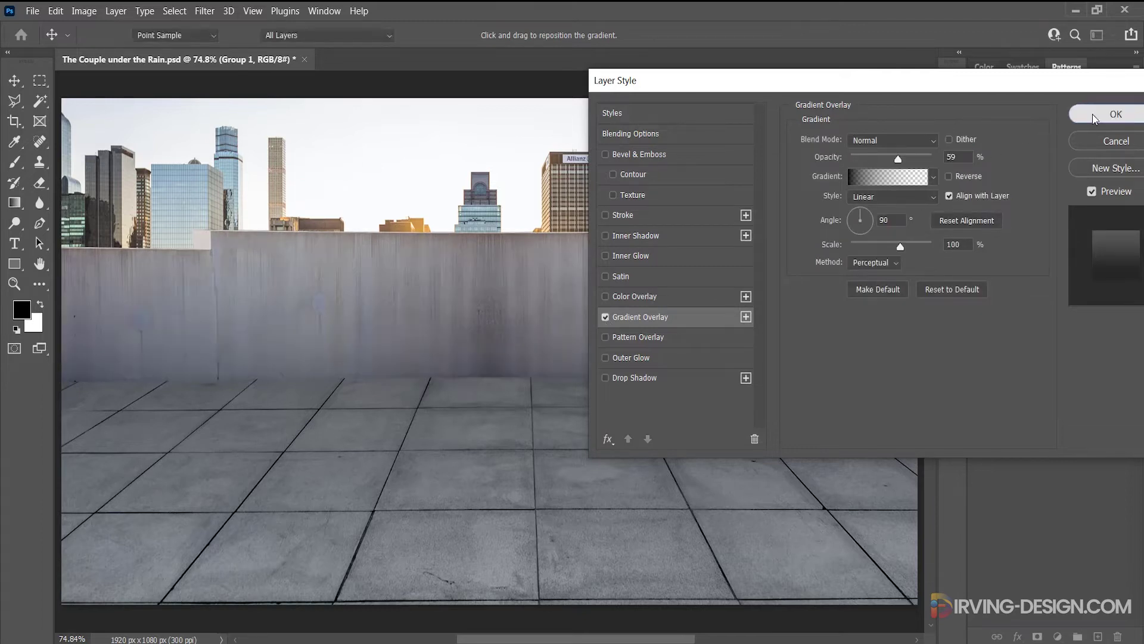
pyautogui.click(1093, 113)
pyautogui.press('z')
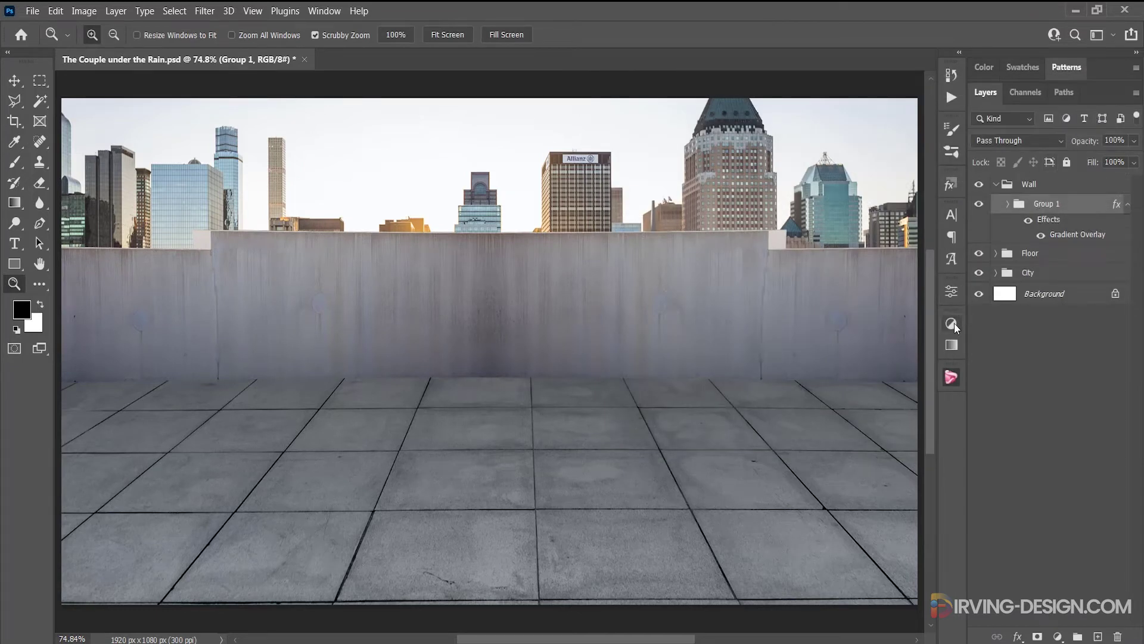
# - Add a Levels 2 adjustment clipped to Group 1 with output white lowered to 207
pyautogui.click(951, 323)
pyautogui.click(840, 353)
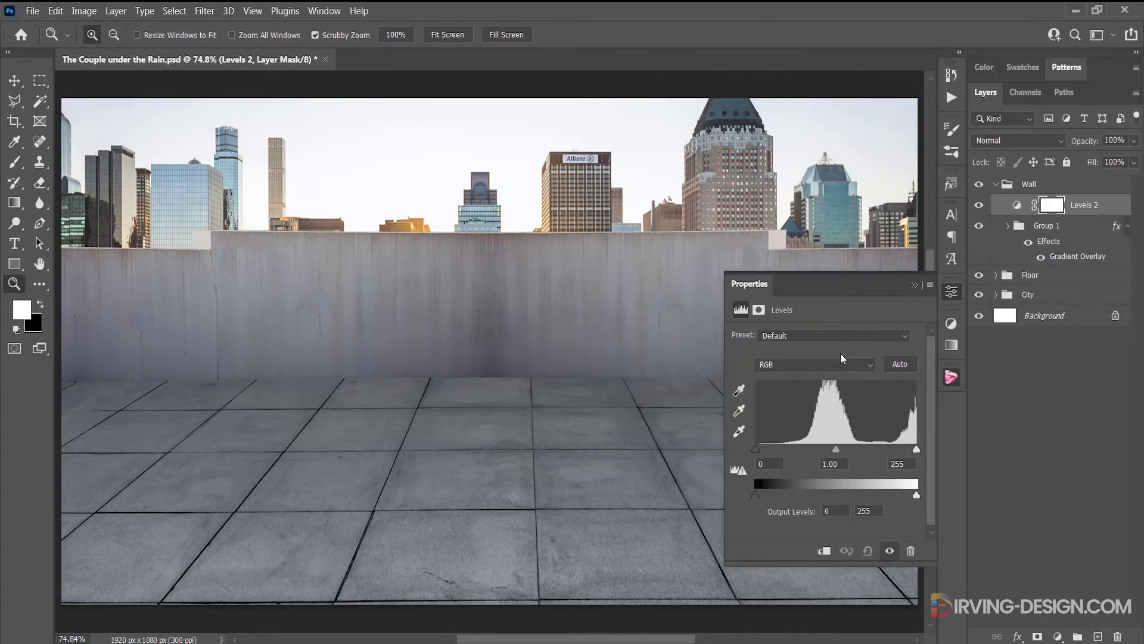
pyautogui.click(824, 550)
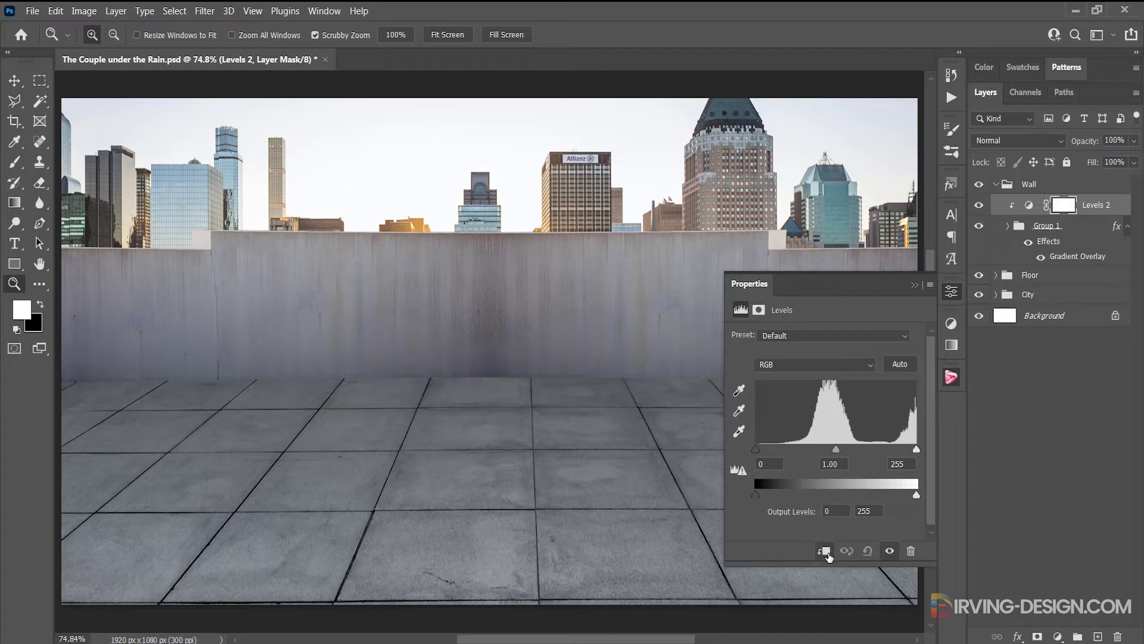
pyautogui.moveTo(916, 495); pyautogui.dragTo(898, 492)
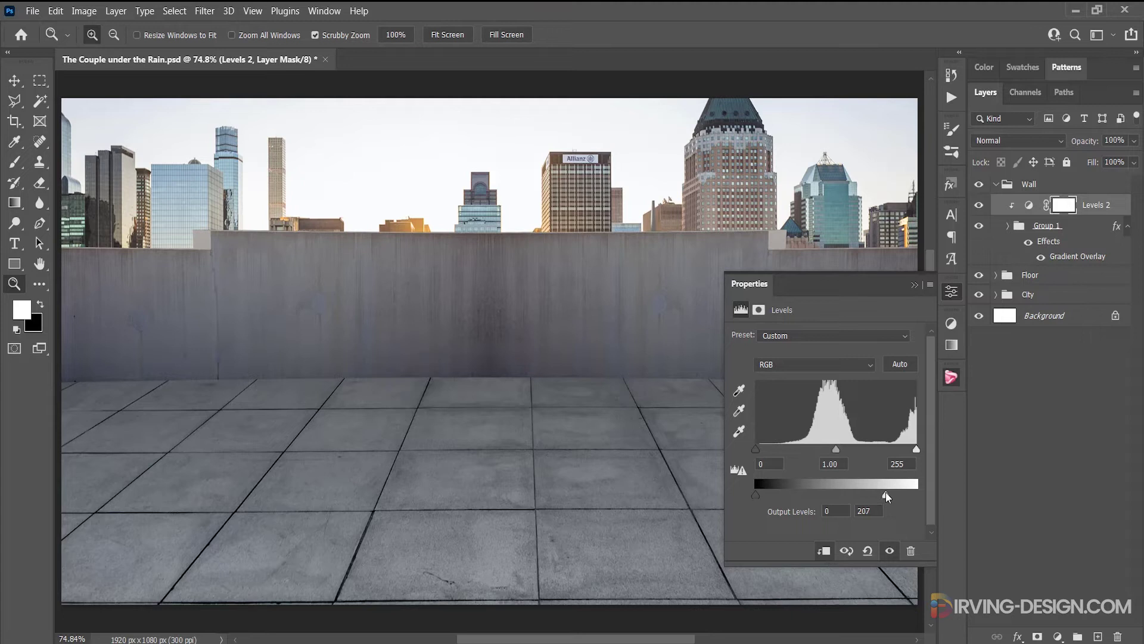
pyautogui.click(913, 287)
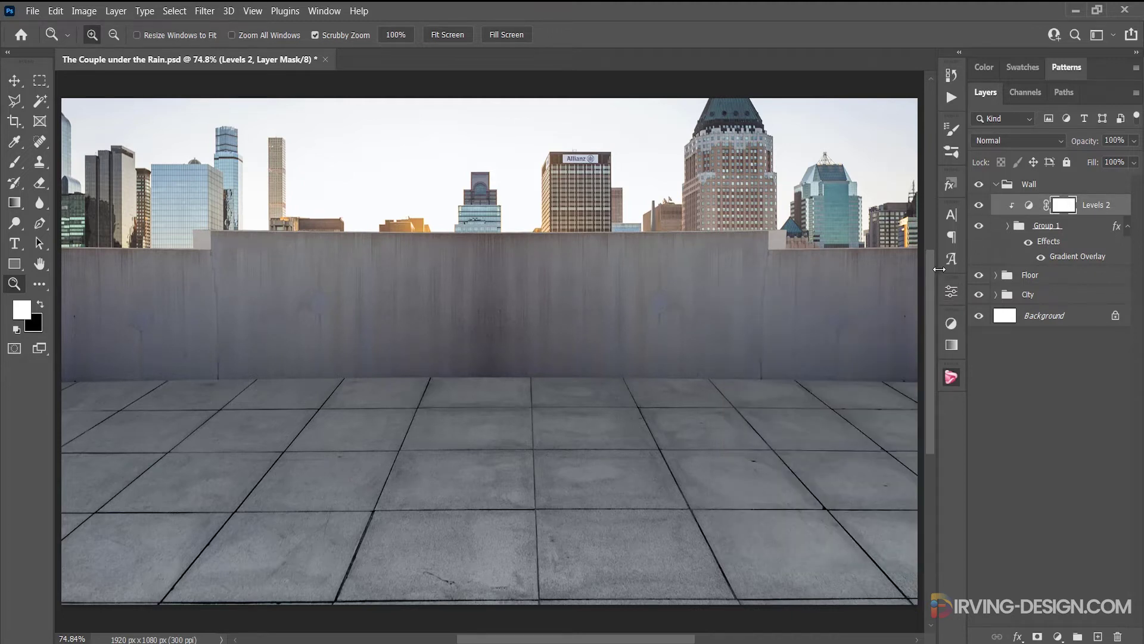
# - Add a Hue/Saturation adjustment above the floor's Levels 1 inside the Floor group
pyautogui.click(996, 185)
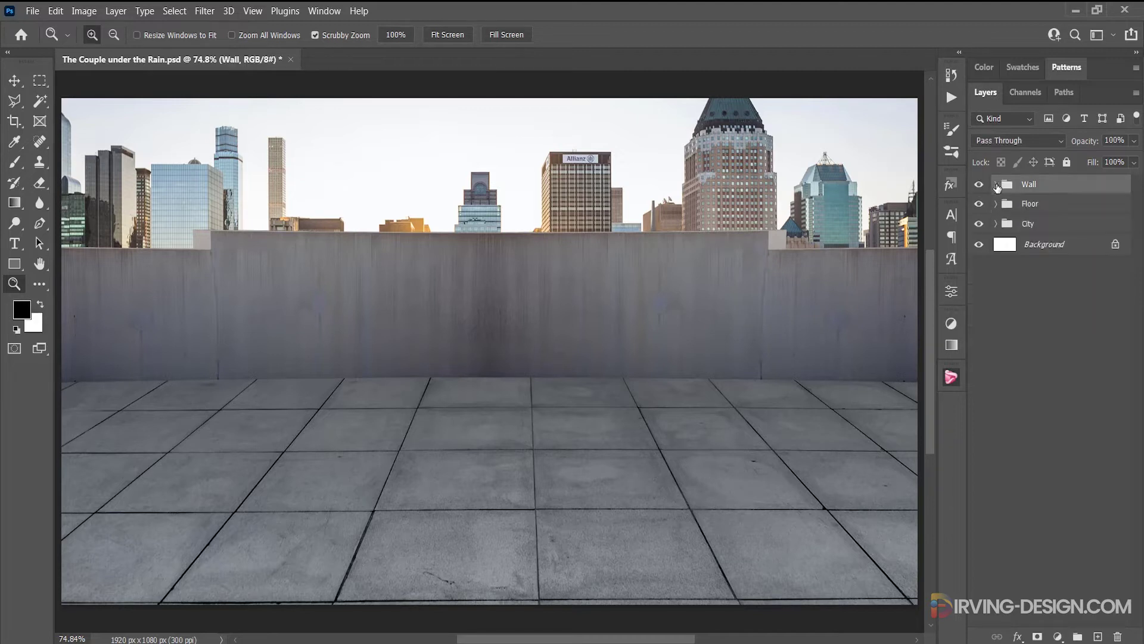
pyautogui.click(997, 205)
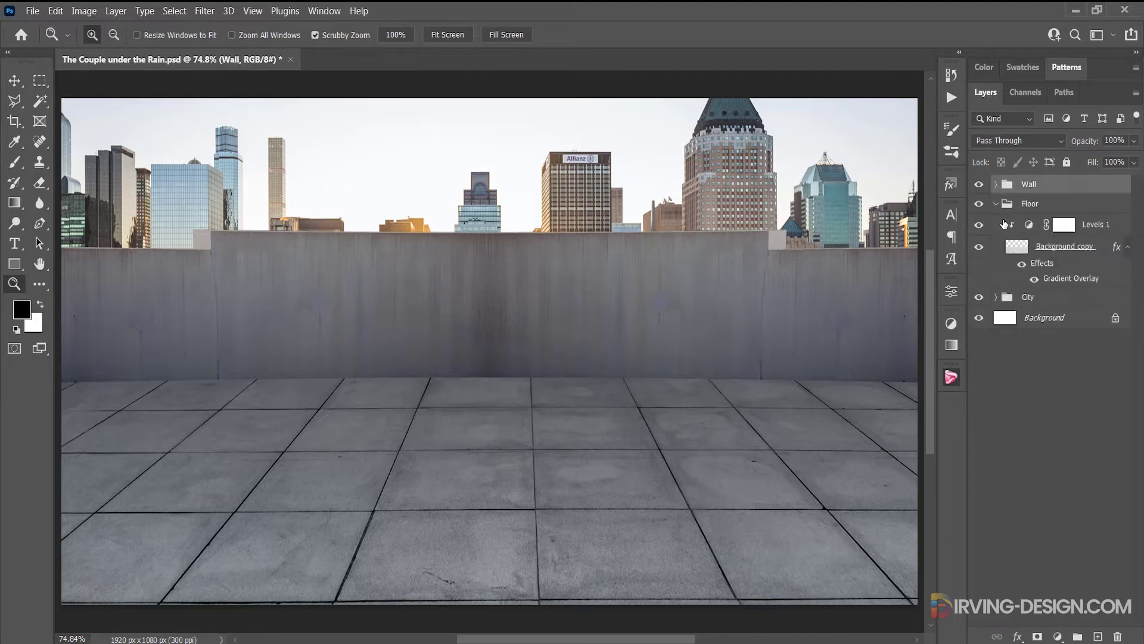
pyautogui.click(1017, 226)
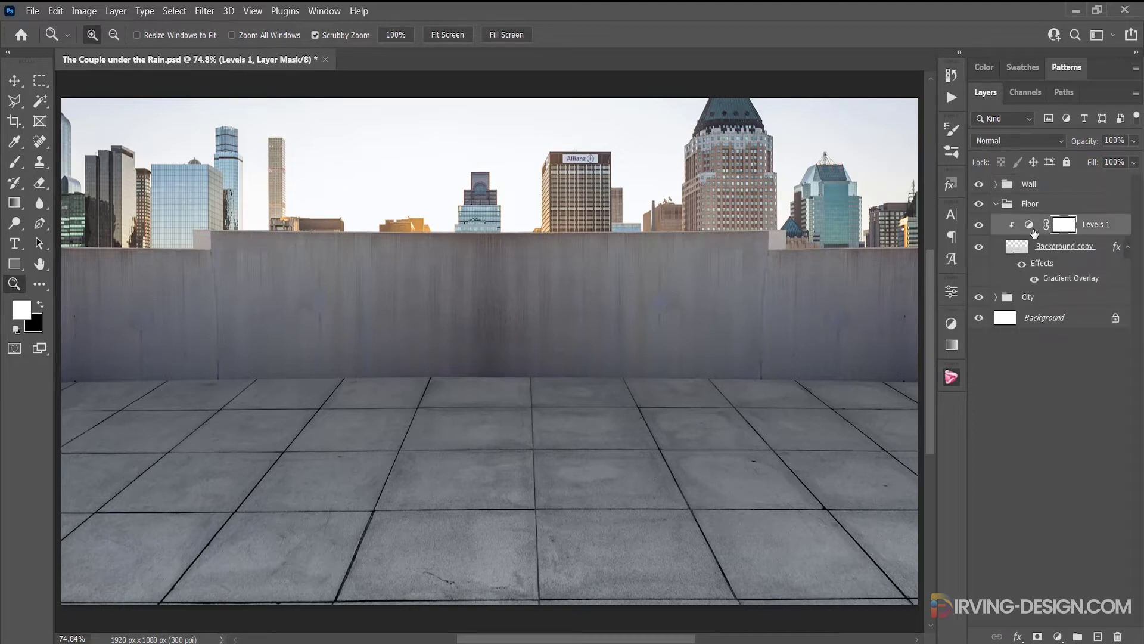
pyautogui.click(953, 324)
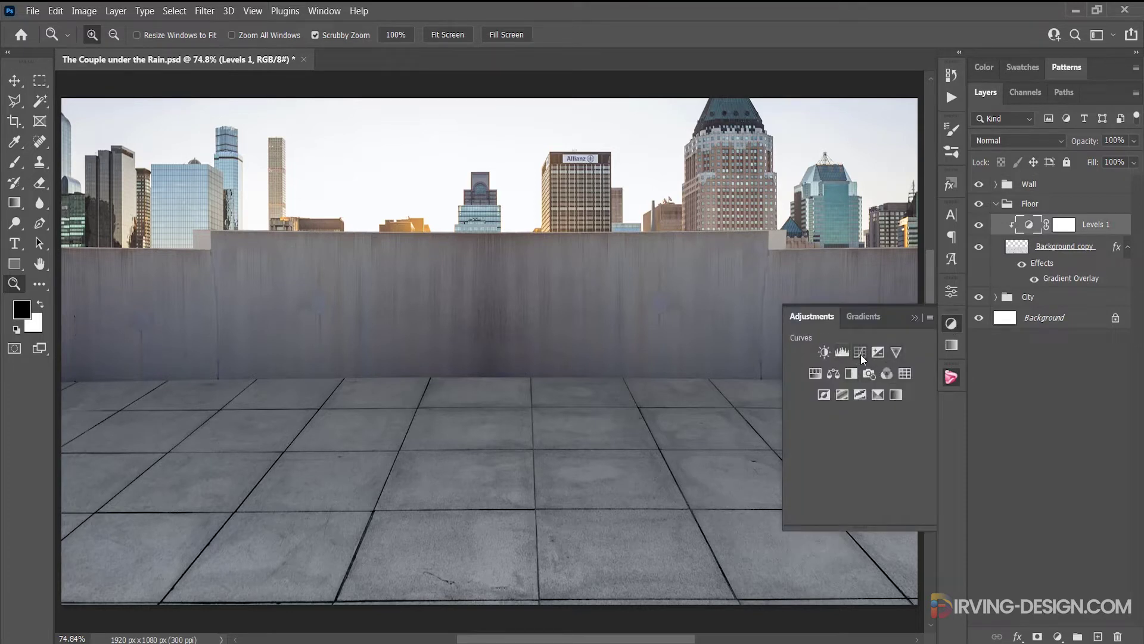
pyautogui.click(817, 374)
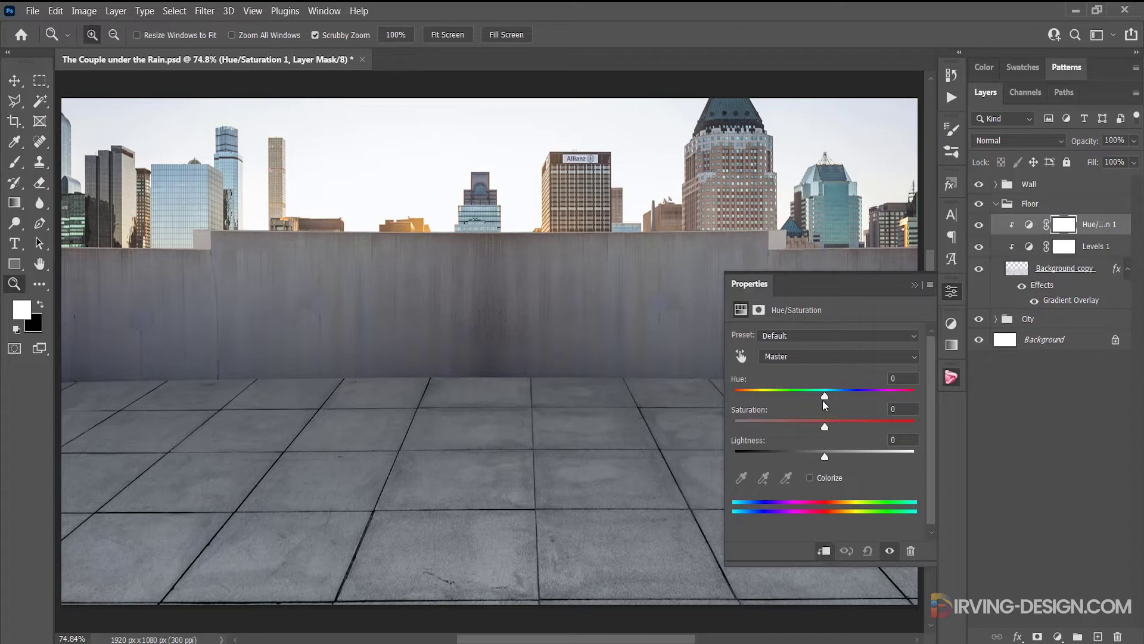
# - Set the floor's Hue to +35 and Saturation to −2 for a cooler purplish tint
pyautogui.moveTo(824, 398); pyautogui.dragTo(835, 398)
pyautogui.moveTo(841, 398)
pyautogui.mouseDown()
pyautogui.moveTo(826, 429)
pyautogui.moveTo(869, 388)
pyautogui.moveTo(818, 390)
pyautogui.moveTo(838, 397)
pyautogui.mouseUp()
pyautogui.click(979, 226)
pyautogui.click(979, 226)
pyautogui.moveTo(833, 396); pyautogui.dragTo(859, 390)
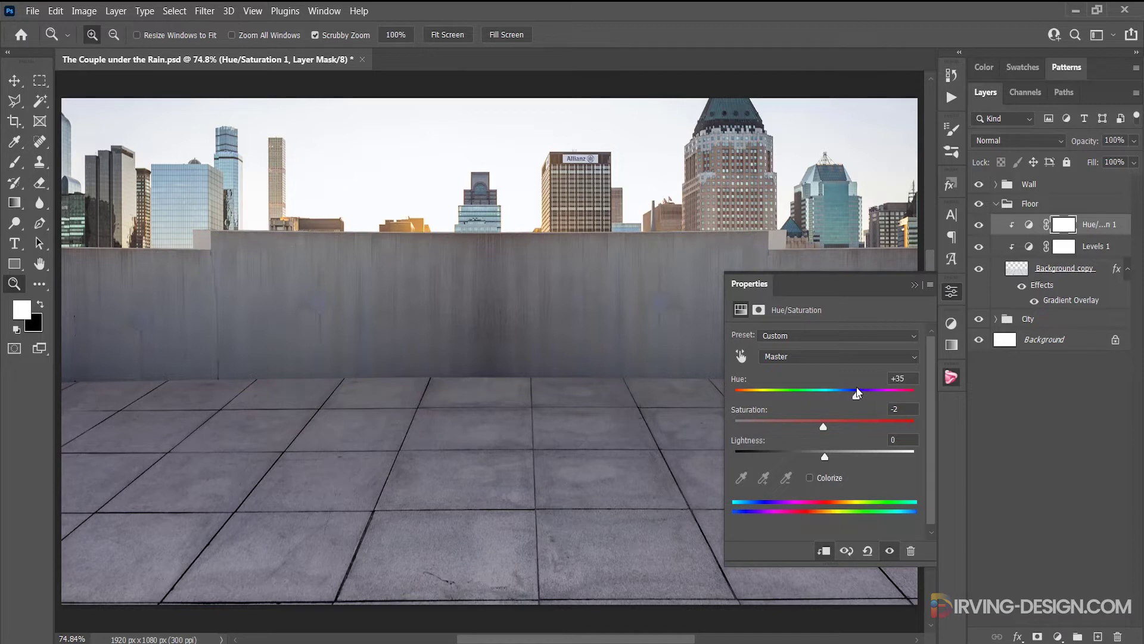
pyautogui.click(915, 284)
pyautogui.click(996, 204)
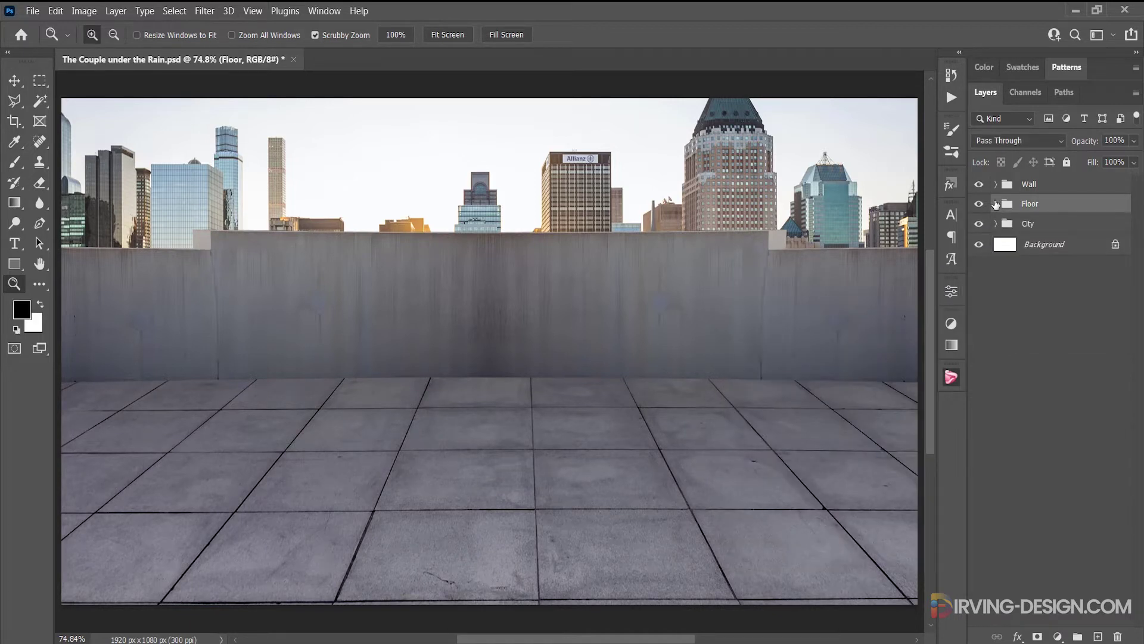
# - Add a Levels 3 adjustment clipped to the city photo in the City group
pyautogui.click(996, 223)
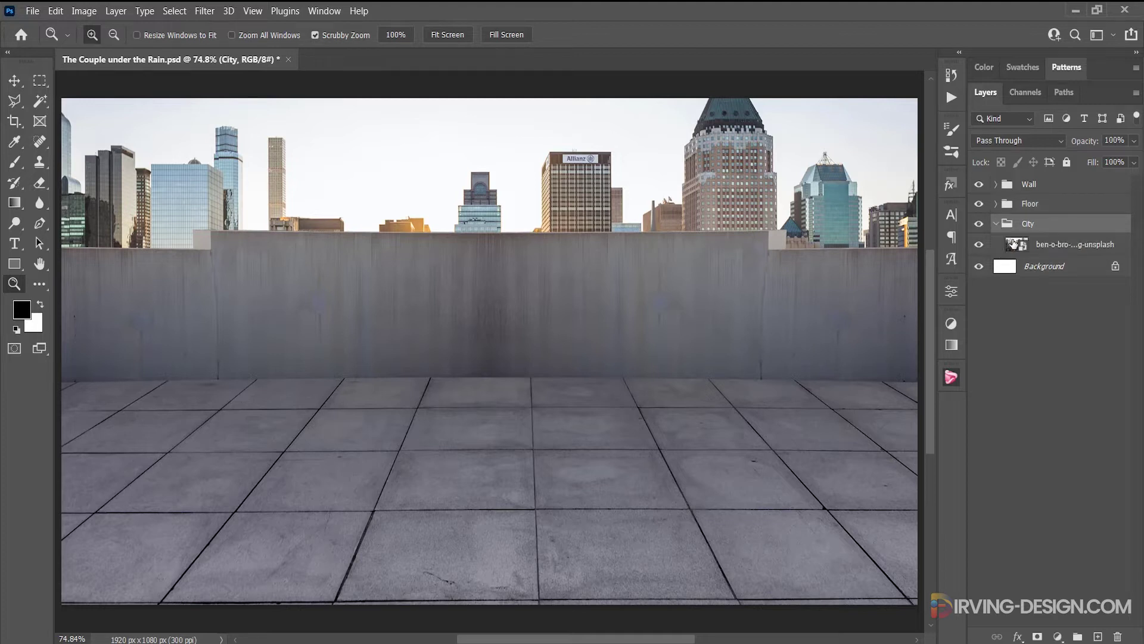
pyautogui.click(1020, 245)
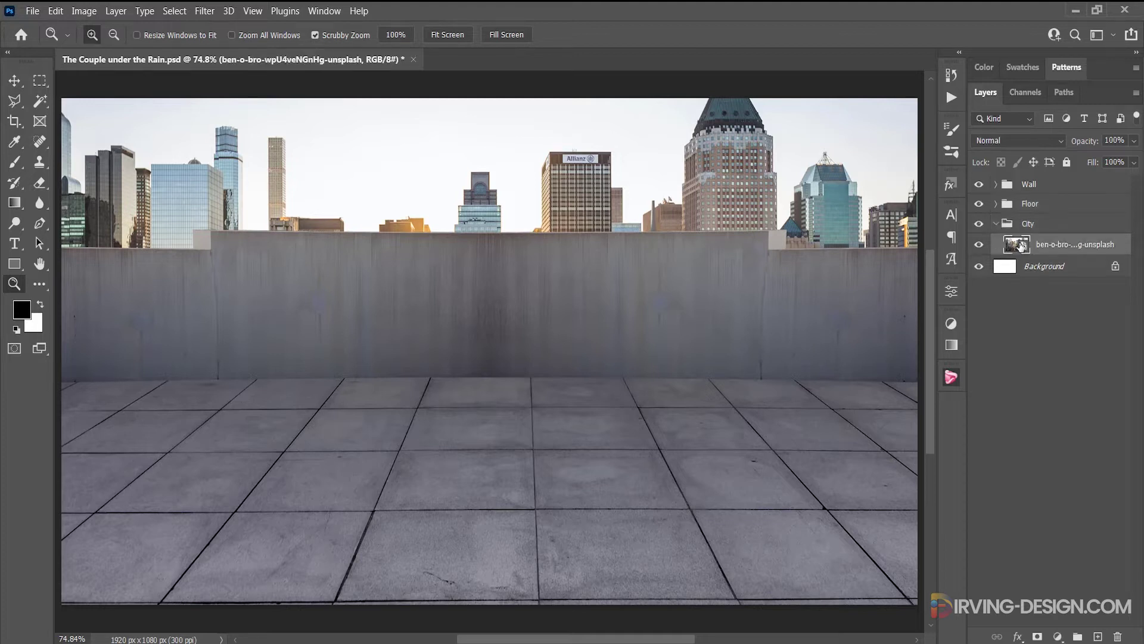
pyautogui.click(951, 323)
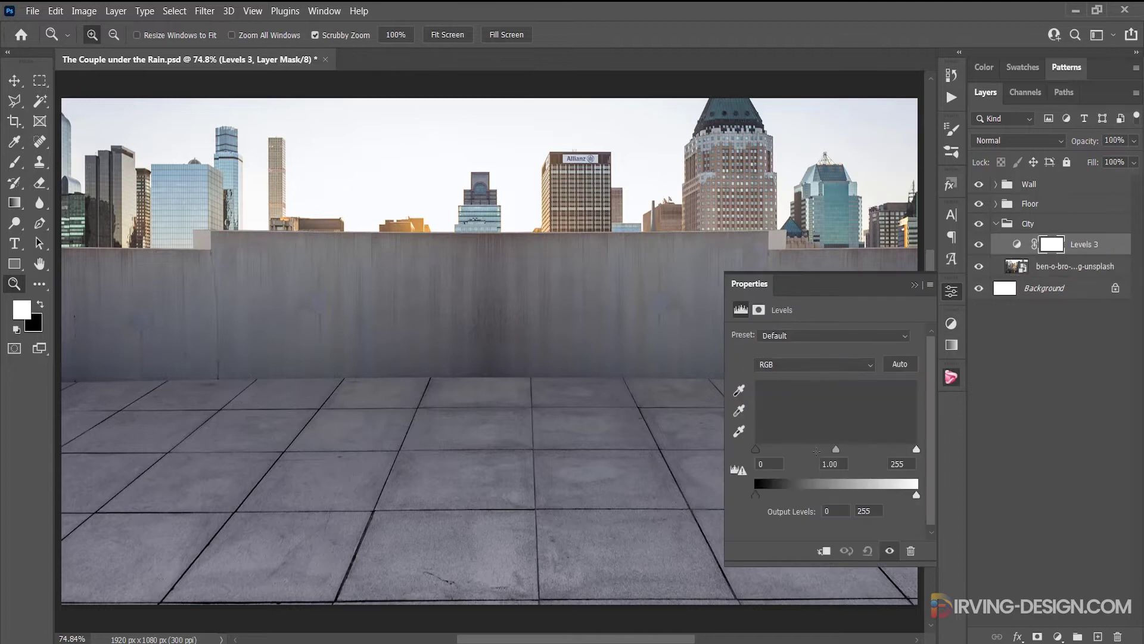
pyautogui.moveTo(916, 495); pyautogui.dragTo(856, 496)
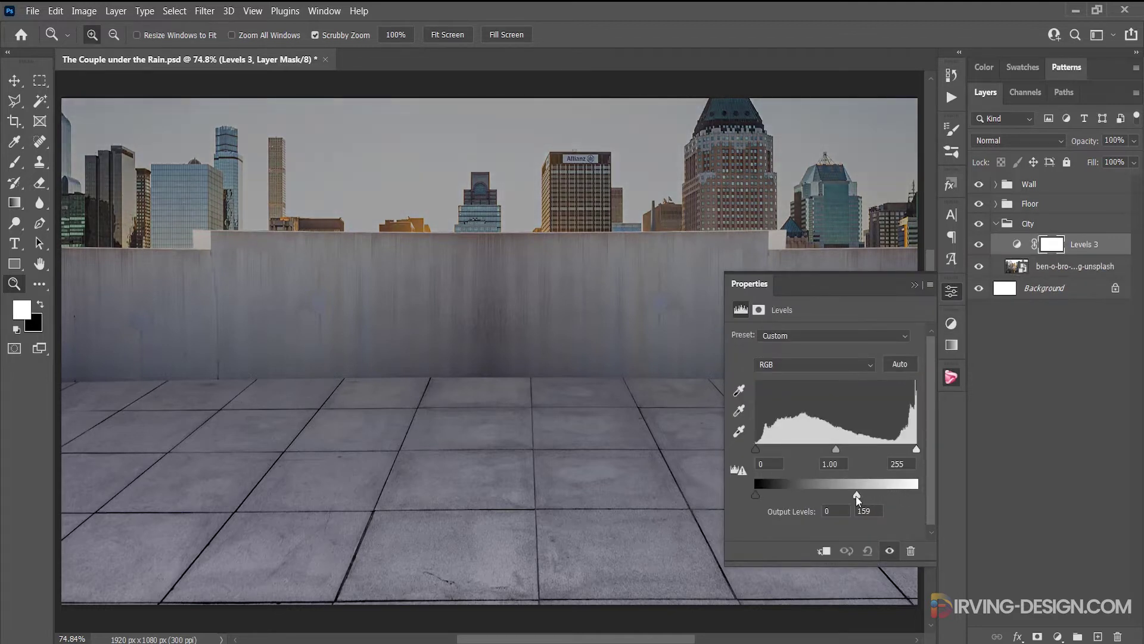
pyautogui.click(819, 549)
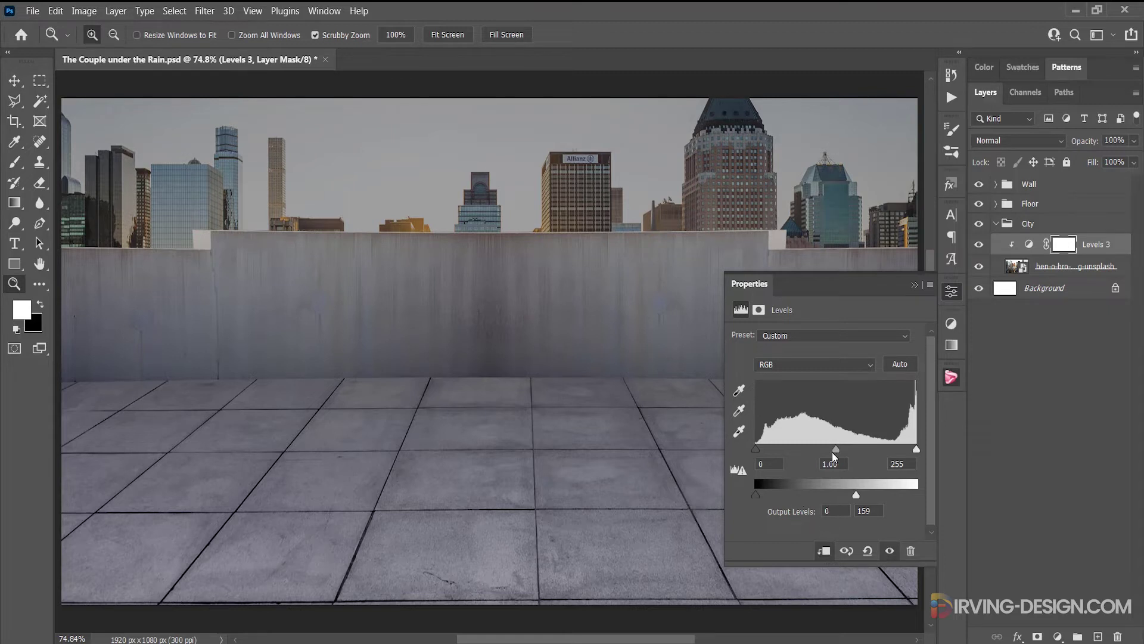
# - Set the city Levels to input 30/0.69/242 and output white 138
pyautogui.moveTo(835, 452); pyautogui.dragTo(854, 447)
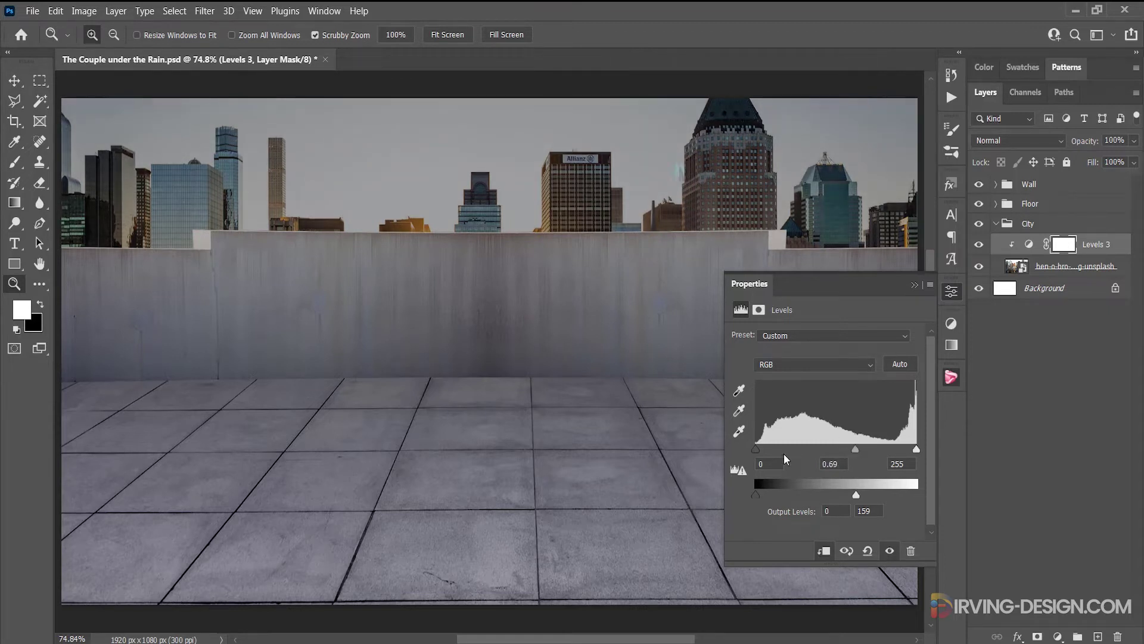
pyautogui.moveTo(755, 449); pyautogui.dragTo(776, 451)
pyautogui.moveTo(915, 451); pyautogui.dragTo(909, 452)
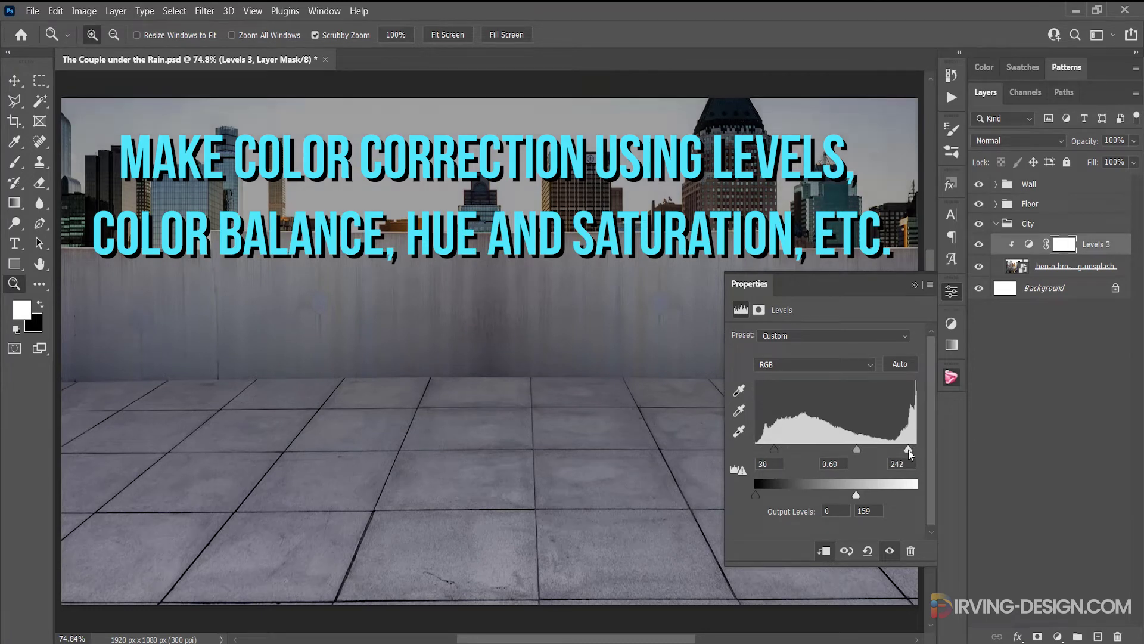
pyautogui.moveTo(858, 498); pyautogui.dragTo(845, 496)
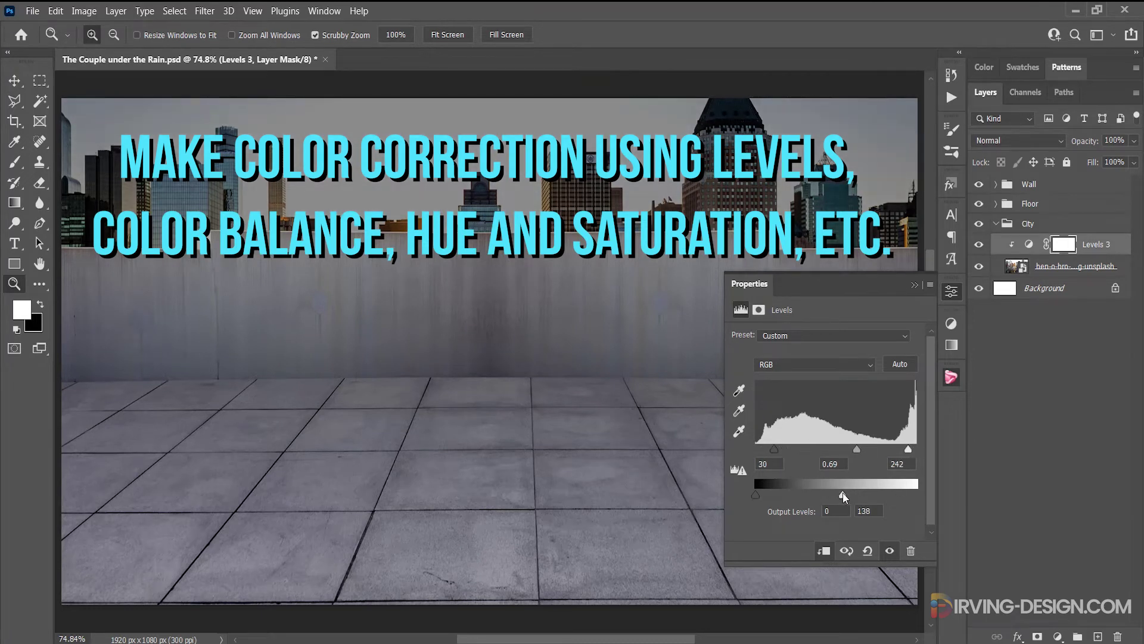
pyautogui.click(915, 285)
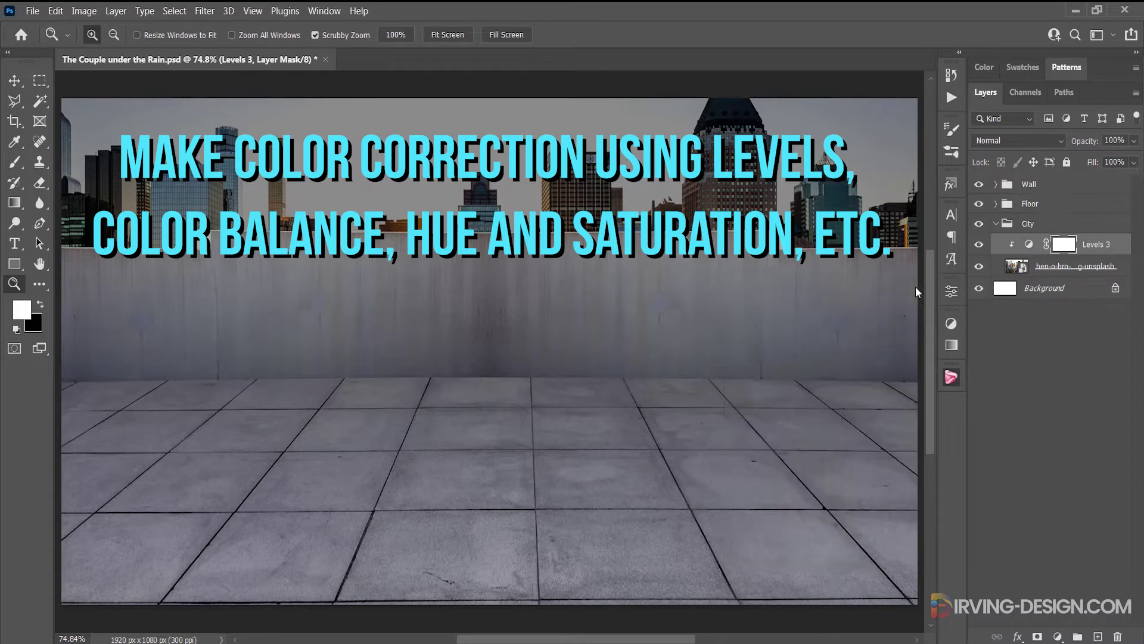
# - Create a new layer named shadow above Levels 2 in the Wall group
pyautogui.click(997, 224)
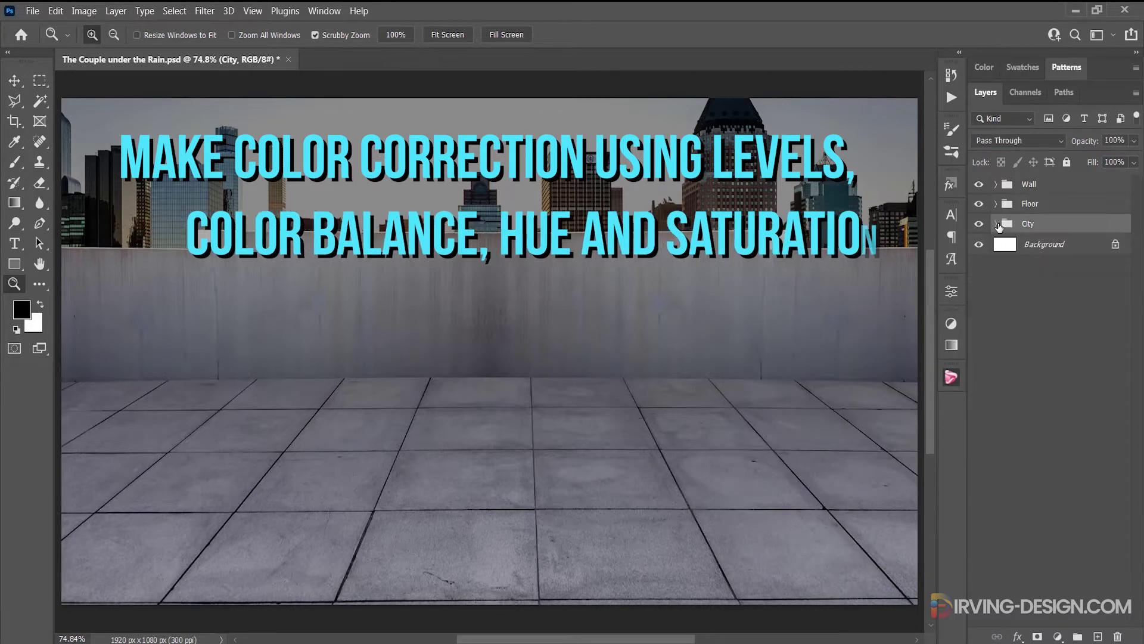
pyautogui.click(995, 184)
pyautogui.click(1031, 206)
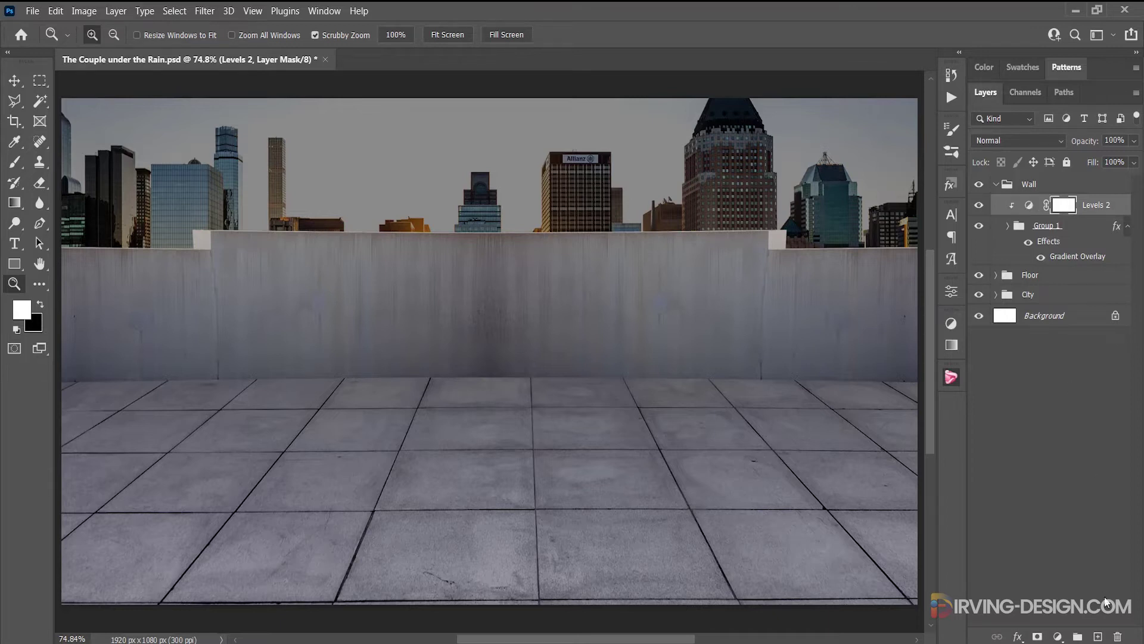
pyautogui.click(1098, 636)
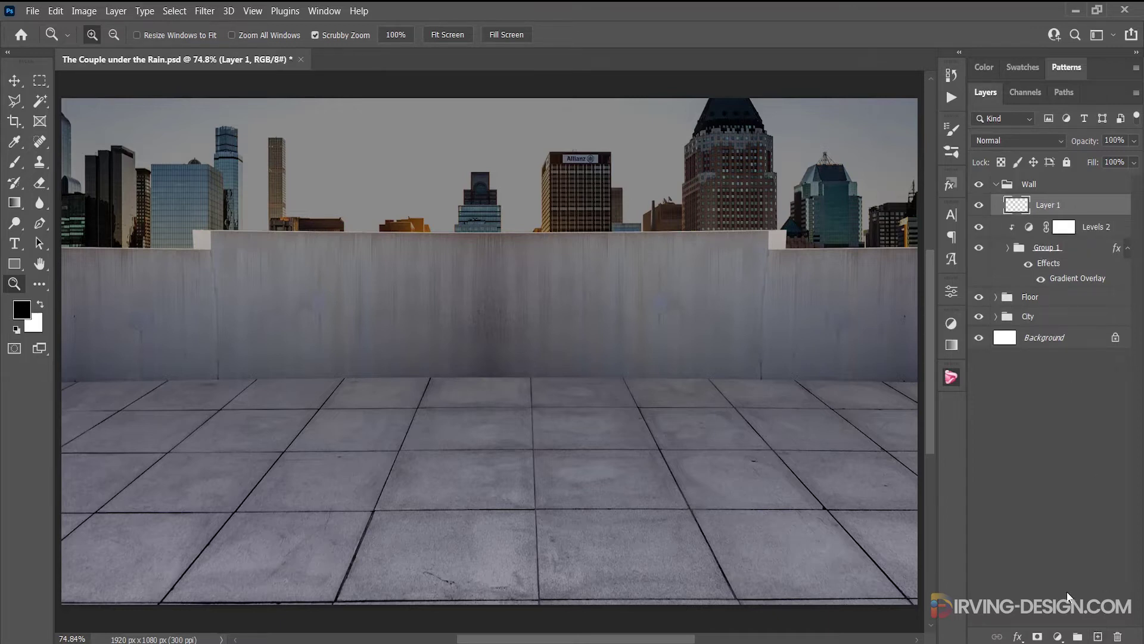
pyautogui.doubleClick(1050, 204)
pyautogui.write('shadow')
pyautogui.press('Return')
# - Choose the Brush with a flattened, narrow elliptical soft tip
pyautogui.click(16, 162)
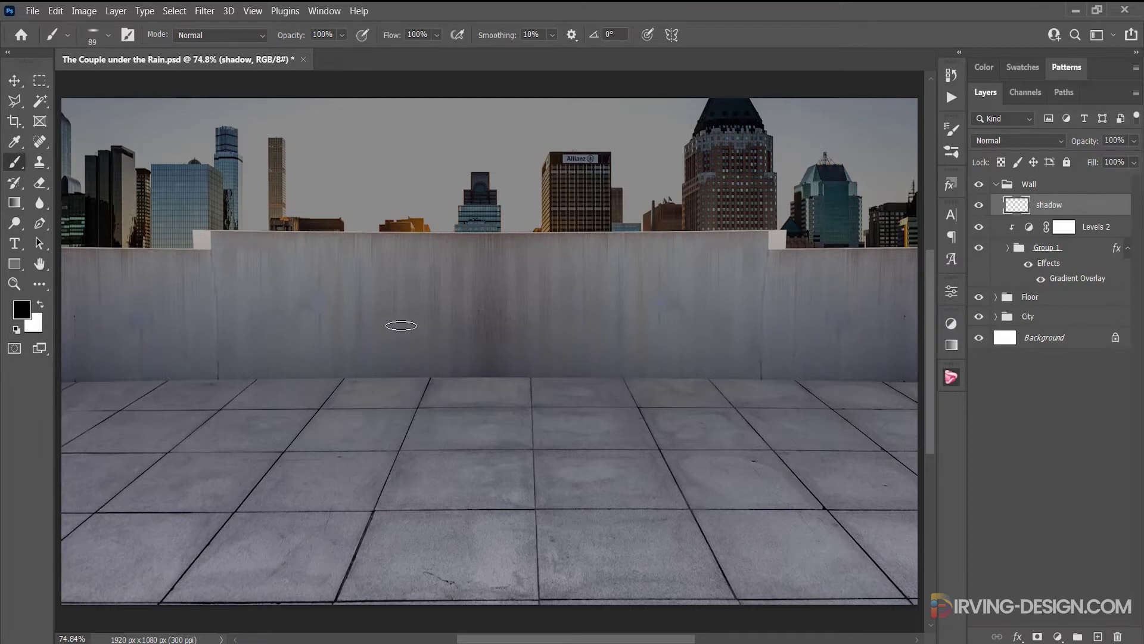
pyautogui.rightClick(399, 327)
pyautogui.moveTo(441, 358); pyautogui.dragTo(444, 368)
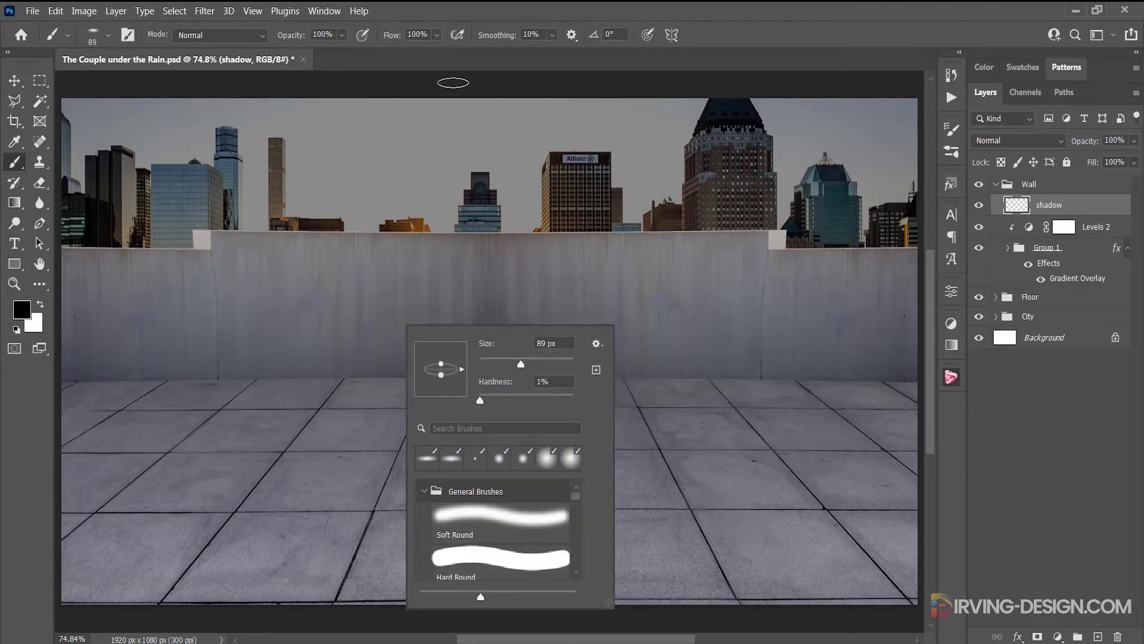
pyautogui.click(455, 59)
# - Paint a straight black shadow line along the wall base with a 113 px brush
pyautogui.scroll(4, 242, 396)
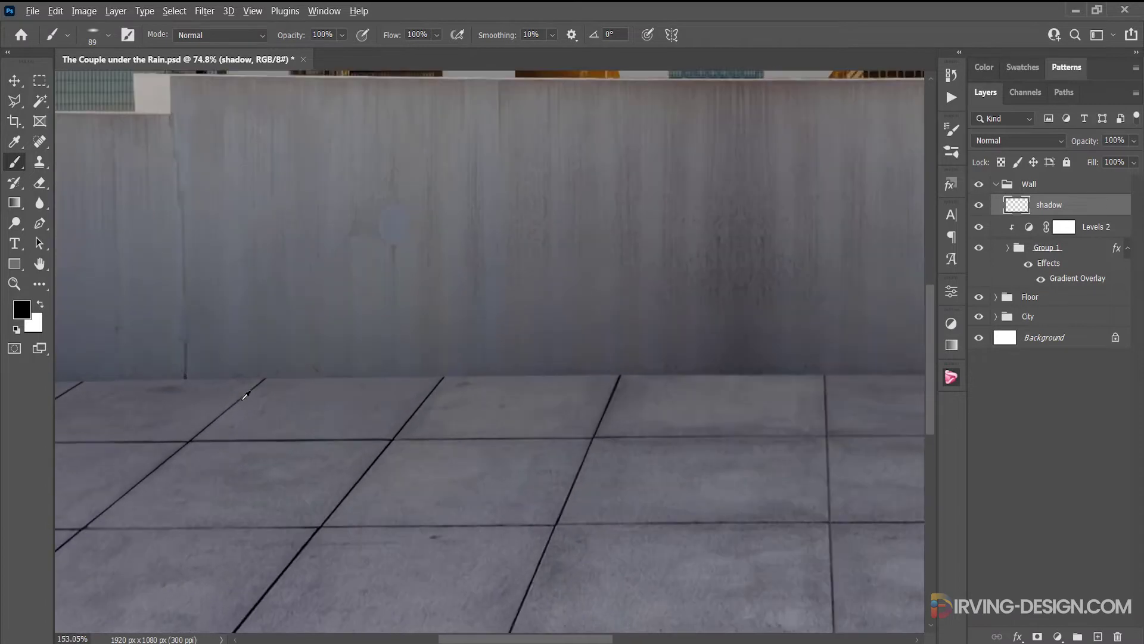
pyautogui.moveTo(250, 396); pyautogui.dragTo(632, 380)
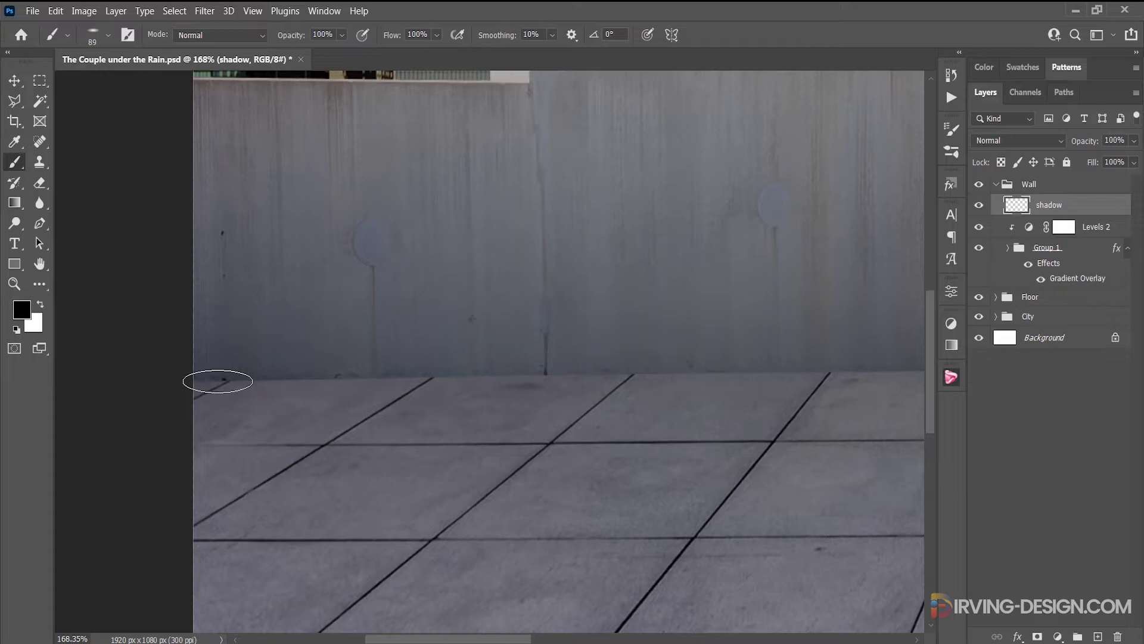
pyautogui.moveTo(217, 381)
pyautogui.mouseDown()
pyautogui.moveTo(817, 374)
pyautogui.moveTo(625, 396)
pyautogui.moveTo(343, 404)
pyautogui.moveTo(370, 399)
pyautogui.mouseUp()
pyautogui.scroll(-4, 370, 398)
pyautogui.hotkey('ctrl', 'z')
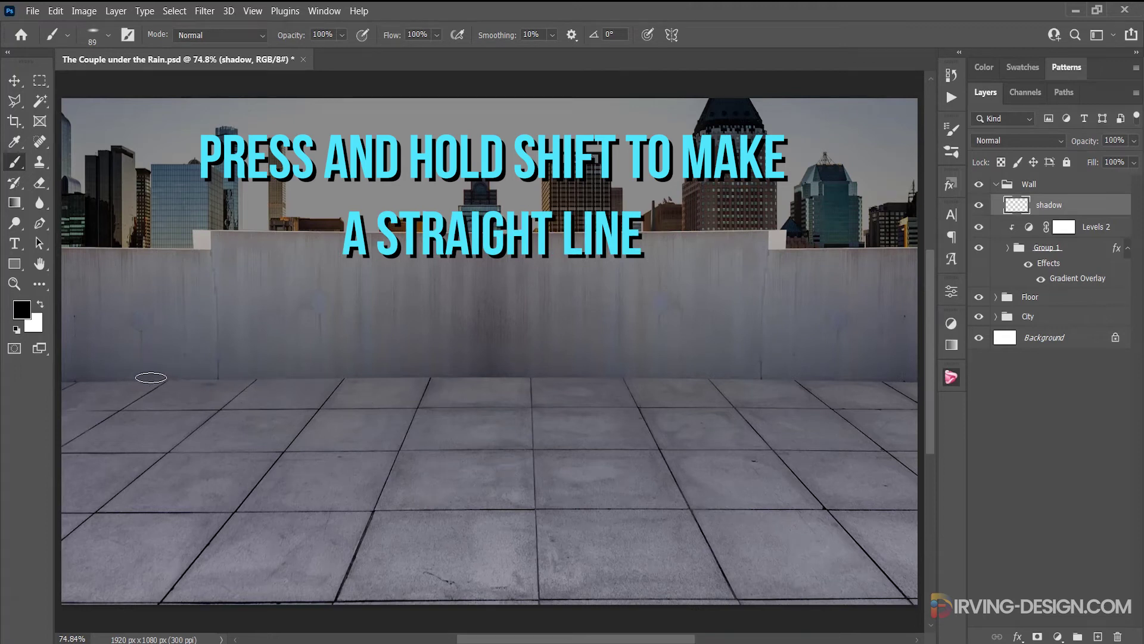
pyautogui.moveTo(127, 377); pyautogui.dragTo(141, 378)
pyautogui.scroll(-1, 113, 381)
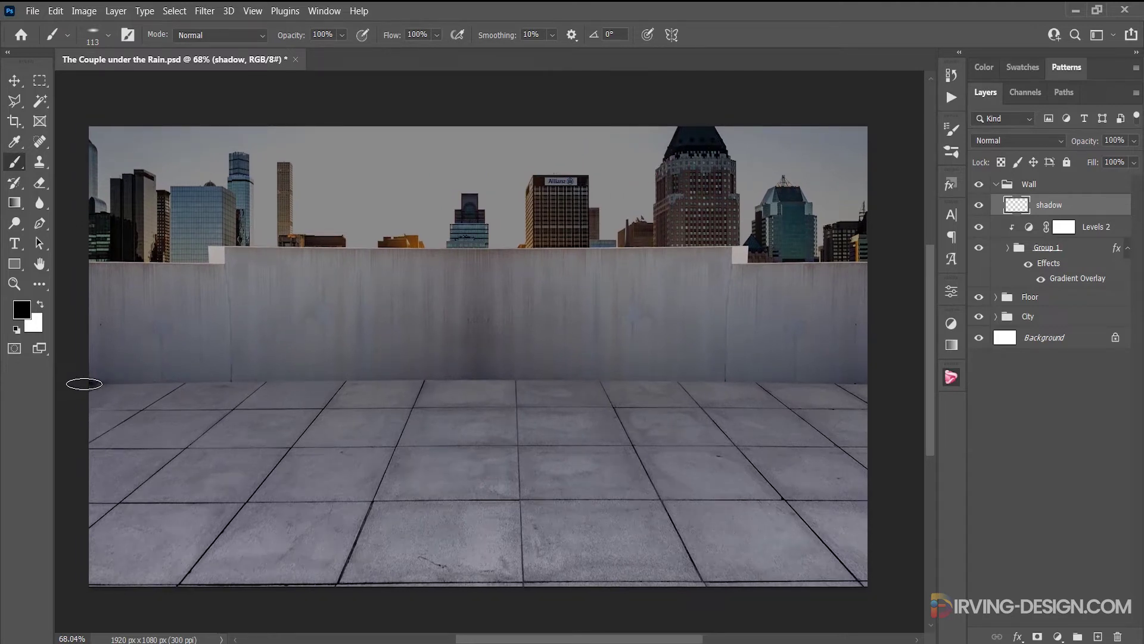
pyautogui.moveTo(84, 384); pyautogui.dragTo(870, 386)
# - Soften the wall-base shadow band with a Gaussian Blur of about 29.1 px radius
pyautogui.click(208, 12)
pyautogui.moveTo(345, 198)
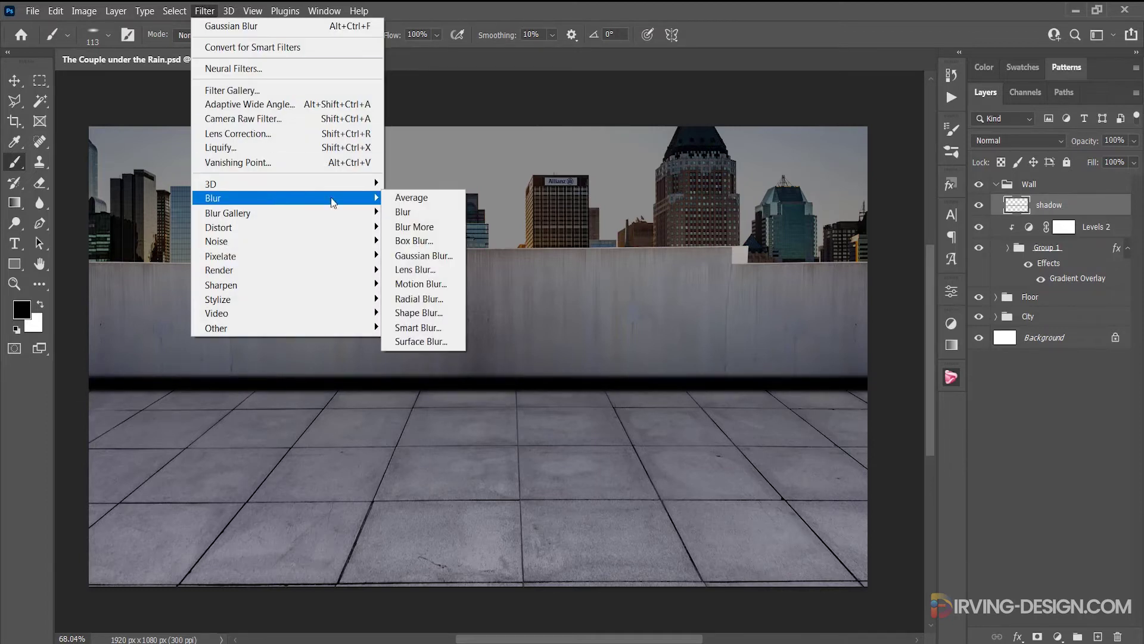
pyautogui.click(416, 253)
pyautogui.moveTo(552, 120); pyautogui.dragTo(656, 80)
pyautogui.moveTo(629, 315); pyautogui.dragTo(631, 316)
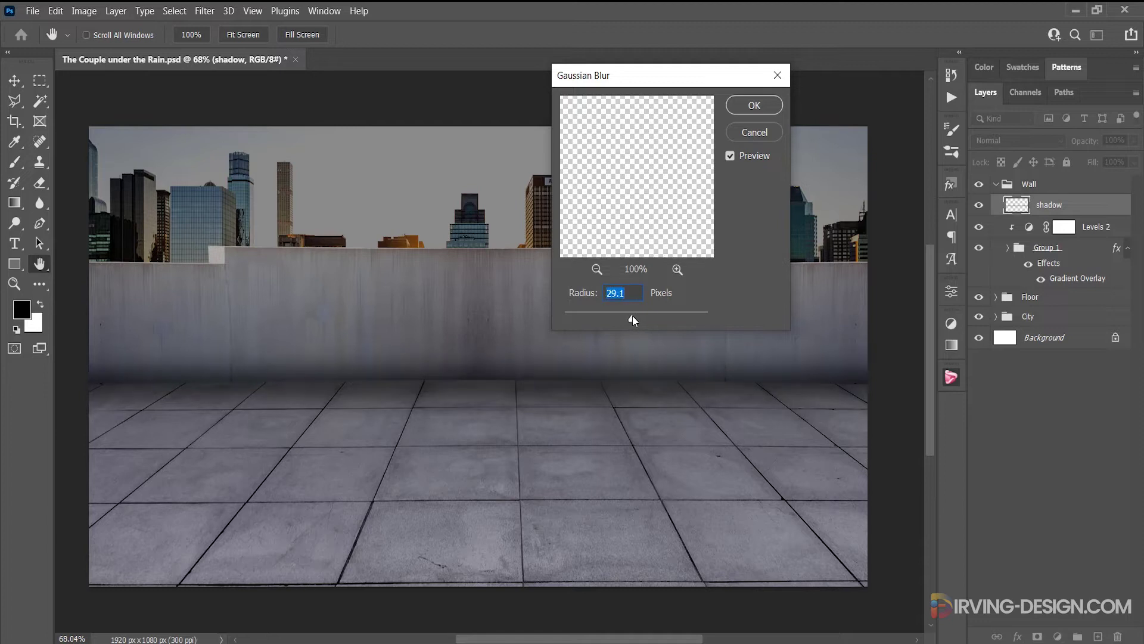
pyautogui.click(742, 110)
pyautogui.press('b')
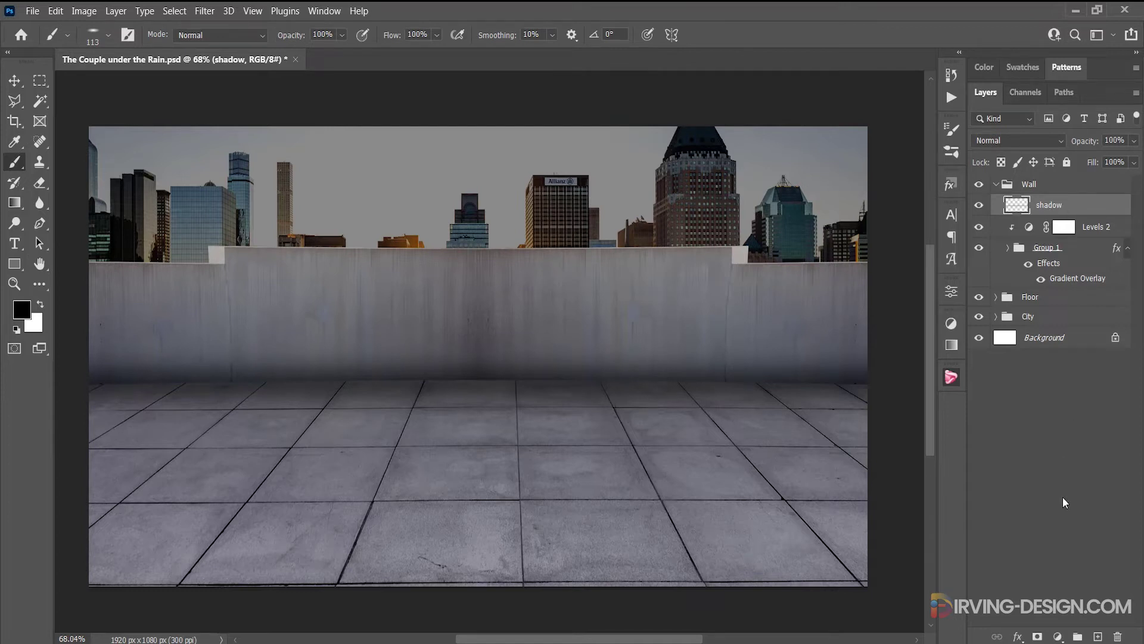
# - Add a layer mask to shadow and set a round black brush at 30% opacity
pyautogui.click(1041, 638)
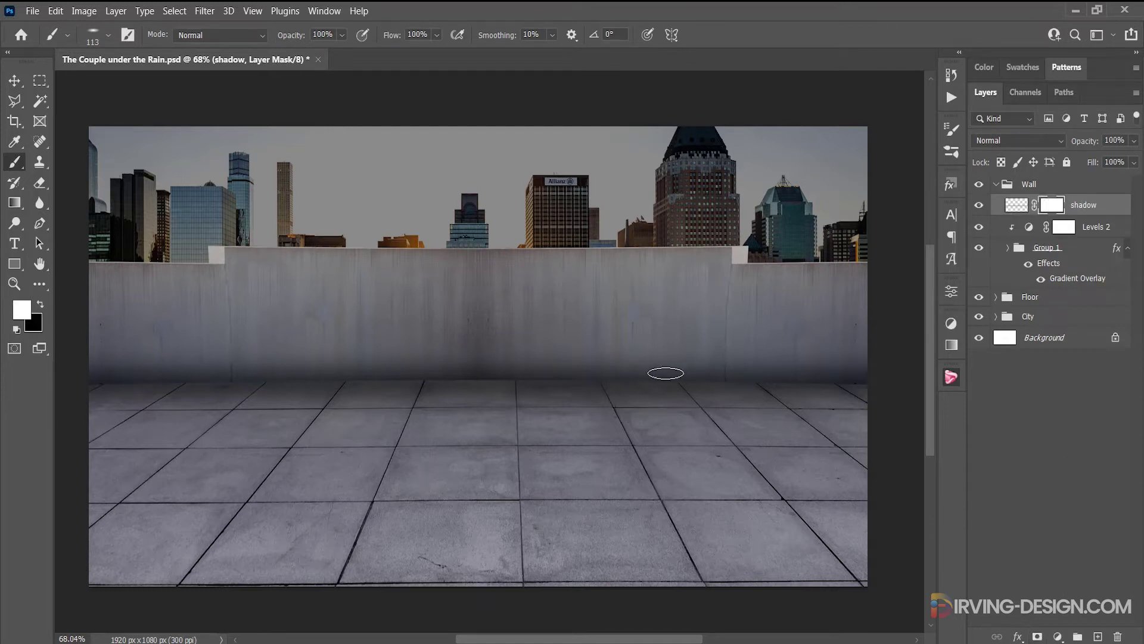
pyautogui.rightClick(621, 363)
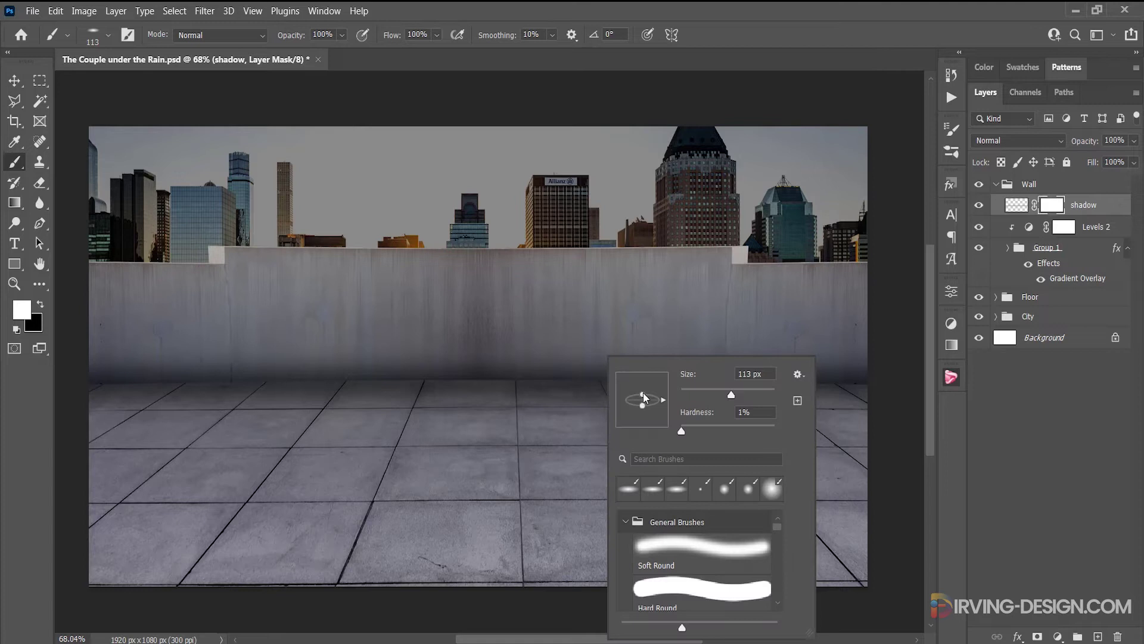
pyautogui.moveTo(643, 398); pyautogui.dragTo(645, 383)
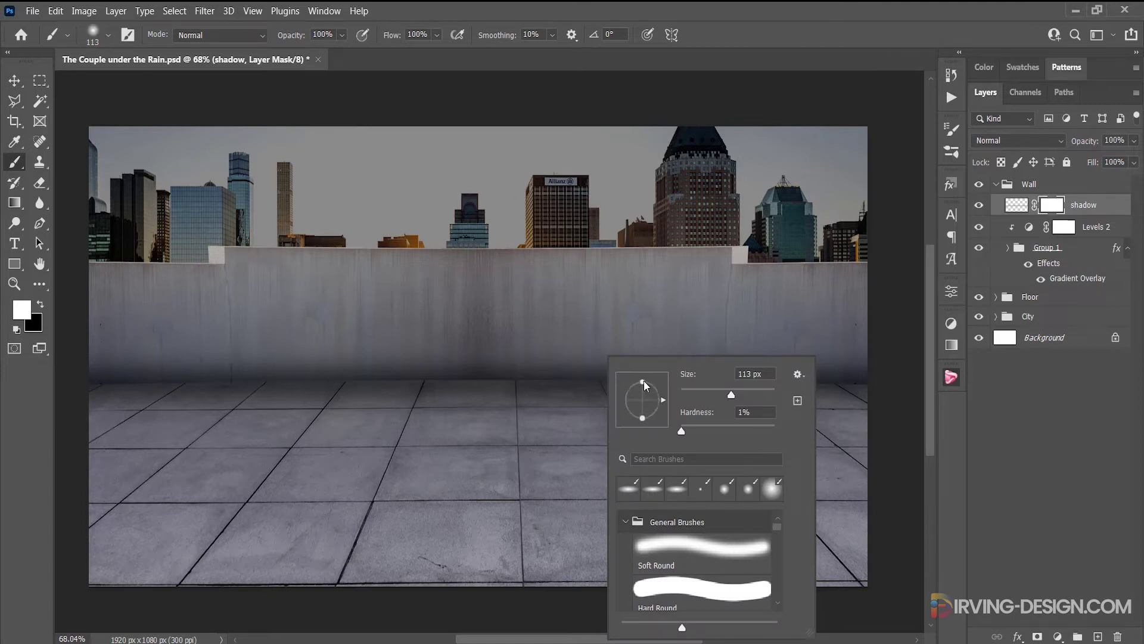
pyautogui.click(682, 59)
pyautogui.click(342, 35)
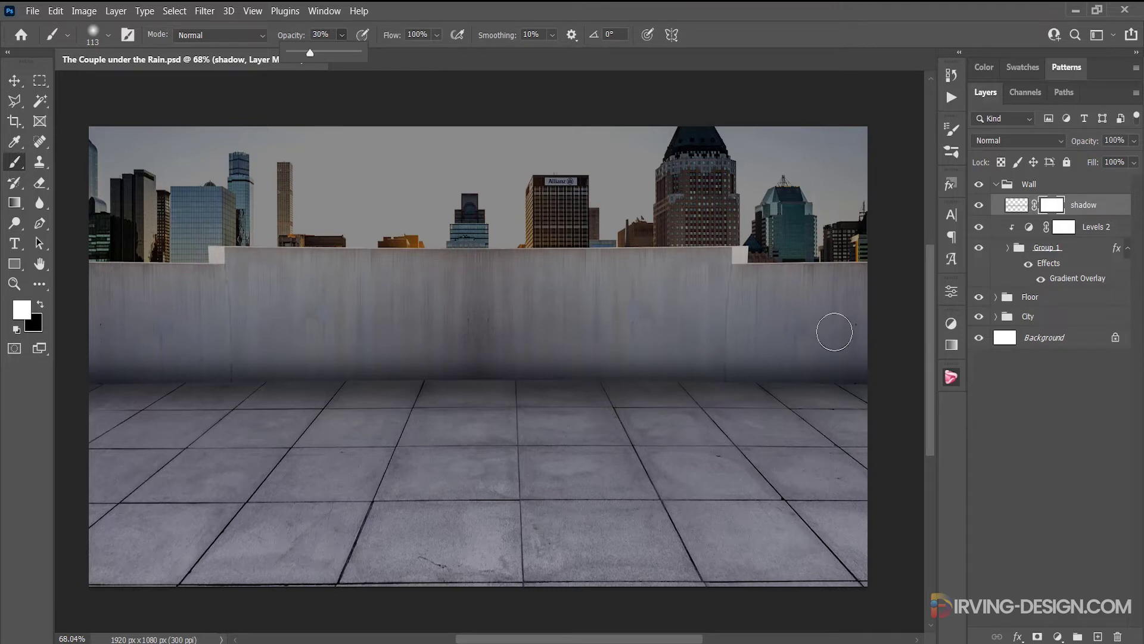
pyautogui.click(40, 305)
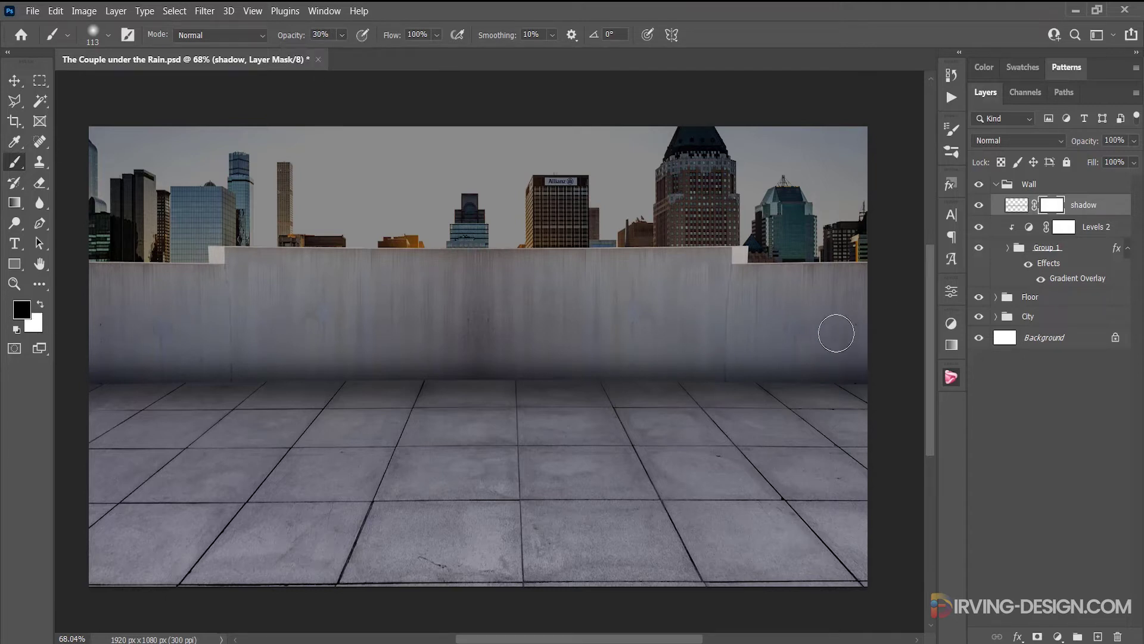
# - Brush the mask along the wall's base and floor edge to fade the shadow unevenly
pyautogui.moveTo(867, 346)
pyautogui.mouseDown()
pyautogui.moveTo(110, 359)
pyautogui.moveTo(851, 357)
pyautogui.mouseUp()
pyautogui.moveTo(877, 409); pyautogui.dragTo(76, 417)
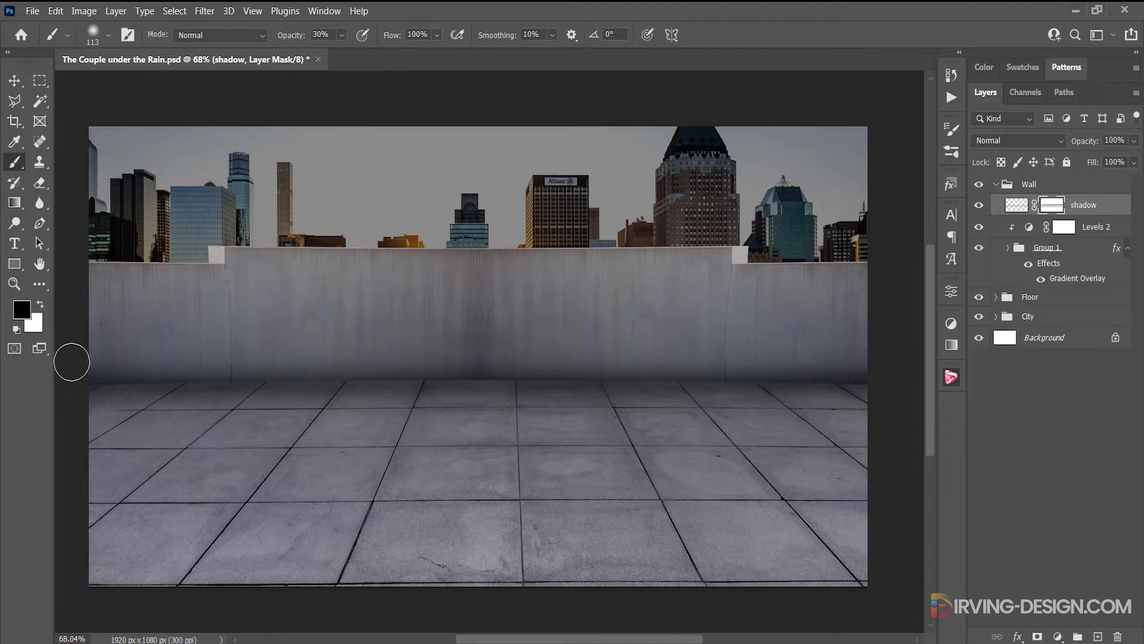
pyautogui.moveTo(72, 360)
pyautogui.mouseDown()
pyautogui.moveTo(360, 347)
pyautogui.moveTo(874, 353)
pyautogui.mouseUp()
pyautogui.moveTo(885, 407)
pyautogui.mouseDown()
pyautogui.moveTo(845, 355)
pyautogui.moveTo(810, 422)
pyautogui.moveTo(566, 436)
pyautogui.mouseUp()
pyautogui.click(996, 184)
# - Drag the 'couple with umbrella' file from the Assets folder into the composite
pyautogui.press('v')
pyautogui.hotkey('ctrl', '0')
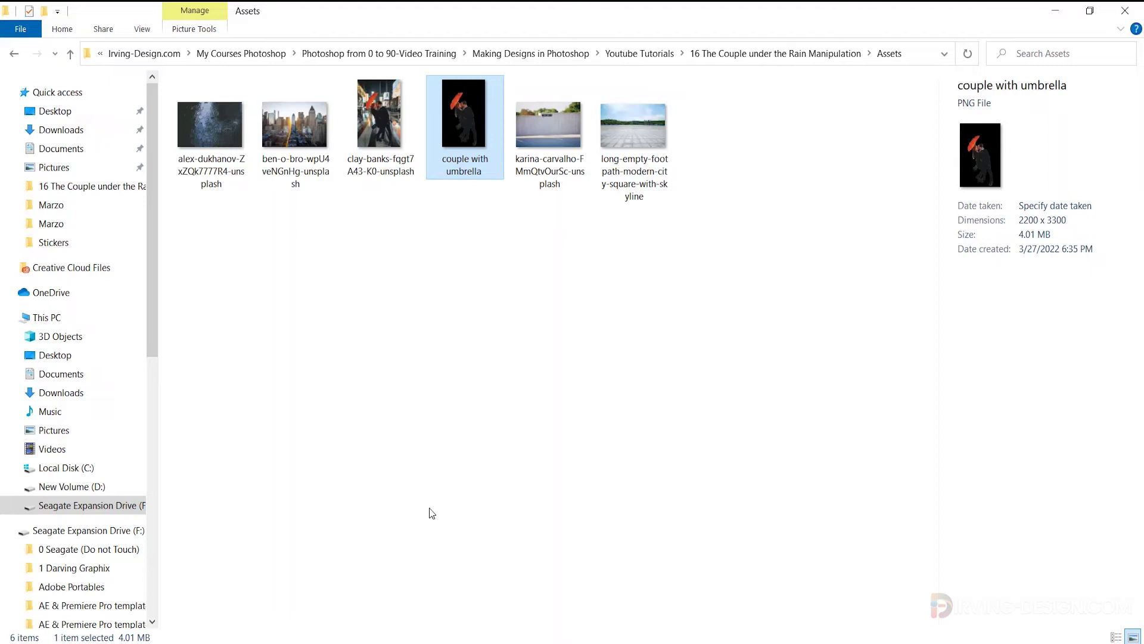
pyautogui.click(462, 235)
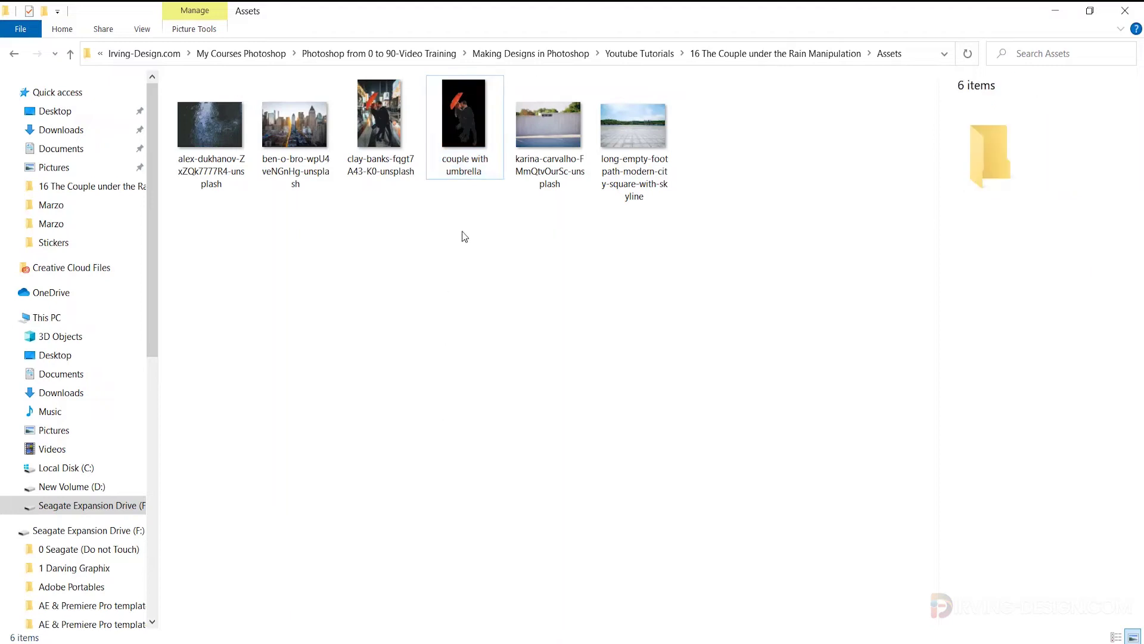
pyautogui.click(462, 120)
pyautogui.moveTo(465, 120); pyautogui.dragTo(668, 426)
# - Place the couple right of centre on the rooftop and group it as Couple
pyautogui.moveTo(507, 364); pyautogui.dragTo(699, 341)
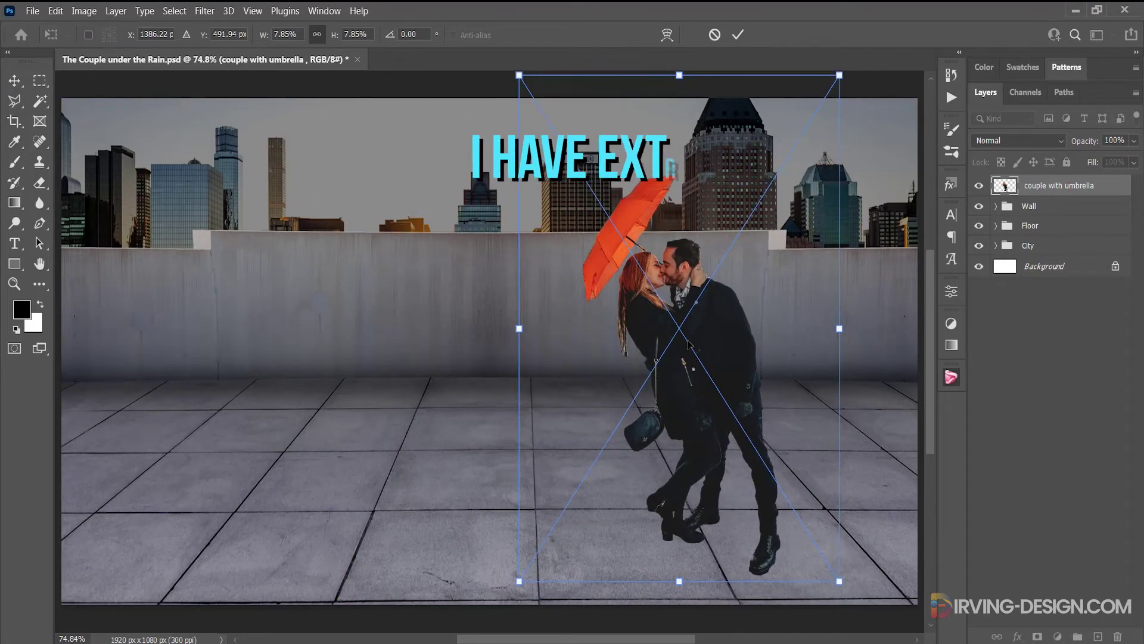
pyautogui.click(738, 35)
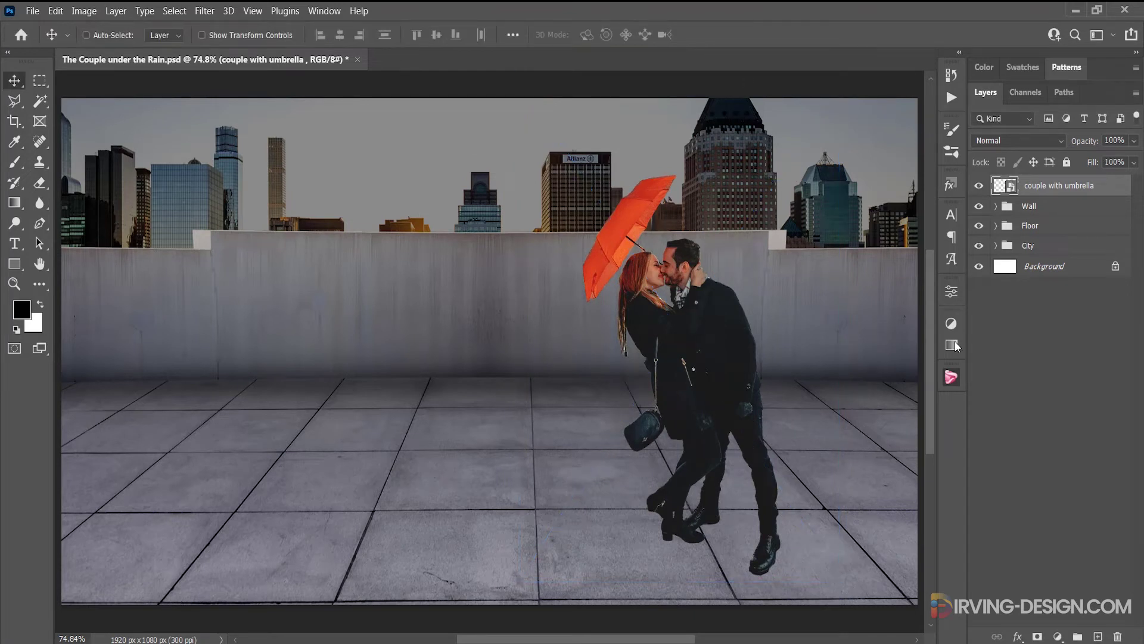
pyautogui.moveTo(1070, 187); pyautogui.dragTo(1078, 636)
pyautogui.doubleClick(1040, 186)
pyautogui.write('Couple')
pyautogui.press('Return')
# - Add an empty layer named Shadows beneath the couple with umbrella layer
pyautogui.click(1048, 208)
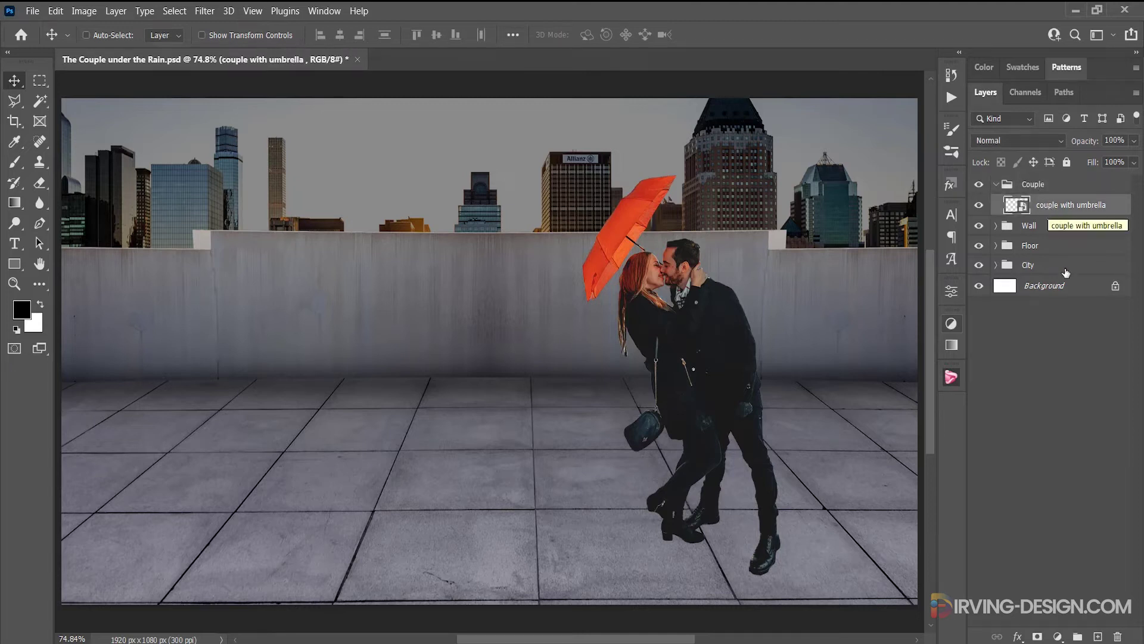
pyautogui.click(1098, 635)
pyautogui.moveTo(1078, 208); pyautogui.dragTo(1056, 226)
pyautogui.doubleClick(1055, 227)
pyautogui.write('Sha')
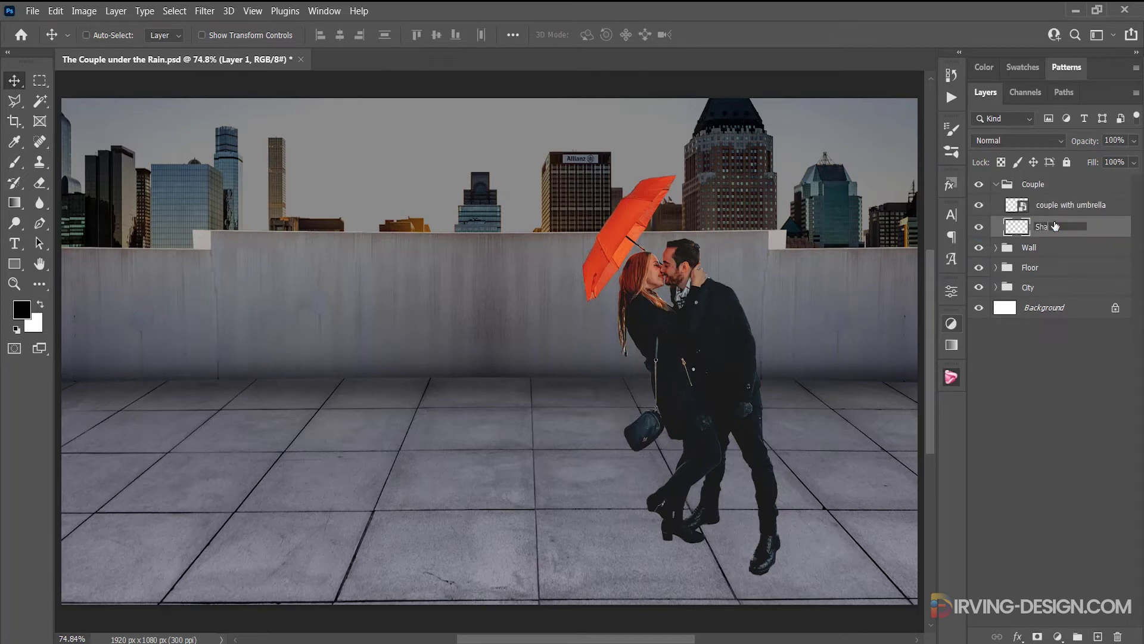
pyautogui.write('dows')
pyautogui.press('Return')
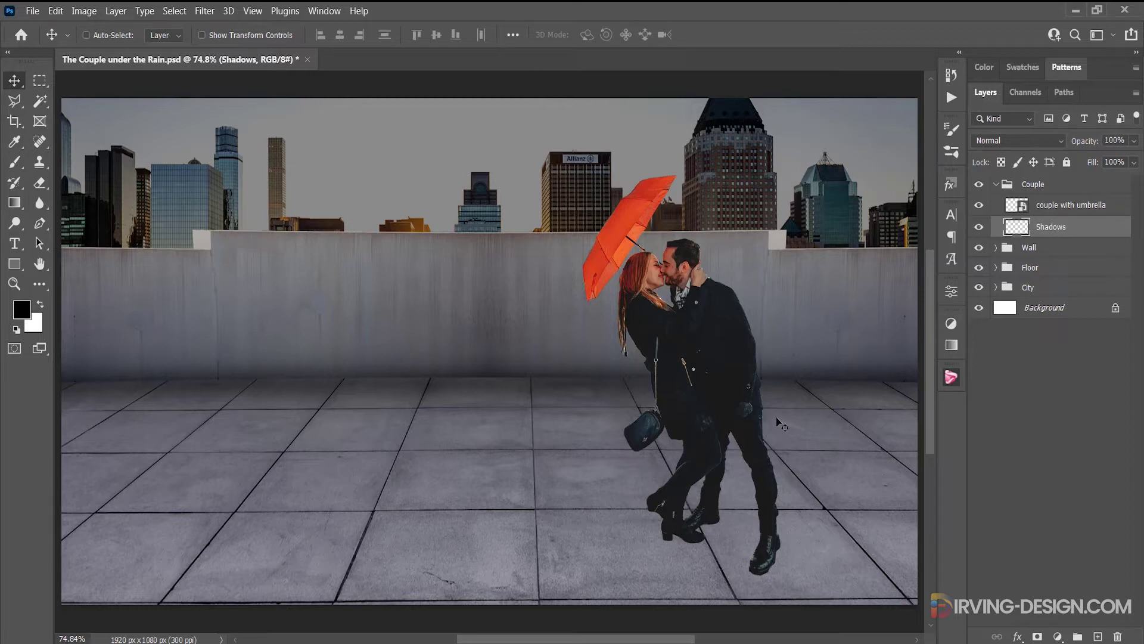
# - Set a 62 px black brush at 17% opacity and paint a soft shadow under the left boot
pyautogui.click(14, 162)
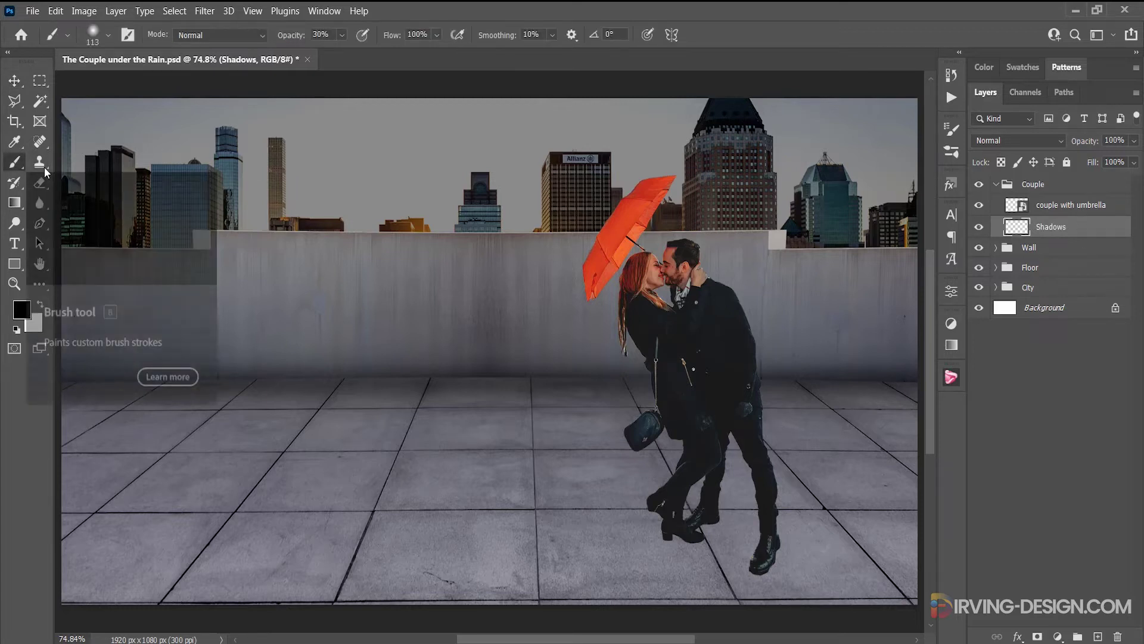
pyautogui.scroll(3, 703, 520)
pyautogui.scroll(5, 707, 520)
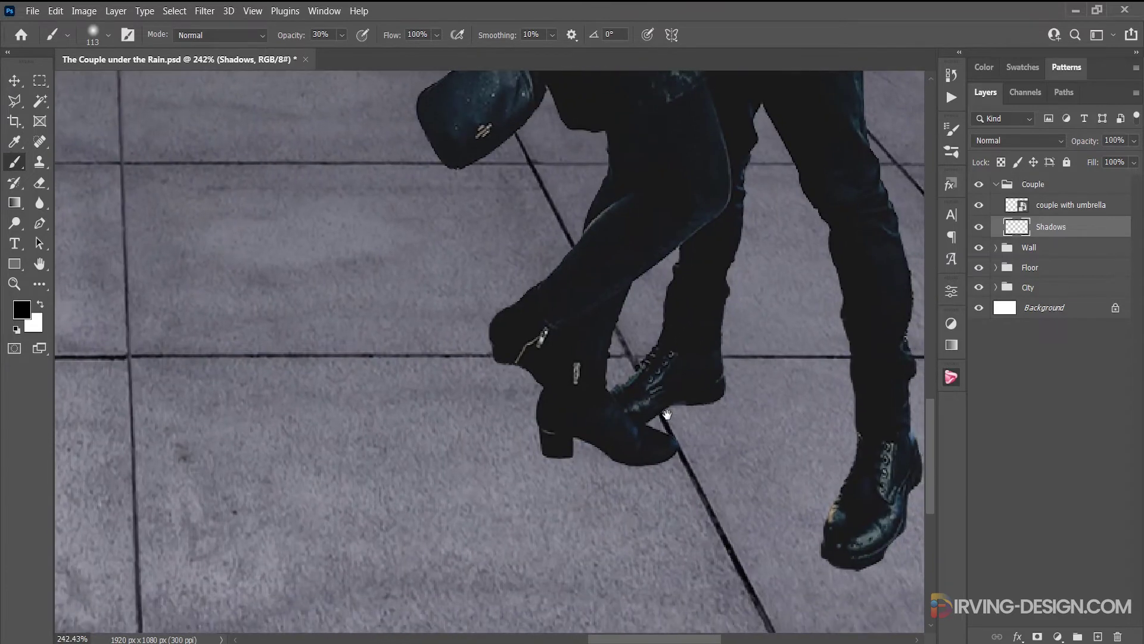
pyautogui.click(342, 36)
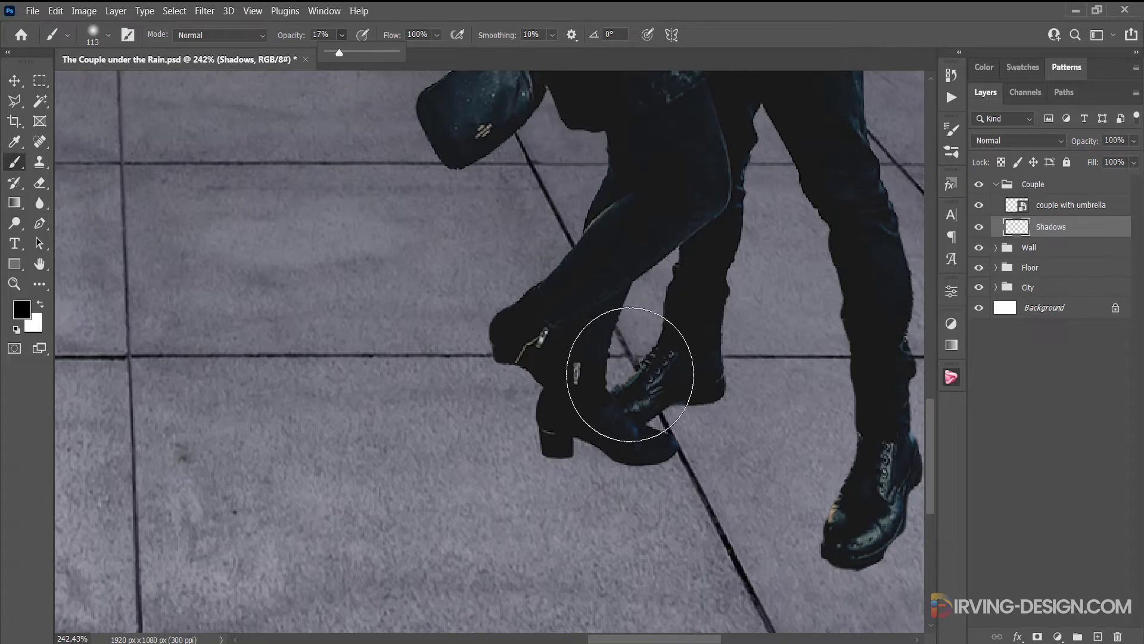
pyautogui.rightClick(635, 371)
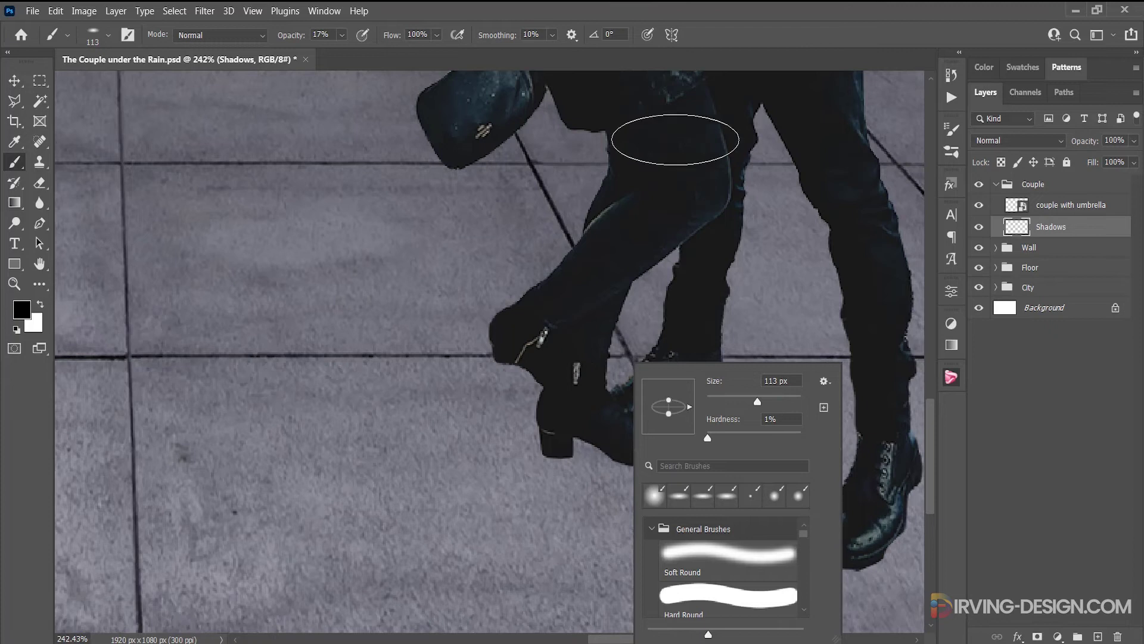
pyautogui.click(619, 381)
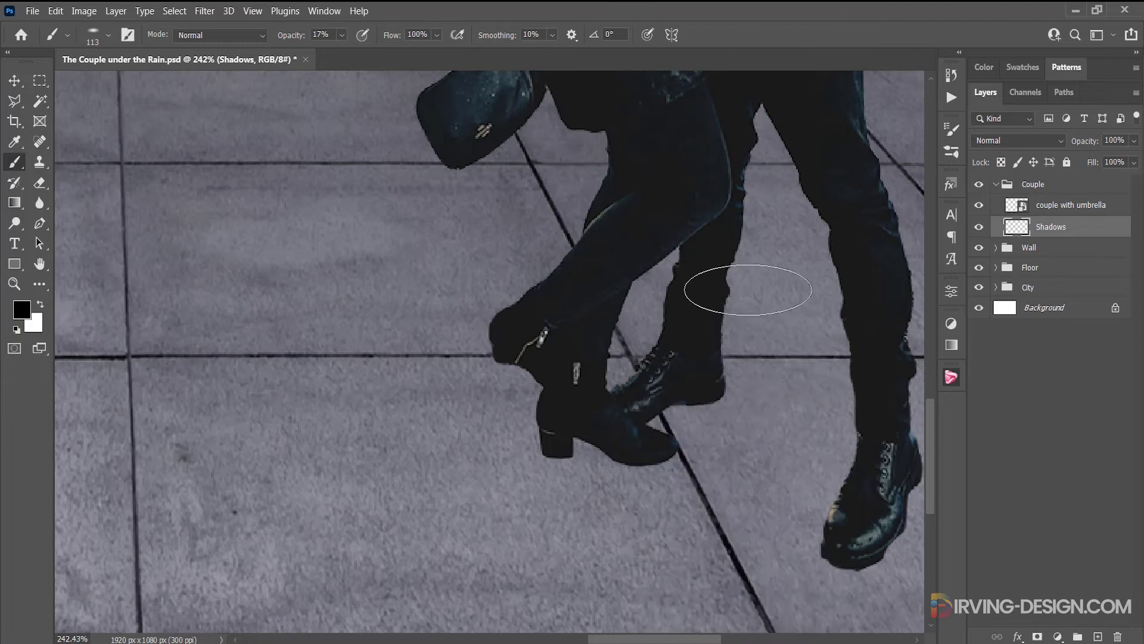
pyautogui.scroll(3, 600, 411)
pyautogui.keyDown('alt'); pyautogui.rightClick(597, 417); pyautogui.keyUp('alt')
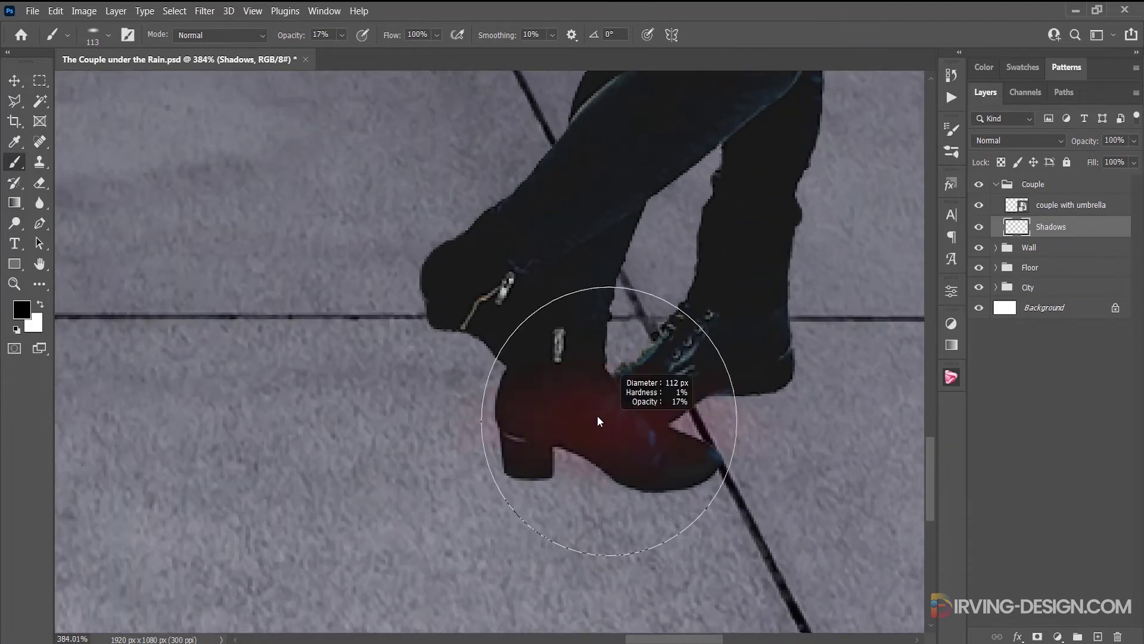
pyautogui.keyDown('alt'); pyautogui.rightClick(556, 420); pyautogui.keyUp('alt')
pyautogui.moveTo(565, 421); pyautogui.dragTo(540, 411)
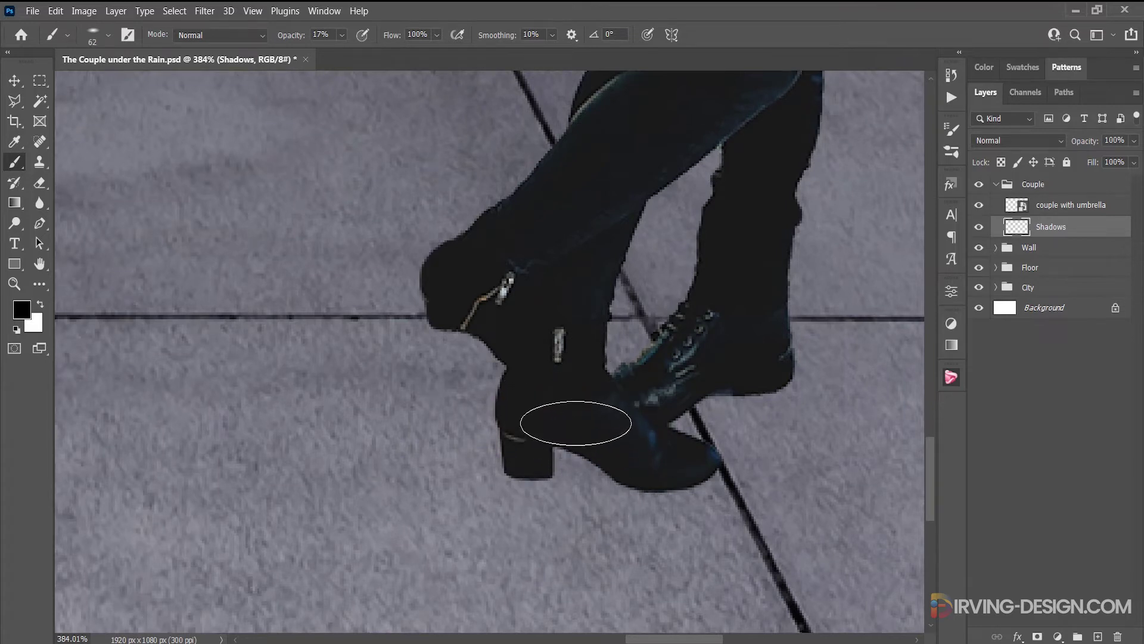
pyautogui.moveTo(580, 430)
pyautogui.mouseDown()
pyautogui.moveTo(592, 454)
pyautogui.moveTo(556, 452)
pyautogui.moveTo(667, 464)
pyautogui.moveTo(560, 465)
pyautogui.moveTo(667, 463)
pyautogui.mouseUp()
# - Paint a soft contact shadow under the right boot
pyautogui.rightClick(609, 402)
pyautogui.press('Return')
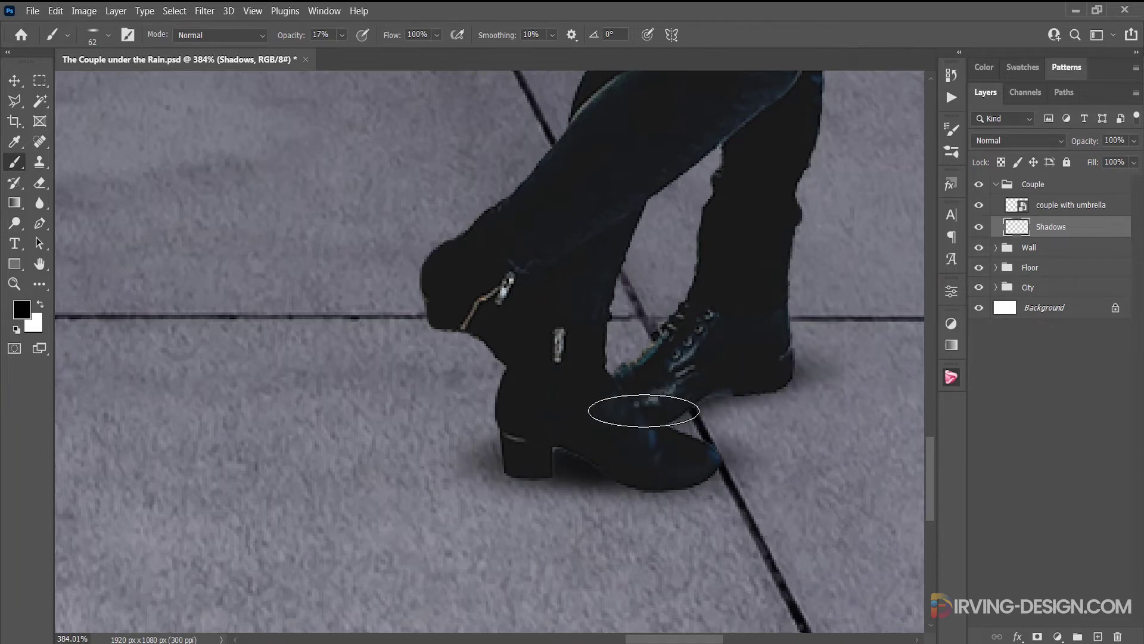
pyautogui.moveTo(675, 346)
pyautogui.mouseDown()
pyautogui.moveTo(546, 352)
pyautogui.moveTo(474, 244)
pyautogui.mouseUp()
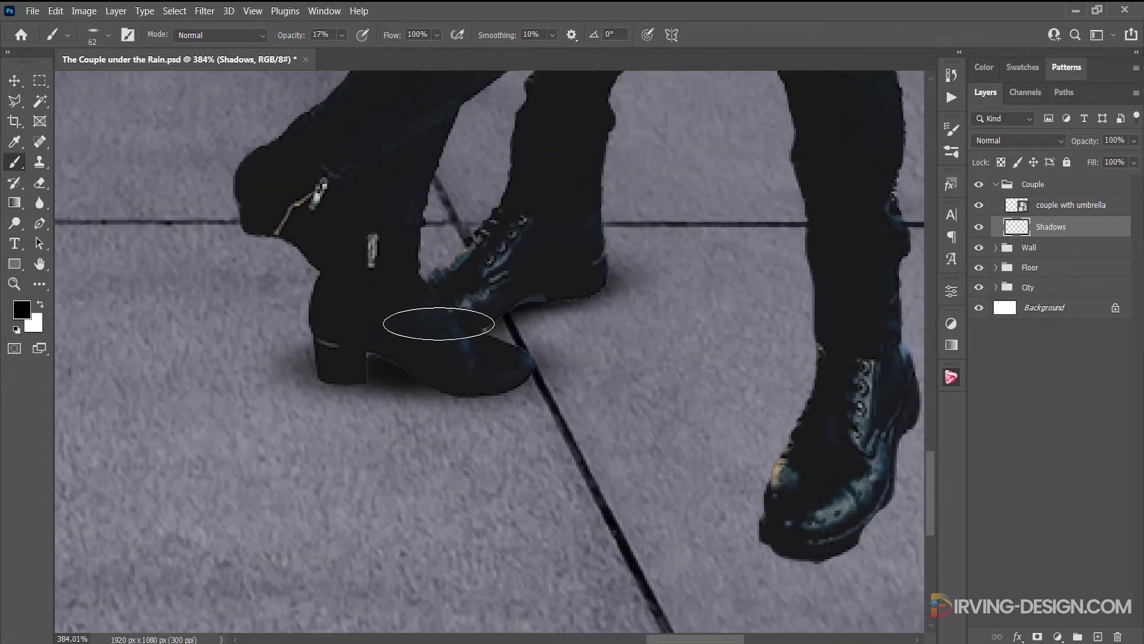
pyautogui.moveTo(828, 430); pyautogui.dragTo(510, 315)
pyautogui.moveTo(477, 411)
pyautogui.mouseDown()
pyautogui.moveTo(477, 424)
pyautogui.moveTo(490, 411)
pyautogui.moveTo(524, 426)
pyautogui.mouseUp()
# - Touch up the boot shadows with a 44 px eraser and resize the brush to 32 px
pyautogui.press('e')
pyautogui.rightClick(545, 363)
pyautogui.moveTo(695, 419); pyautogui.dragTo(678, 419)
pyautogui.press('Return')
pyautogui.press('b')
pyautogui.moveTo(465, 379); pyautogui.dragTo(509, 422)
pyautogui.scroll(-6, 509, 422)
pyautogui.scroll(4, 666, 513)
pyautogui.scroll(-5, 666, 513)
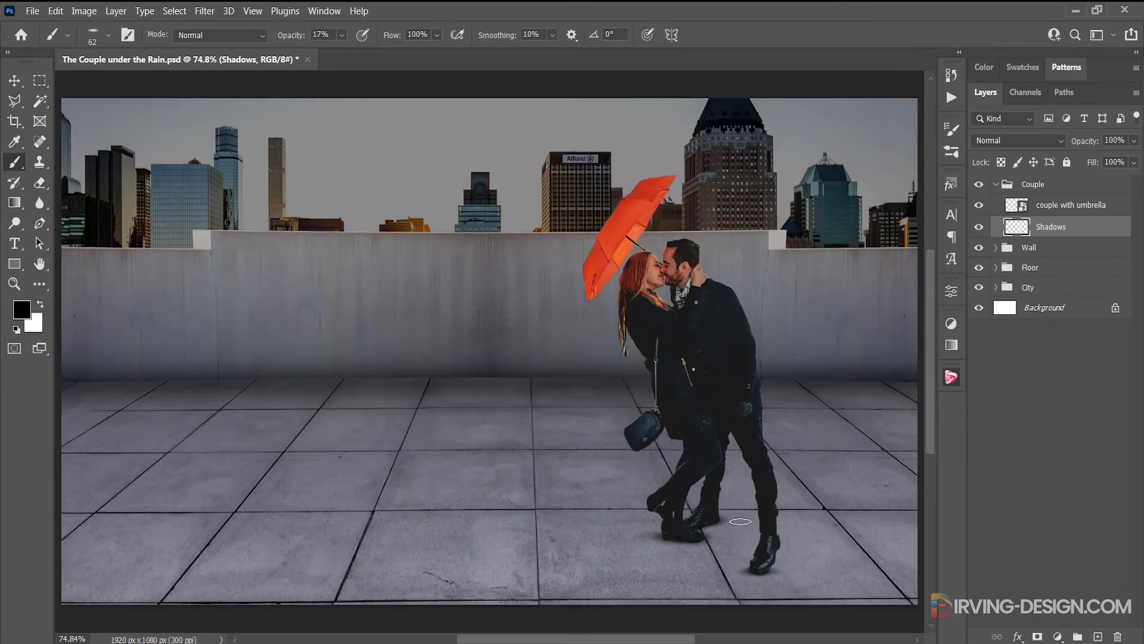
pyautogui.press('v')
pyautogui.click(1006, 206)
# - Open the couple layer's Layer Style and enable Inner Shadow
pyautogui.doubleClick(1000, 207)
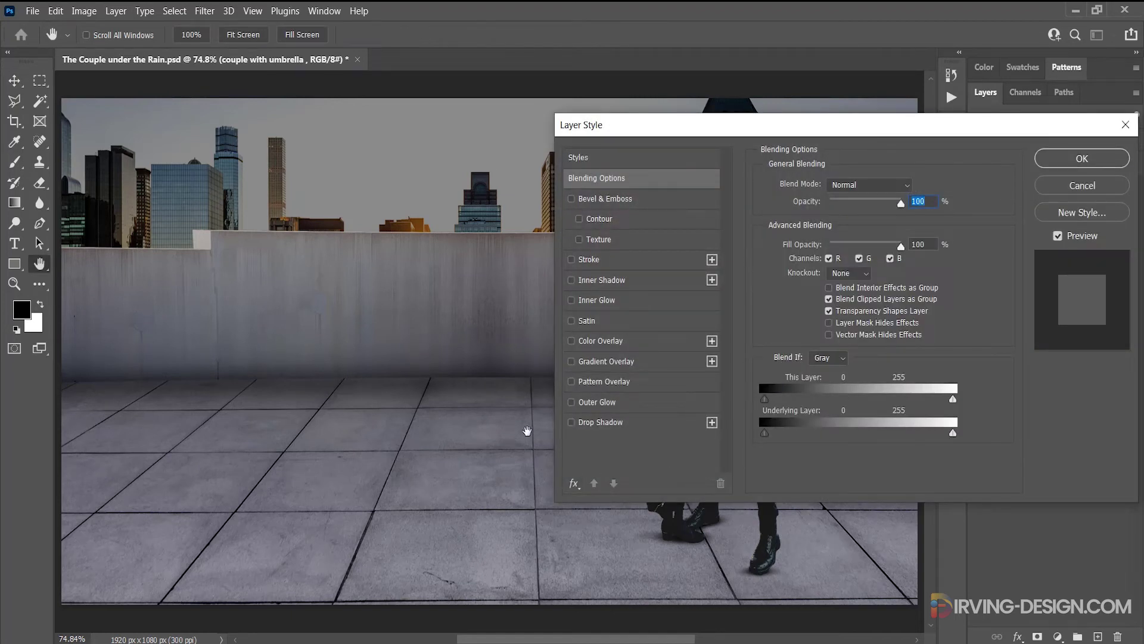
pyautogui.moveTo(524, 427); pyautogui.dragTo(377, 405)
pyautogui.moveTo(666, 132); pyautogui.dragTo(716, 153)
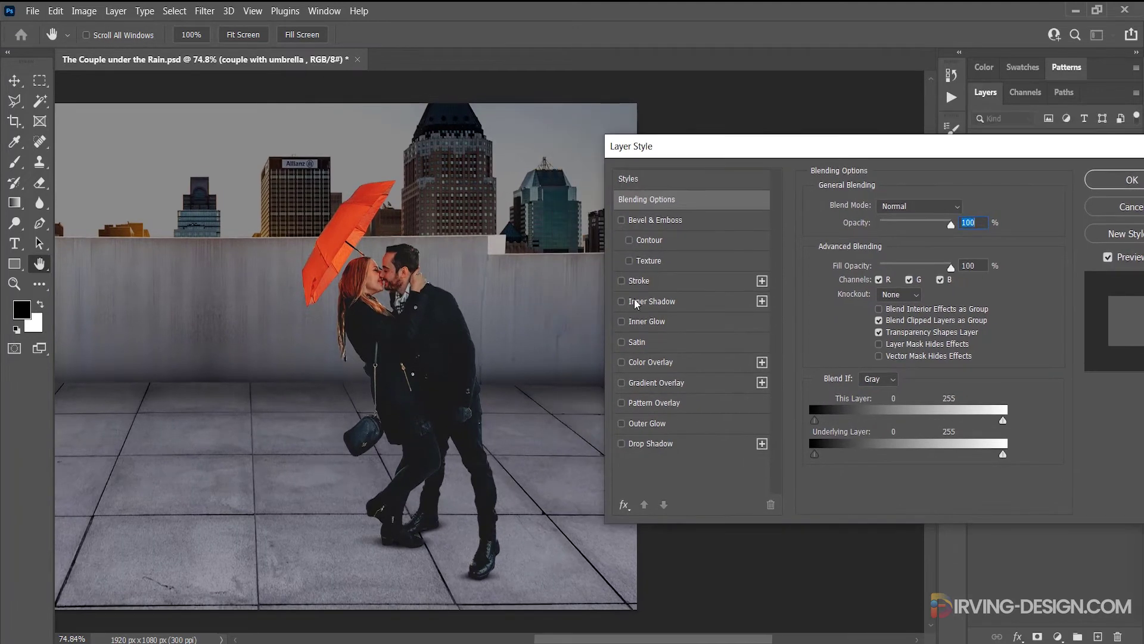
pyautogui.click(621, 302)
pyautogui.click(658, 303)
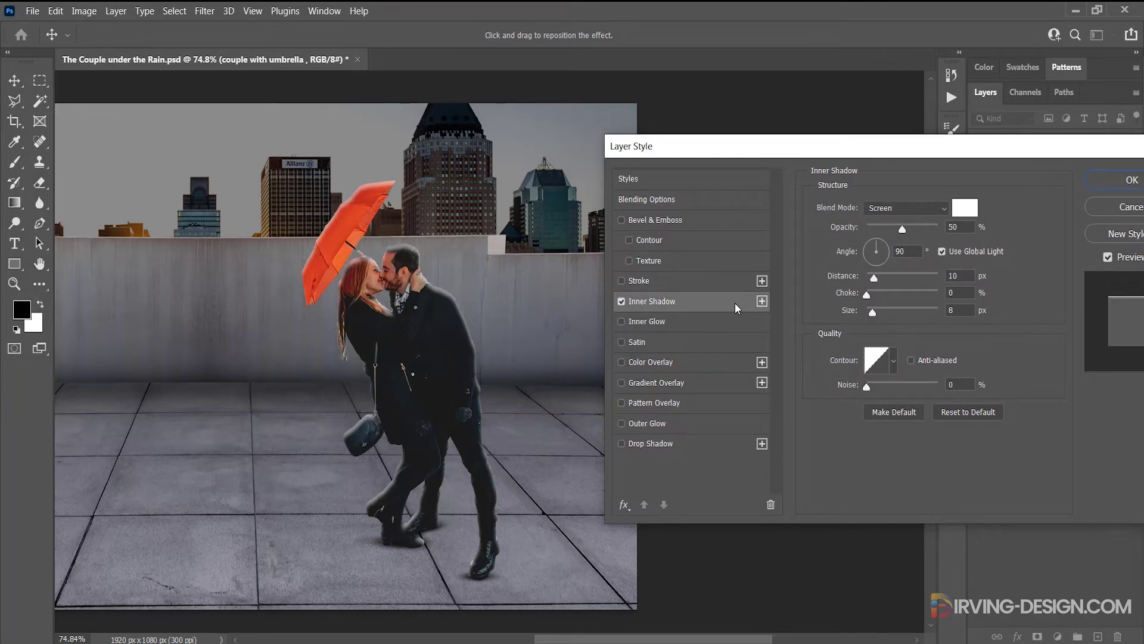
# - Set the inner shadow colour to yellow fff600
pyautogui.click(965, 207)
pyautogui.click(900, 219)
pyautogui.click(855, 161)
pyautogui.moveTo(854, 161); pyautogui.dragTo(861, 143)
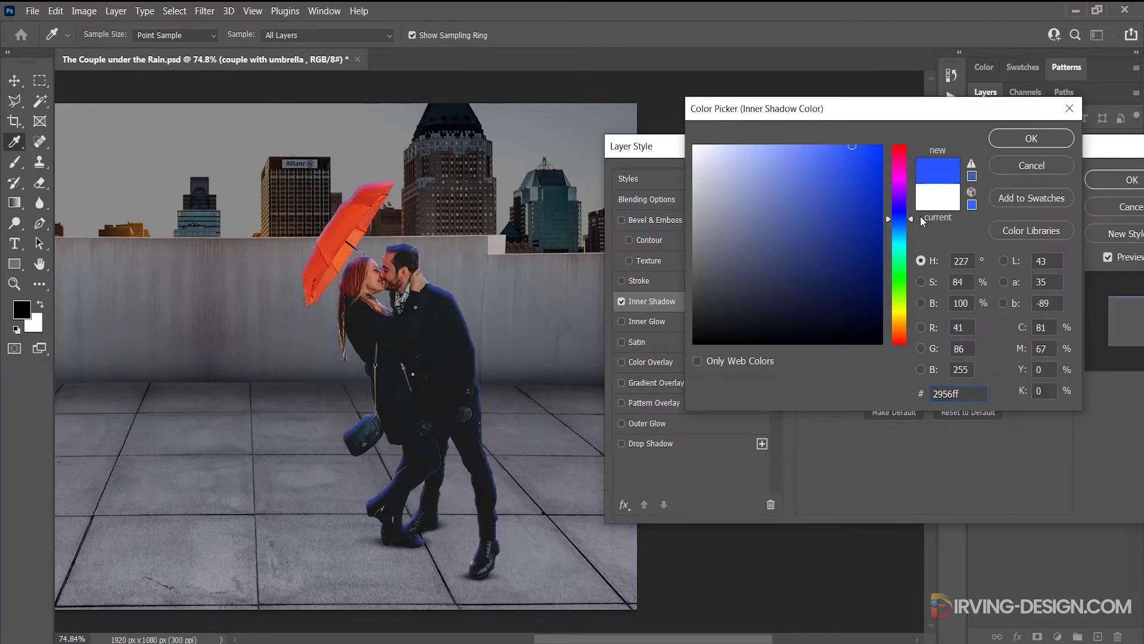
pyautogui.moveTo(917, 217); pyautogui.dragTo(900, 309)
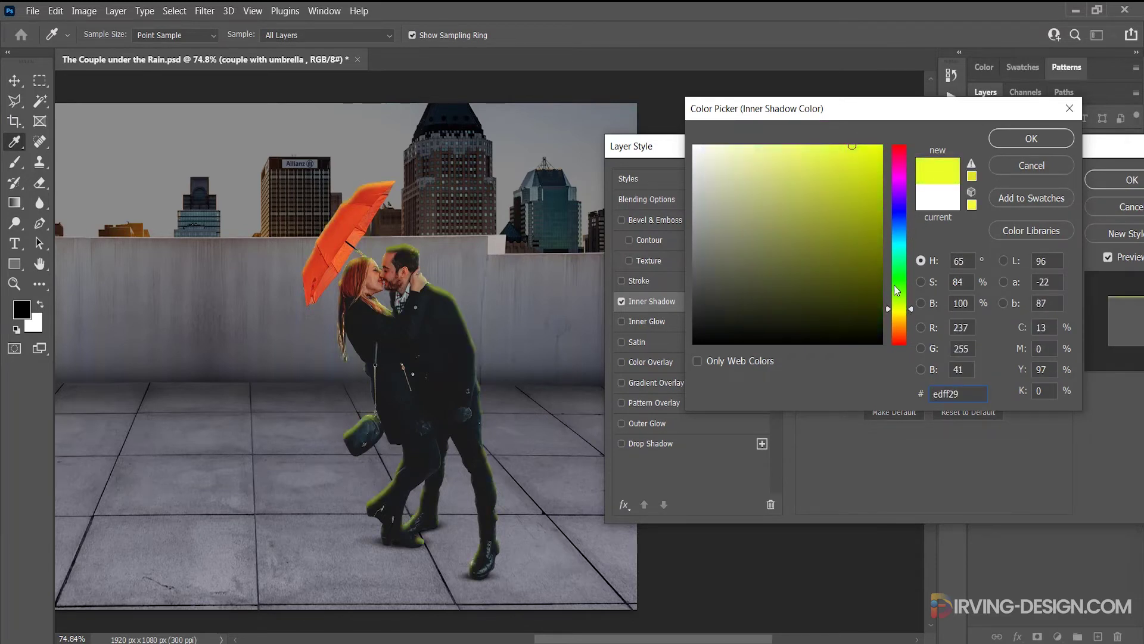
pyautogui.click(909, 312)
pyautogui.moveTo(867, 177); pyautogui.dragTo(884, 134)
pyautogui.click(1011, 143)
# - Set the inner shadow to Linear Dodge (Add), angle 33, distance 2, size 7, opacity 56%
pyautogui.click(940, 211)
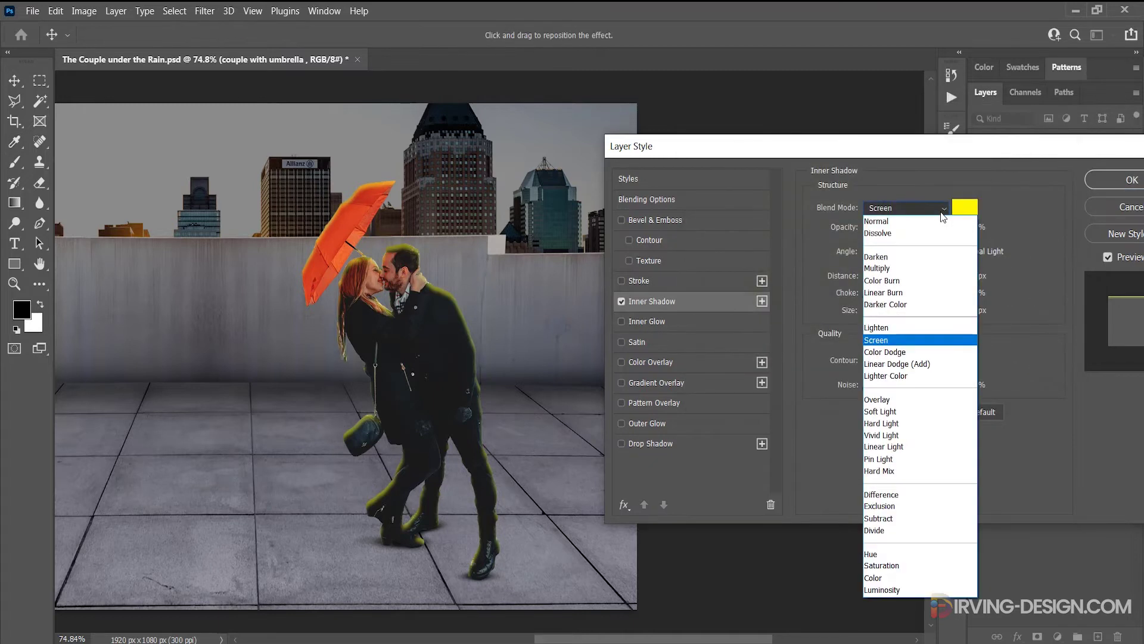
pyautogui.click(903, 362)
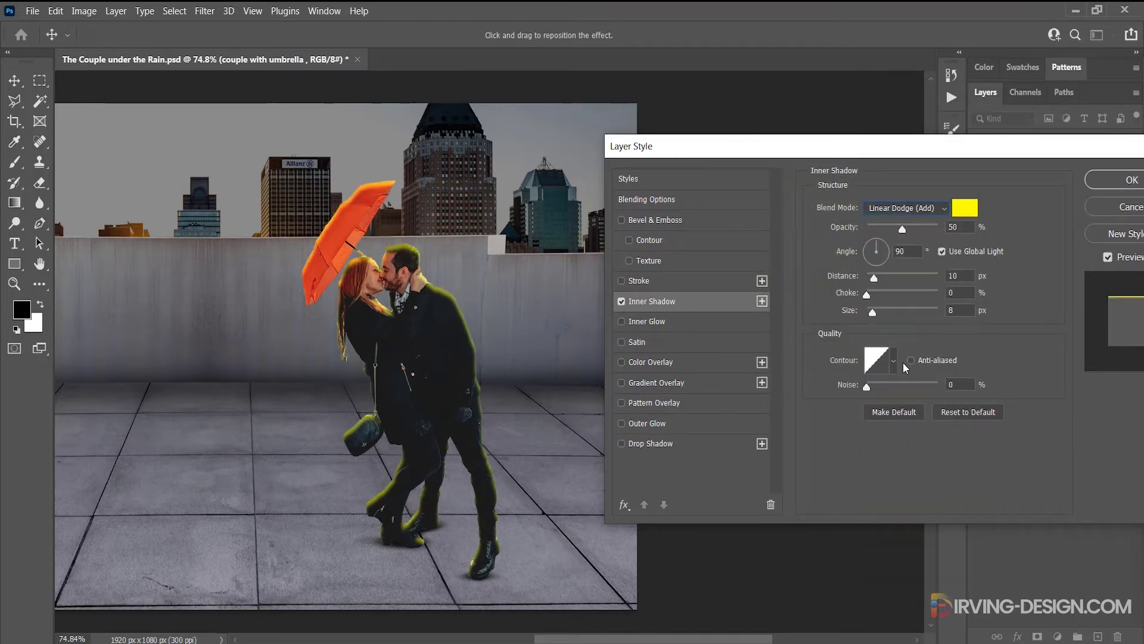
pyautogui.click(883, 247)
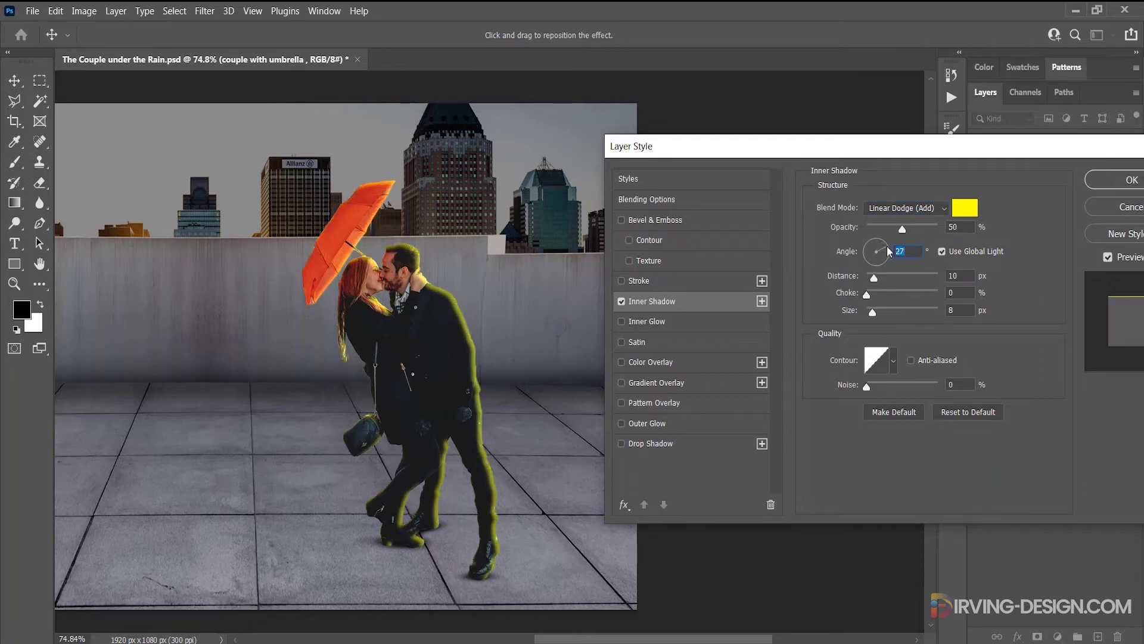
pyautogui.press('Up')
pyautogui.press('Up')
pyautogui.press('Up')
pyautogui.press('Up')
pyautogui.press('Up')
pyautogui.press('Up')
pyautogui.moveTo(878, 277); pyautogui.dragTo(871, 312)
pyautogui.click(871, 312)
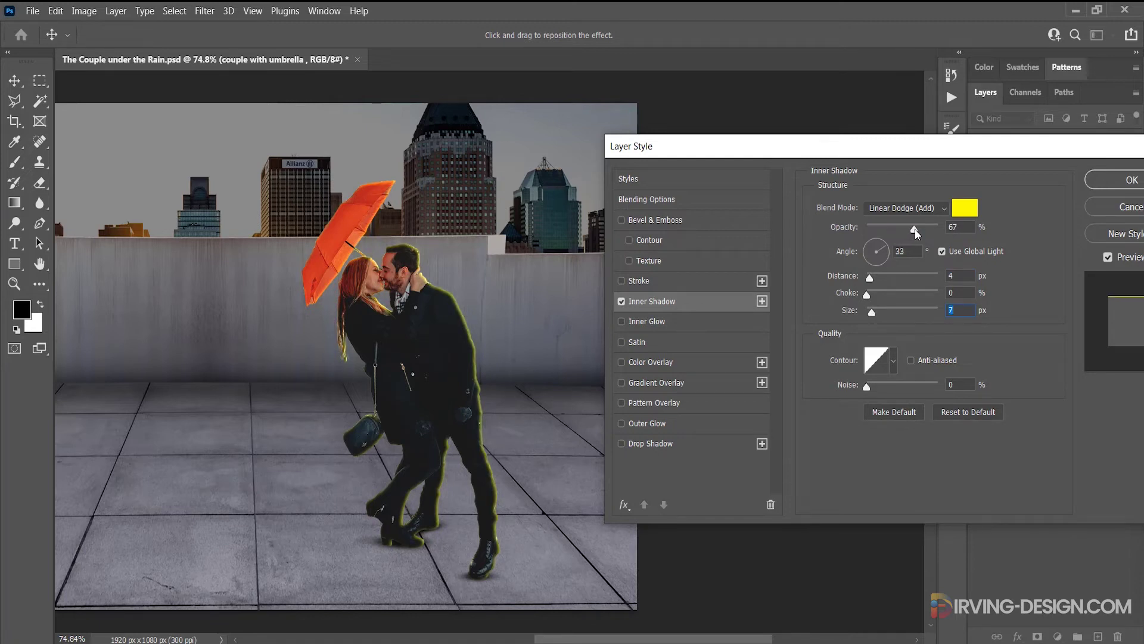
pyautogui.click(914, 229)
pyautogui.moveTo(918, 230); pyautogui.dragTo(907, 231)
pyautogui.write('2')
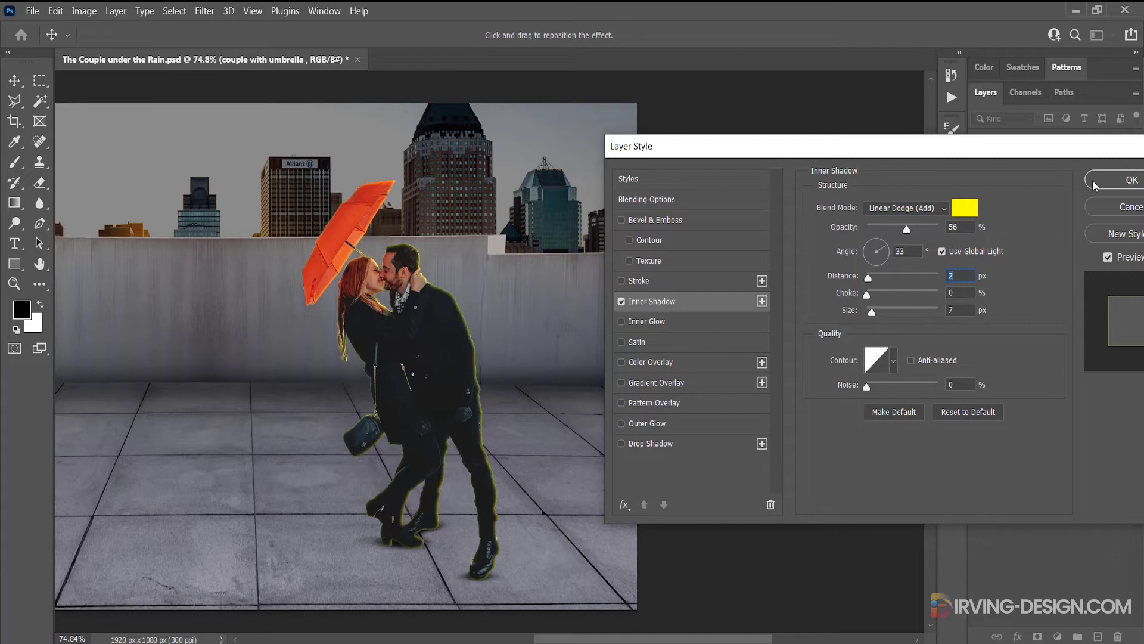
pyautogui.click(1094, 182)
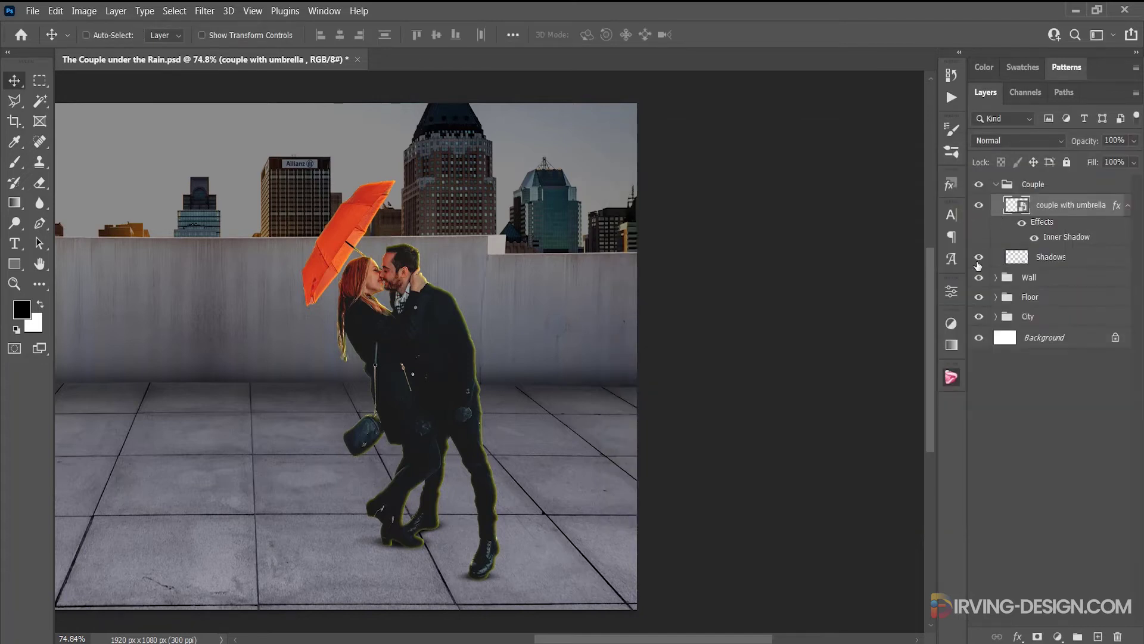
# - Clip a Levels adjustment to the couple with input levels about 32 / 1.13 / 216
pyautogui.click(951, 325)
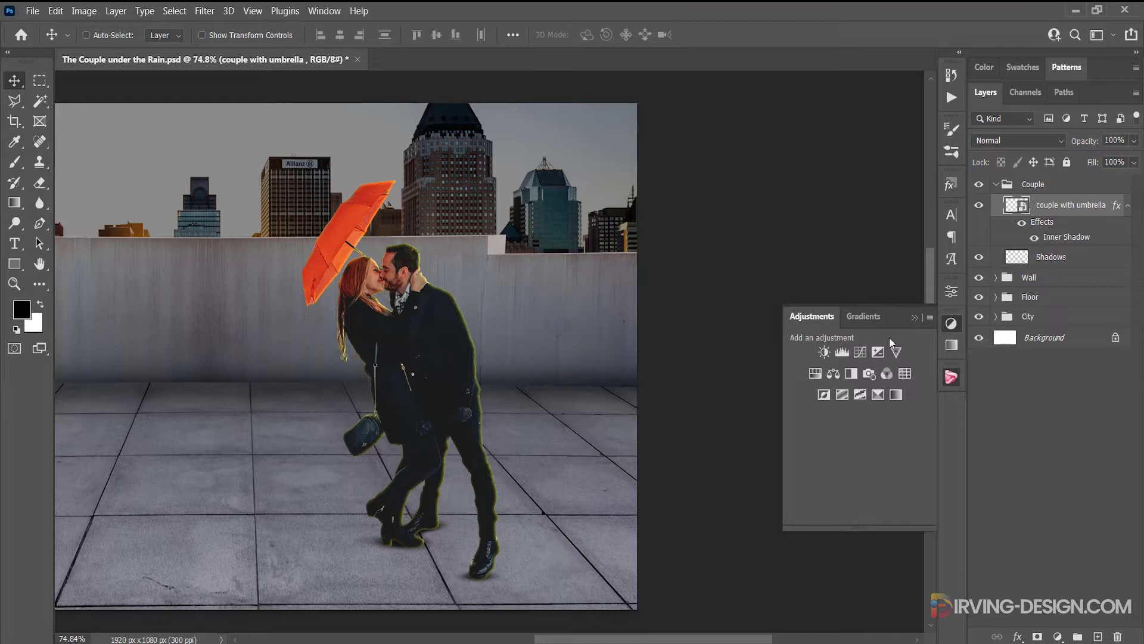
pyautogui.click(842, 352)
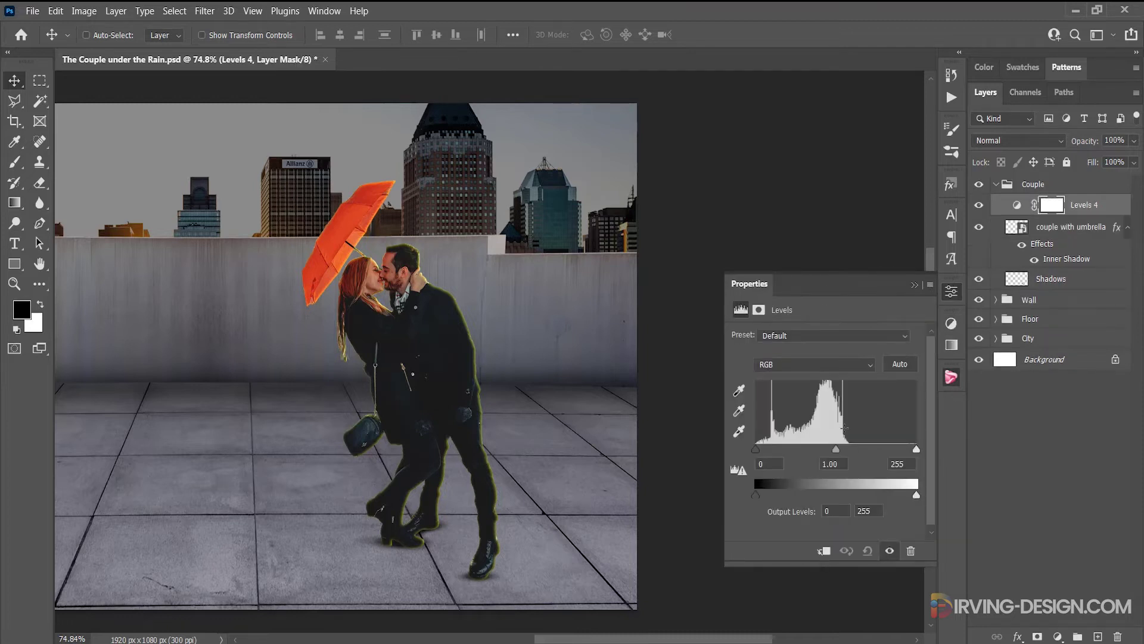
pyautogui.click(825, 550)
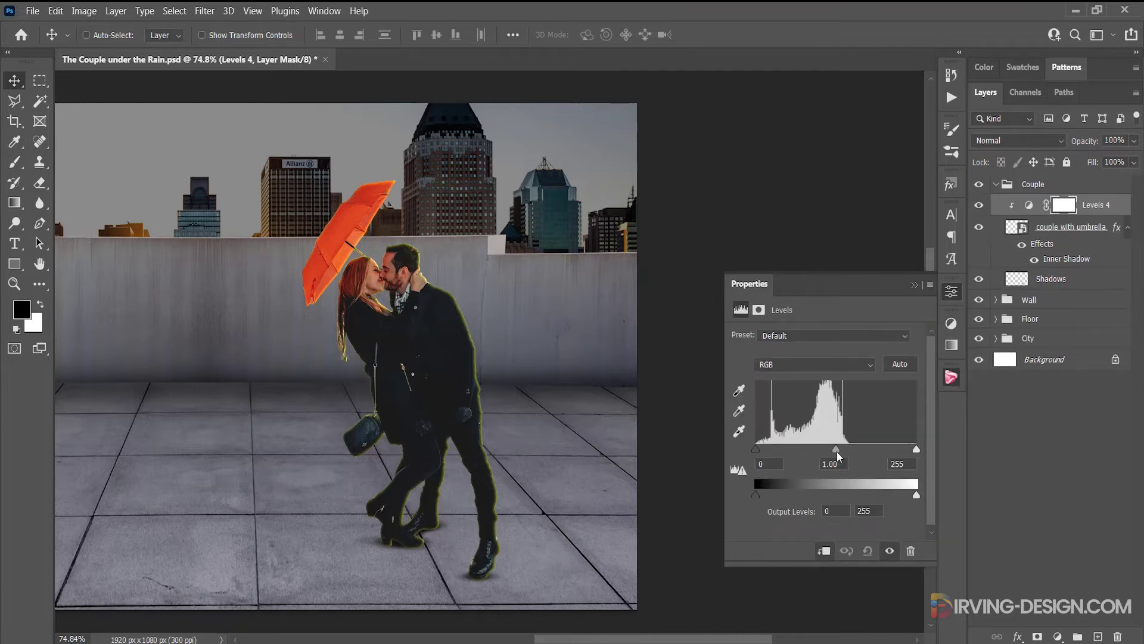
pyautogui.moveTo(837, 450); pyautogui.dragTo(836, 450)
pyautogui.moveTo(758, 447); pyautogui.dragTo(767, 447)
pyautogui.moveTo(916, 450); pyautogui.dragTo(825, 447)
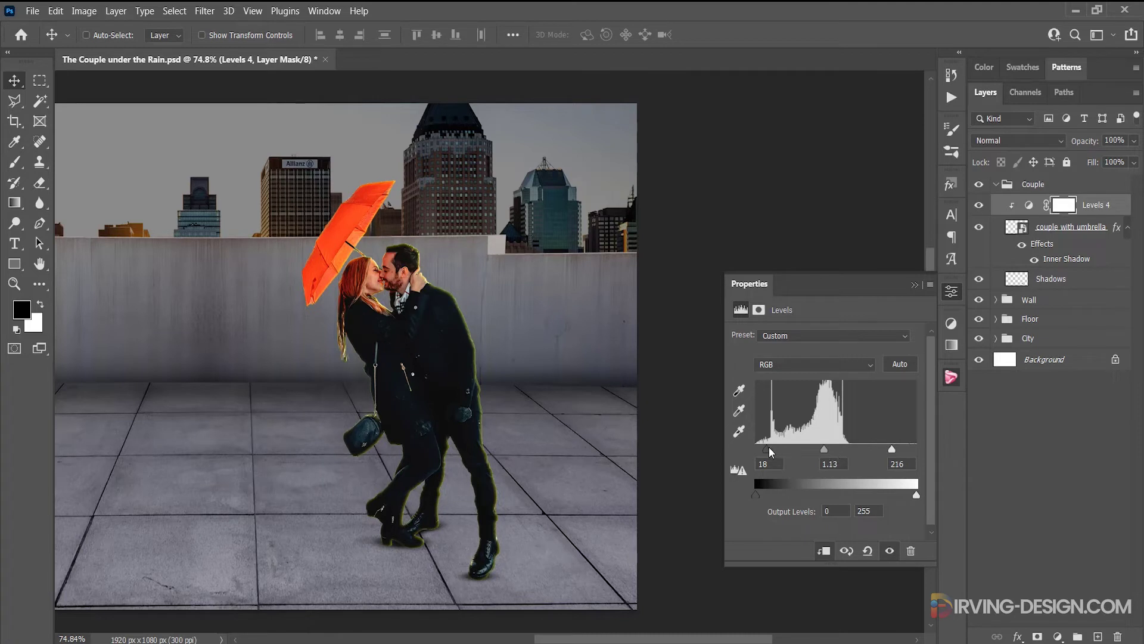
pyautogui.moveTo(769, 448); pyautogui.dragTo(775, 448)
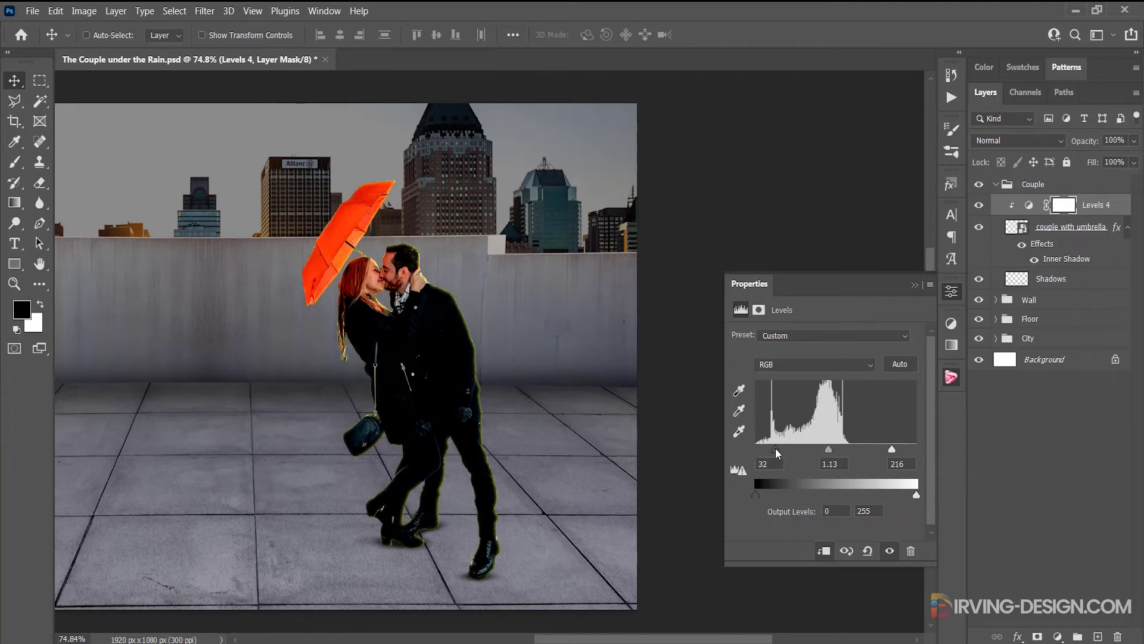
pyautogui.click(914, 285)
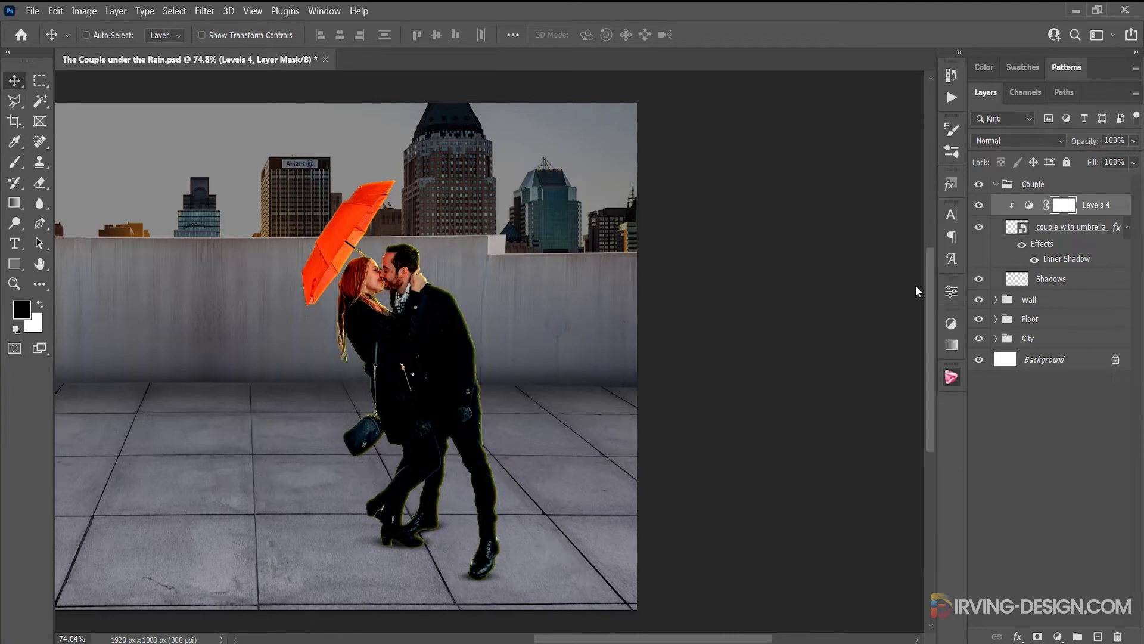
pyautogui.click(980, 205)
pyautogui.click(980, 205)
pyautogui.click(951, 323)
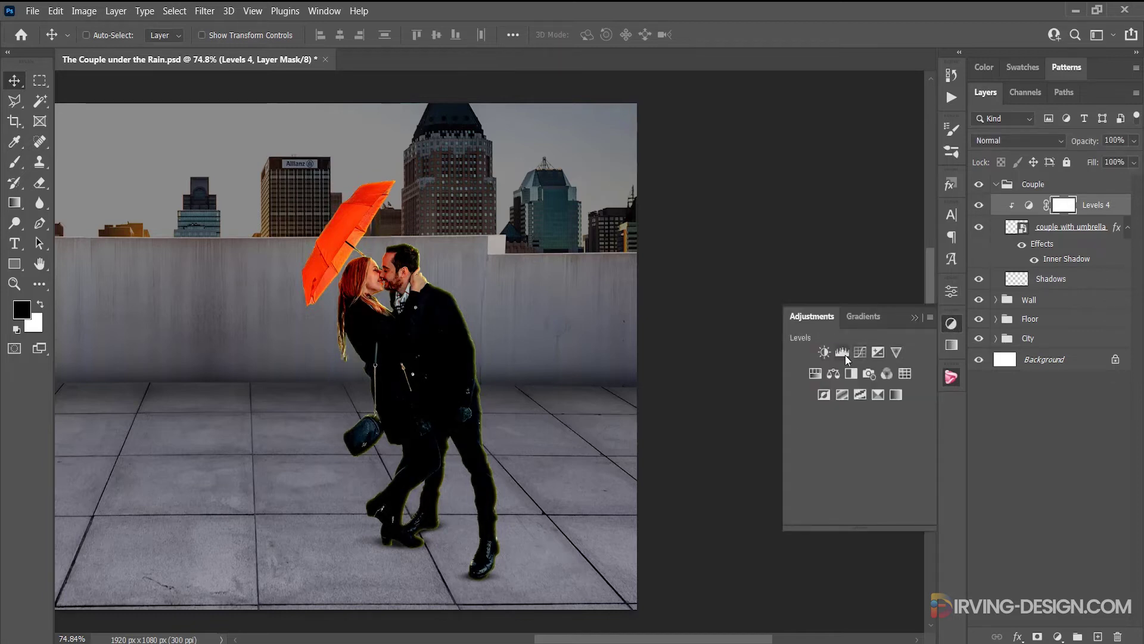
# - Clip a Color Balance adjustment to the couple with midtones Magenta/Green +28, then collapse the Couple group
pyautogui.click(833, 373)
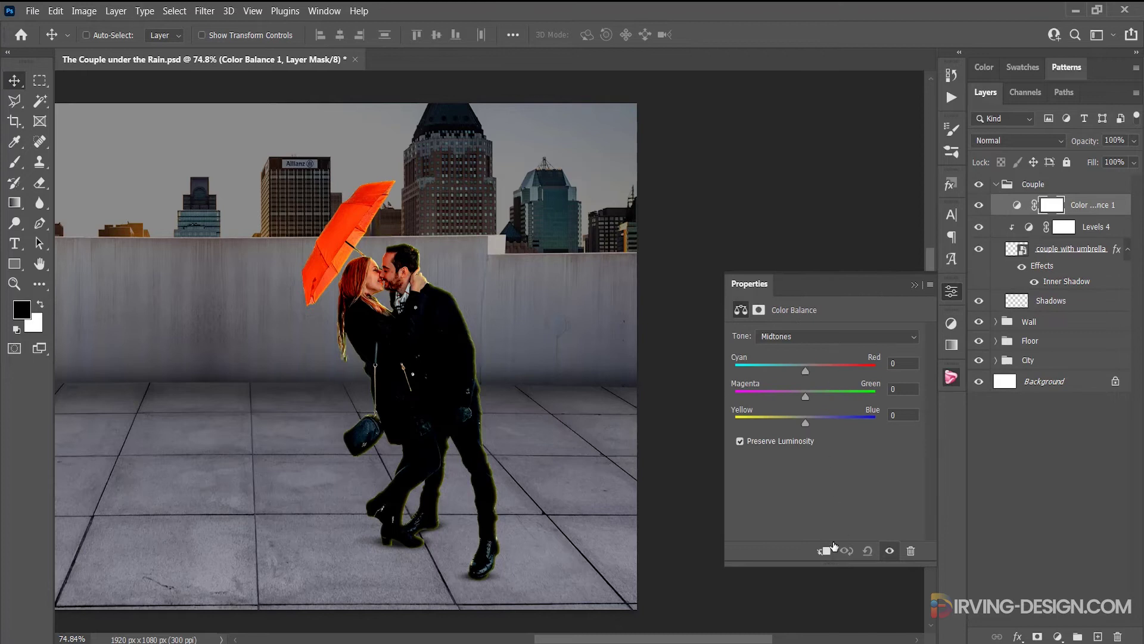
pyautogui.click(831, 550)
pyautogui.moveTo(810, 396); pyautogui.dragTo(794, 368)
pyautogui.click(917, 286)
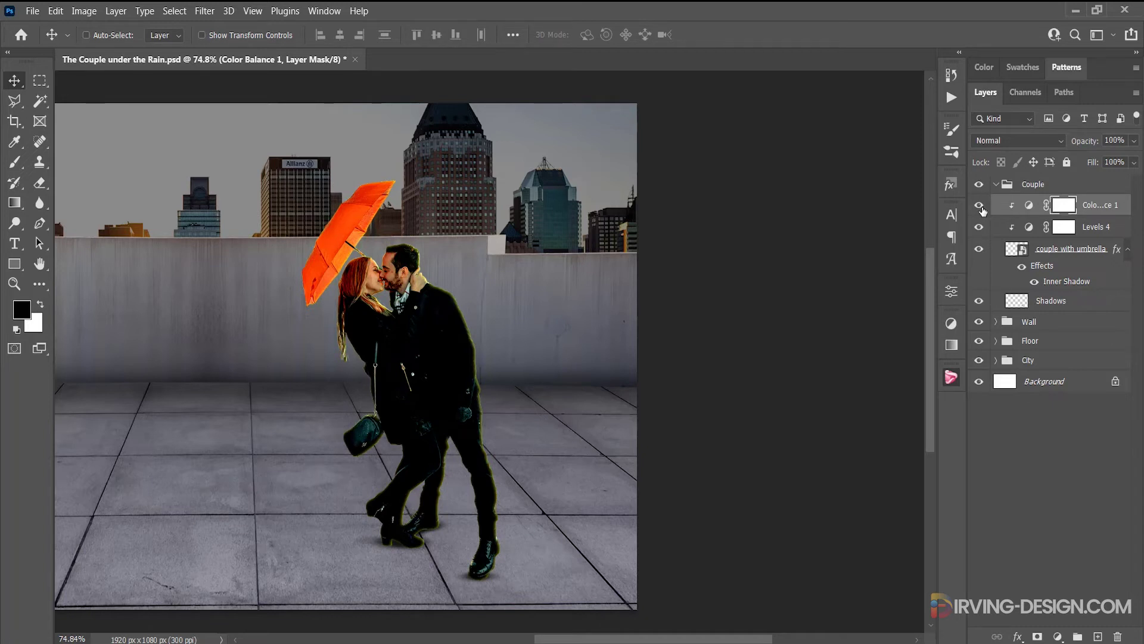
pyautogui.click(996, 185)
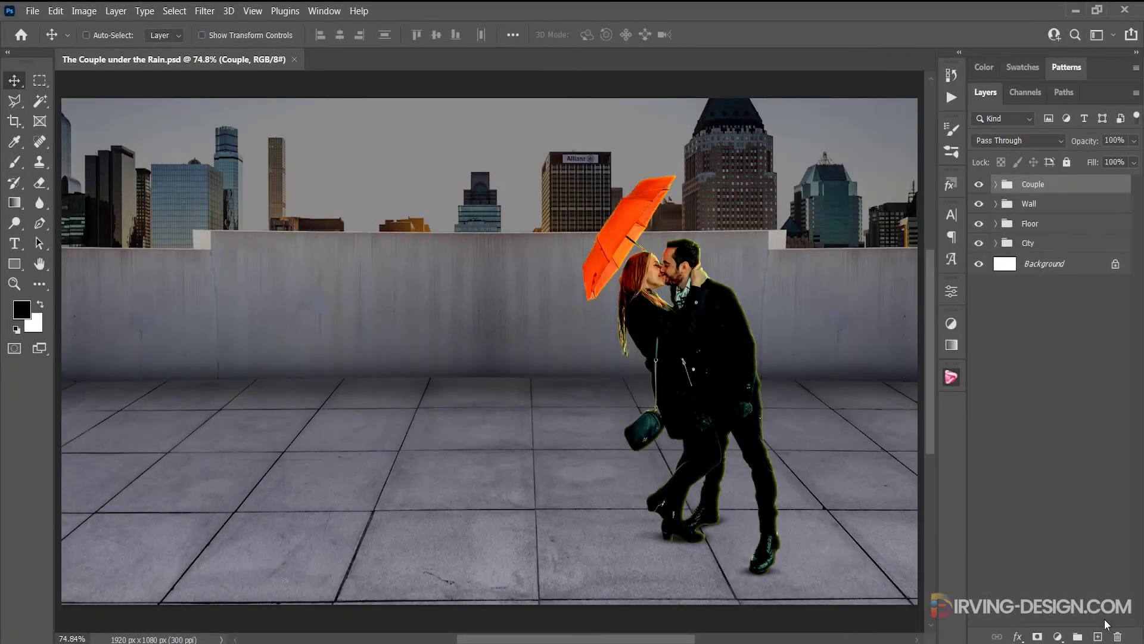
# - Add a new empty layer and open the 20 Rain PS Brushes set for the Brush tool
pyautogui.click(1098, 636)
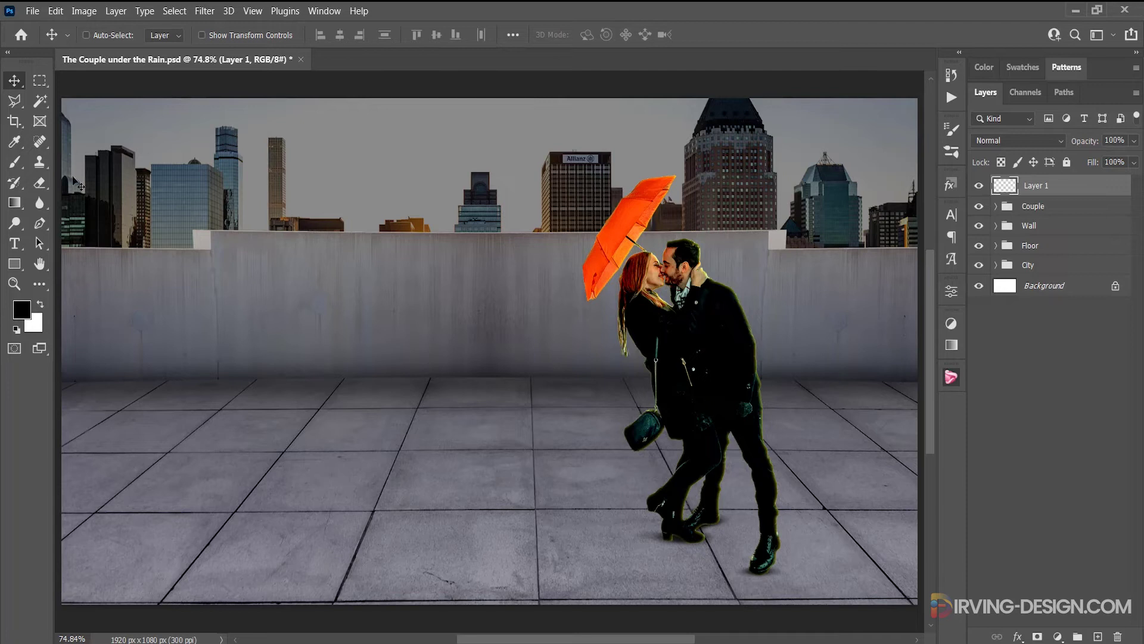
pyautogui.click(15, 162)
pyautogui.rightClick(430, 333)
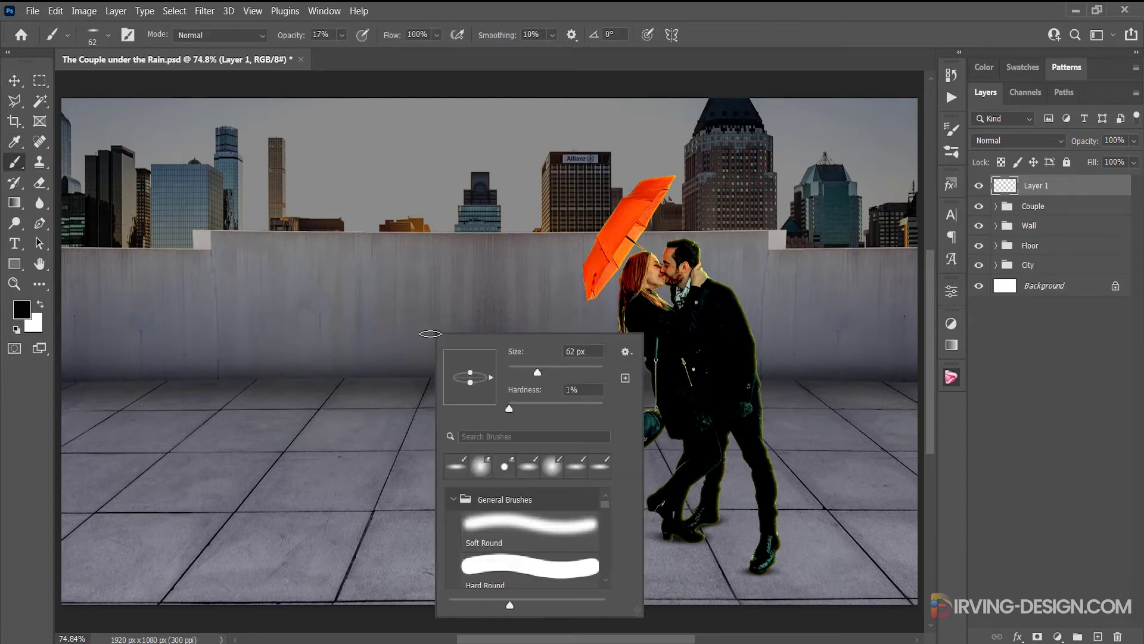
pyautogui.click(748, 68)
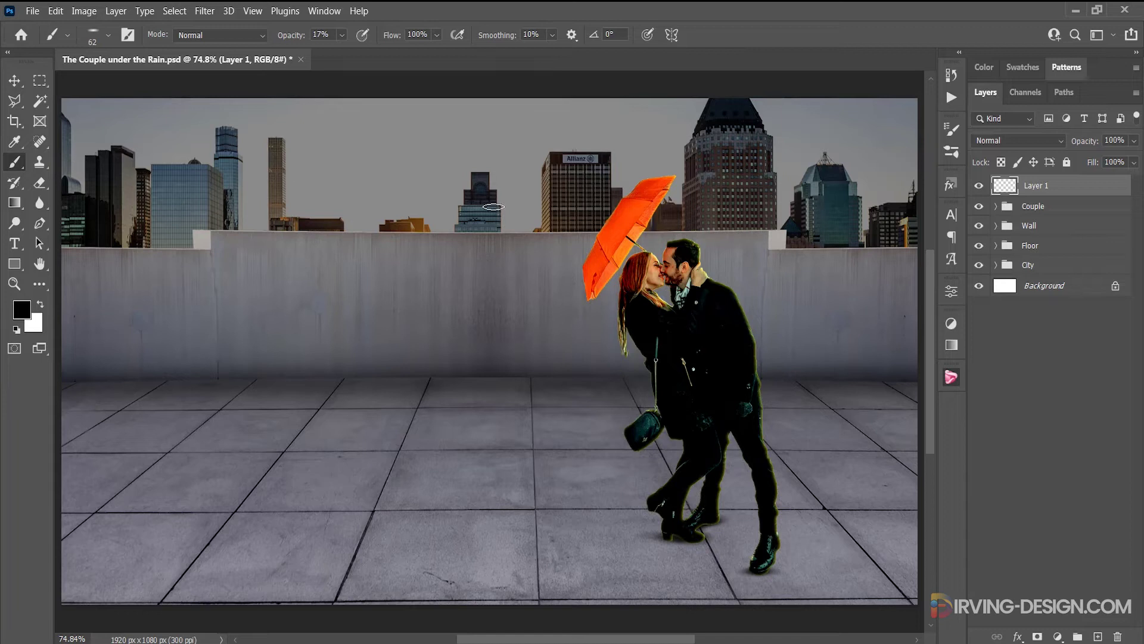
pyautogui.rightClick(486, 186)
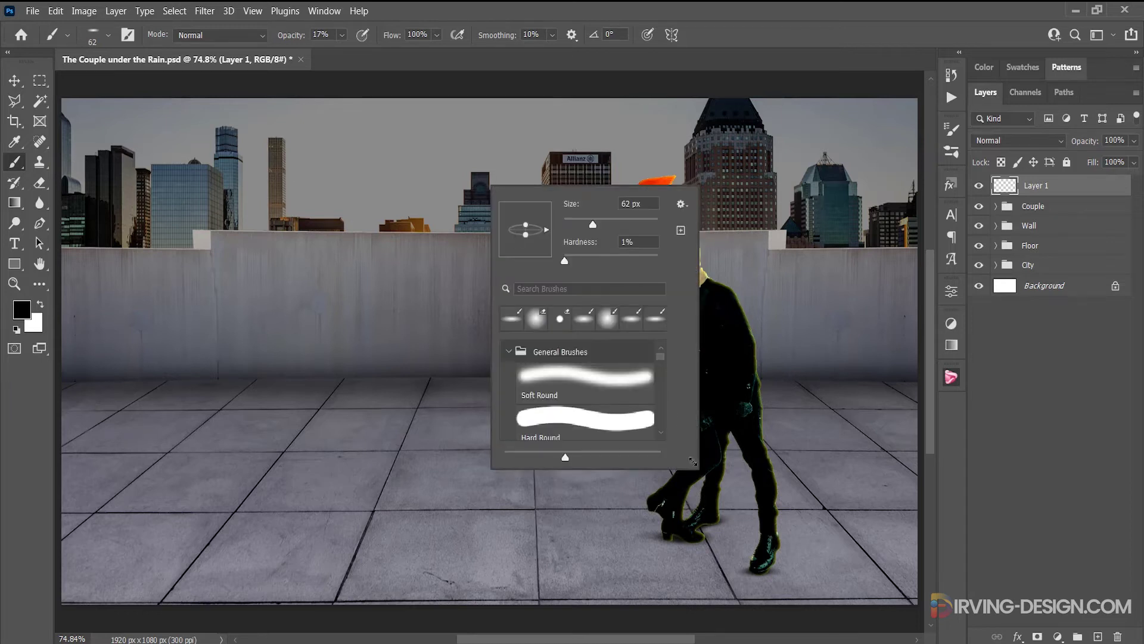
pyautogui.moveTo(693, 460)
pyautogui.mouseDown()
pyautogui.moveTo(863, 554)
pyautogui.moveTo(961, 629)
pyautogui.mouseUp()
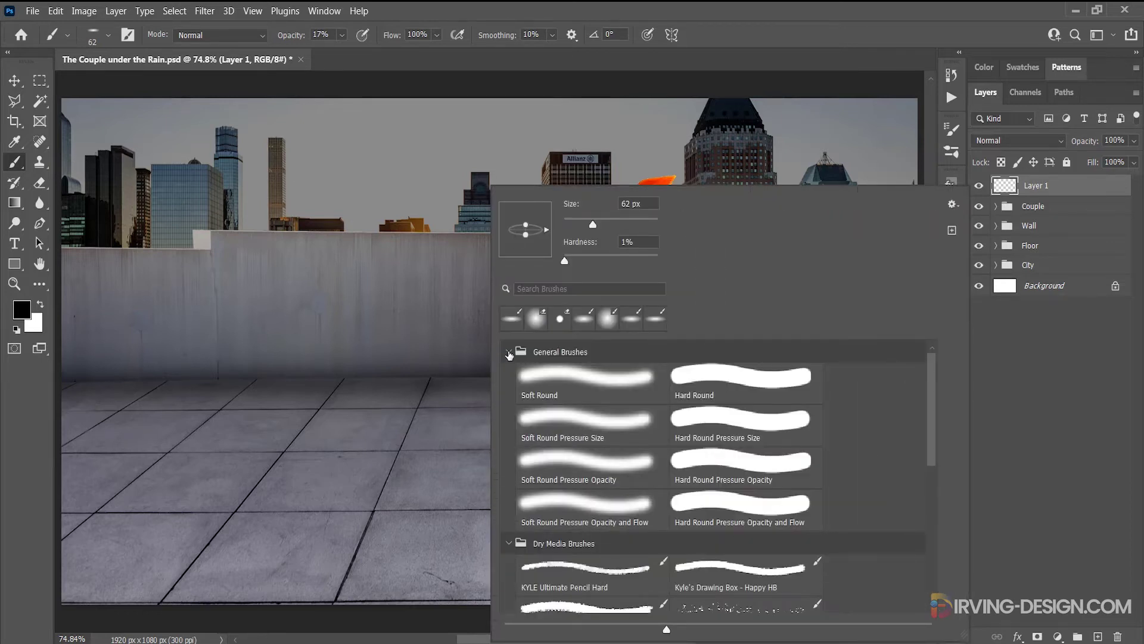
pyautogui.click(509, 355)
pyautogui.click(508, 375)
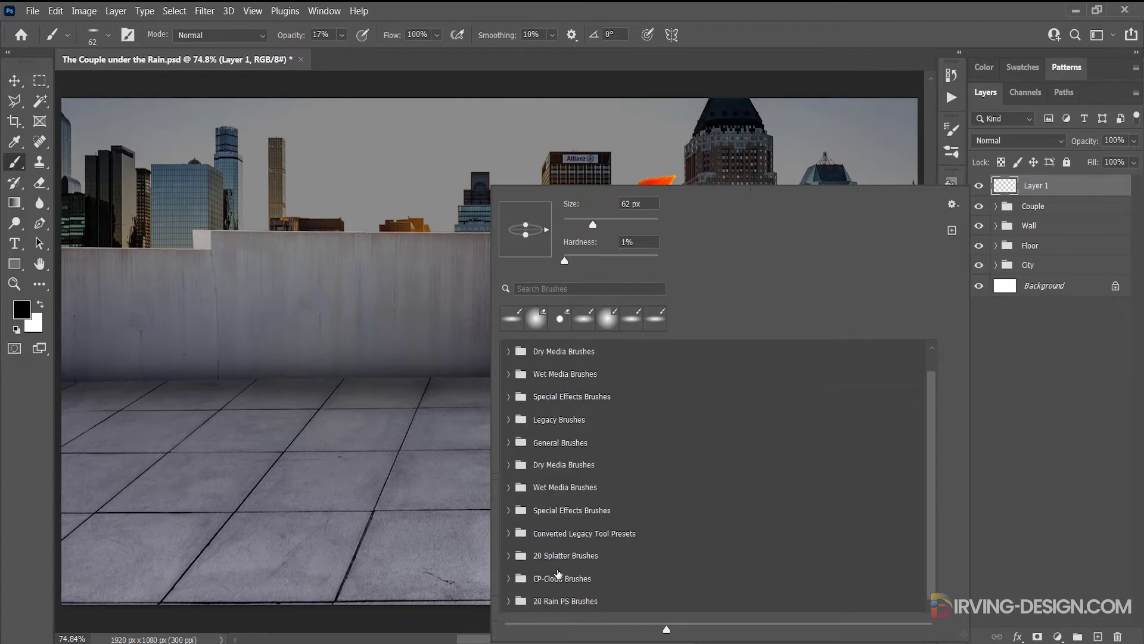
pyautogui.click(510, 601)
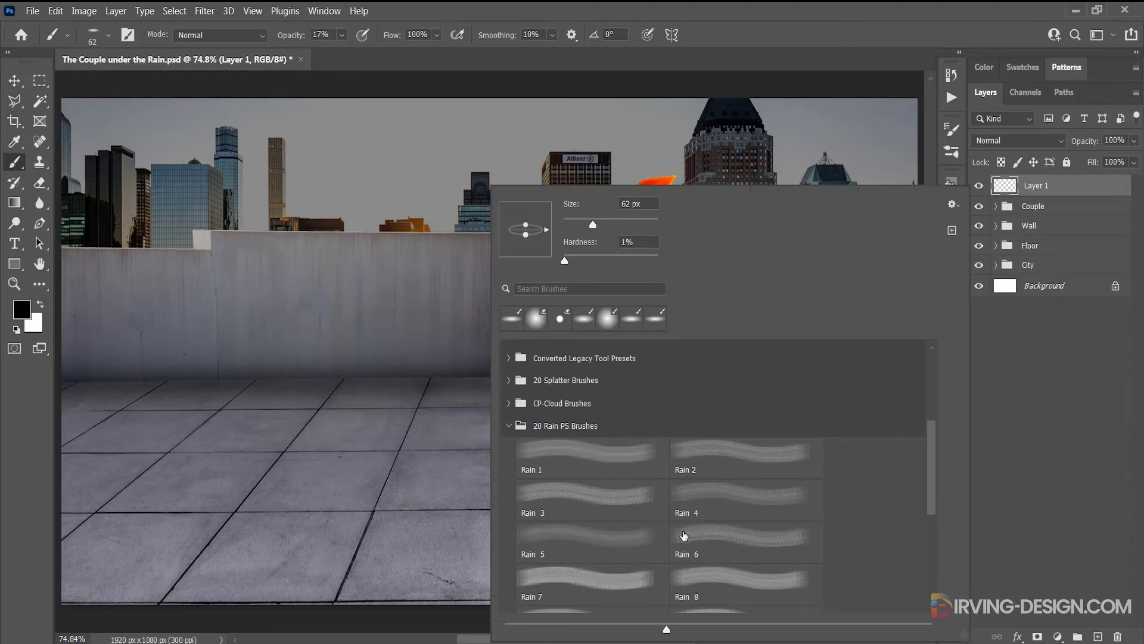
# - Choose the Rain 2 brush and set the foreground colour to white
pyautogui.click(642, 543)
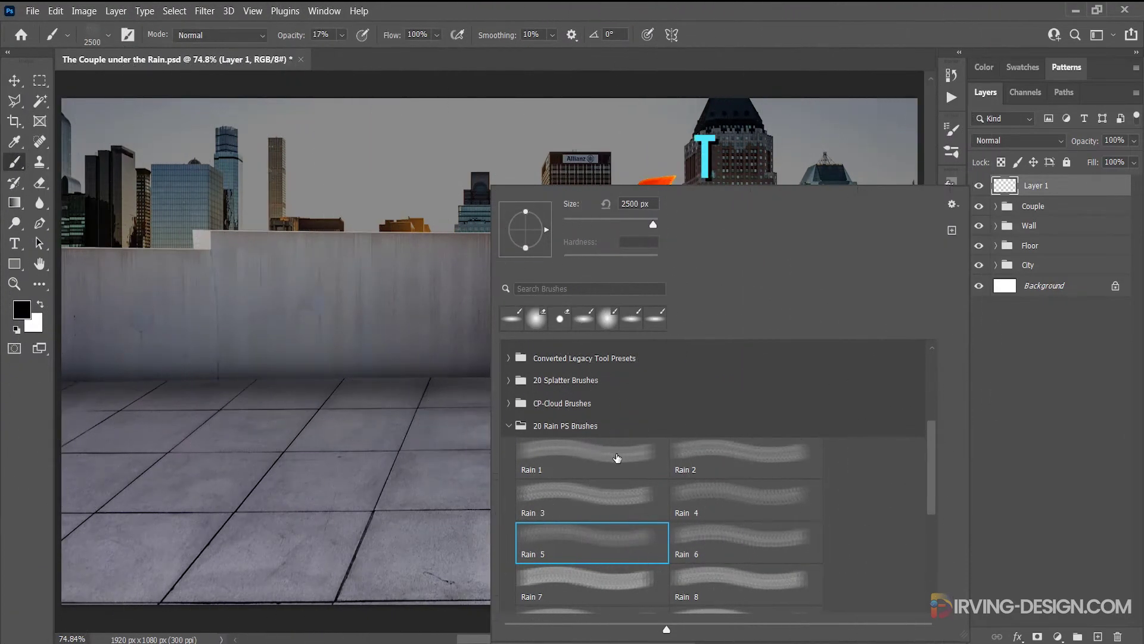
pyautogui.click(617, 458)
pyautogui.click(720, 455)
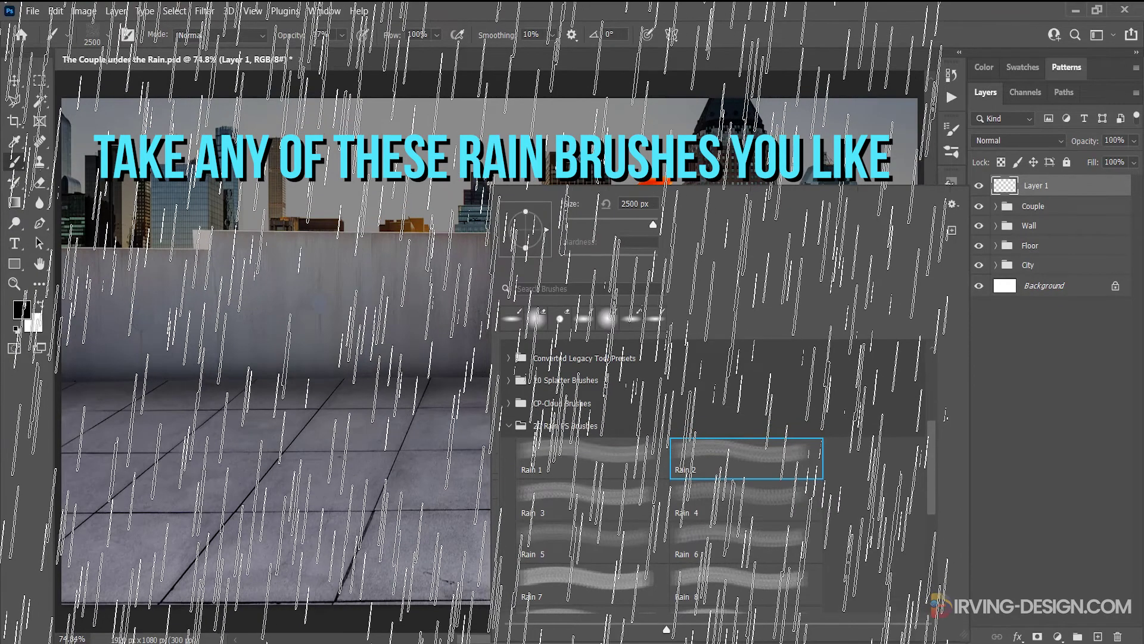
pyautogui.press('Return')
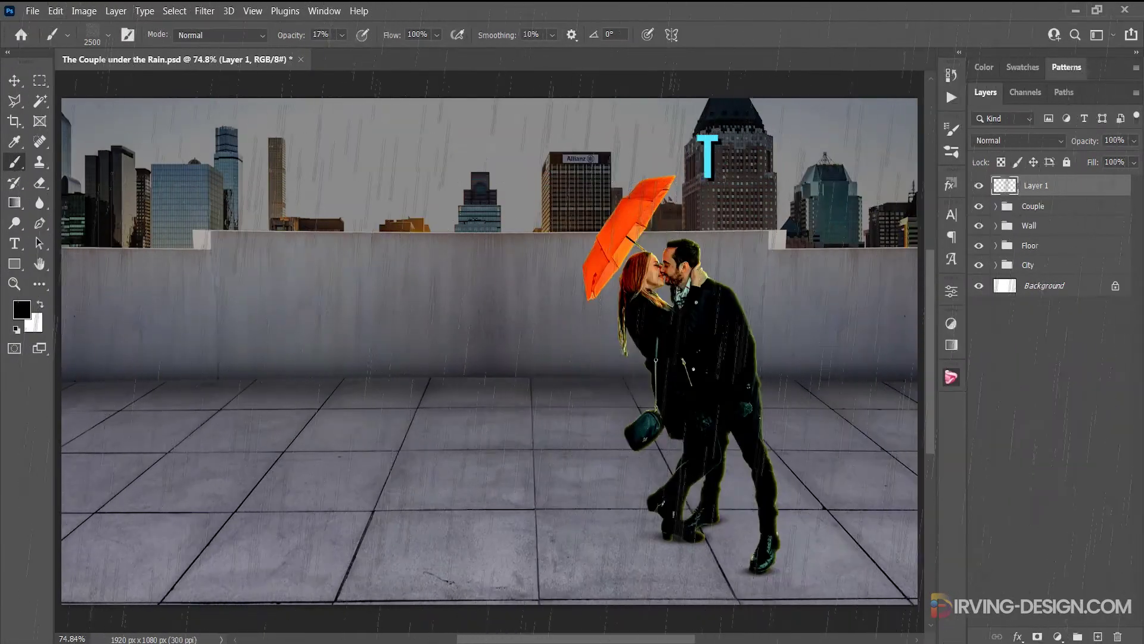
pyautogui.scroll(-3, 545, 234)
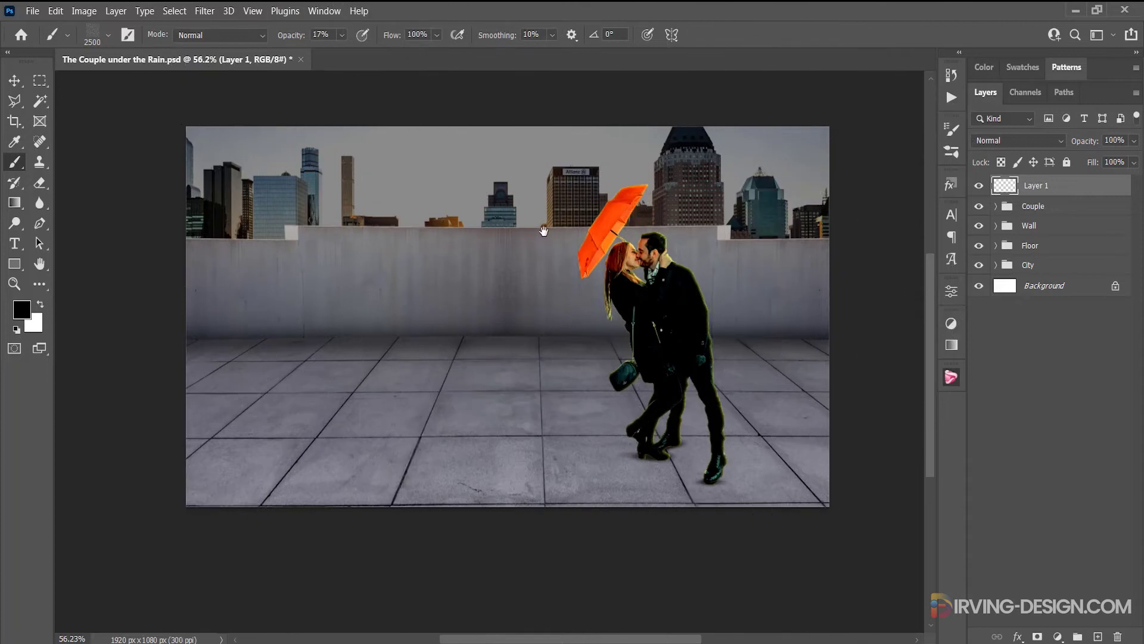
pyautogui.moveTo(545, 234); pyautogui.dragTo(550, 249)
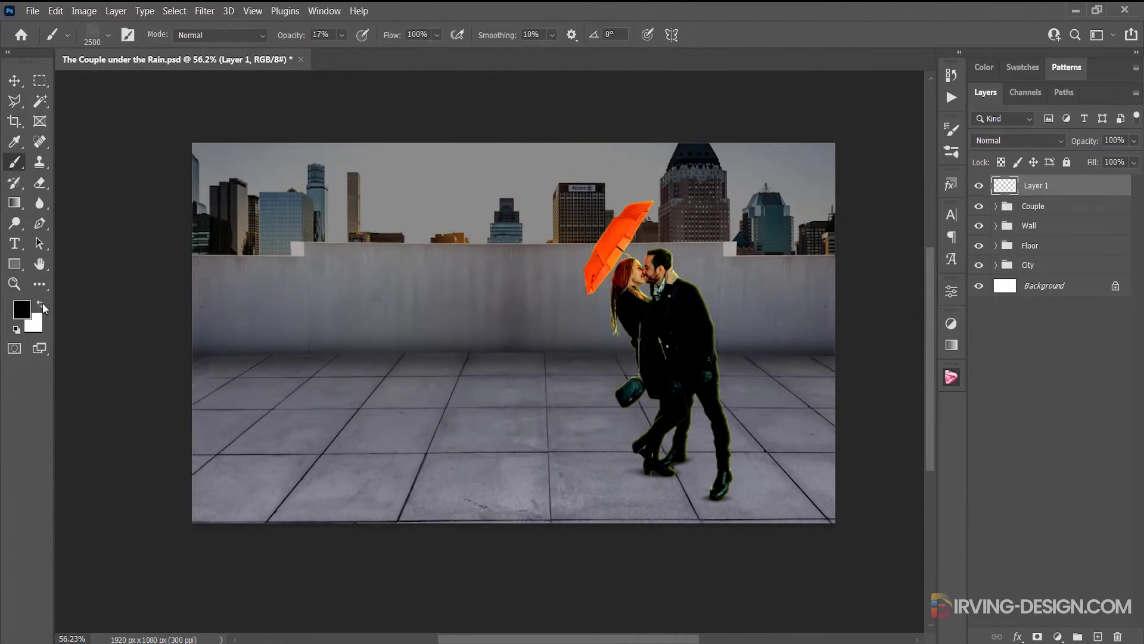
pyautogui.click(41, 304)
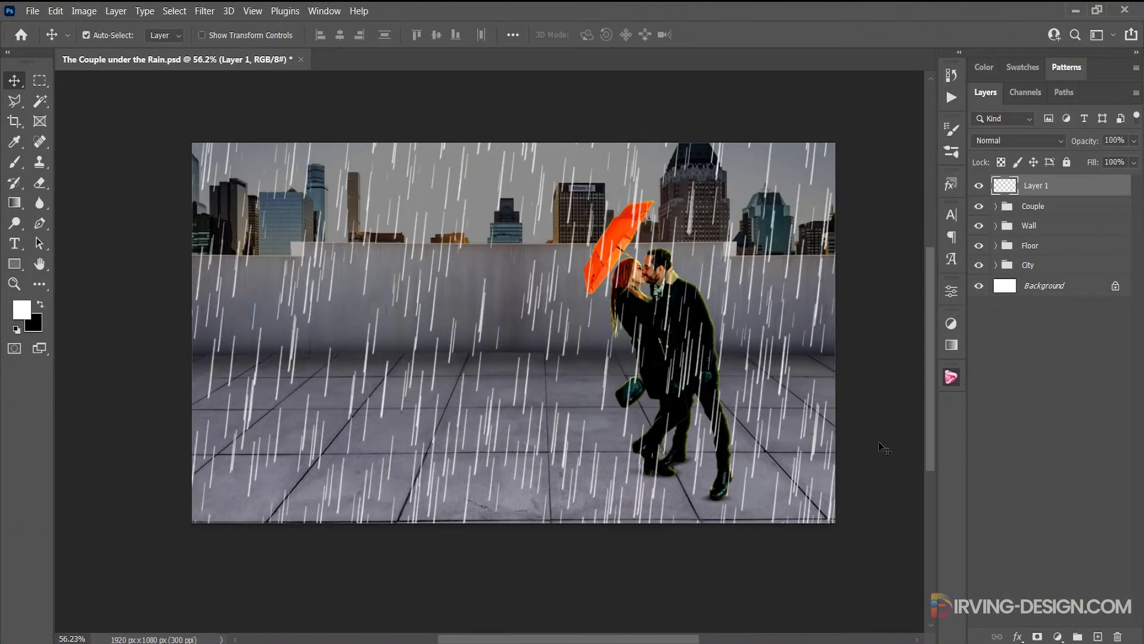
# - Add a layer mask to the rain layer and gradient-fade the rain toward the bottom
pyautogui.scroll(3, 883, 448)
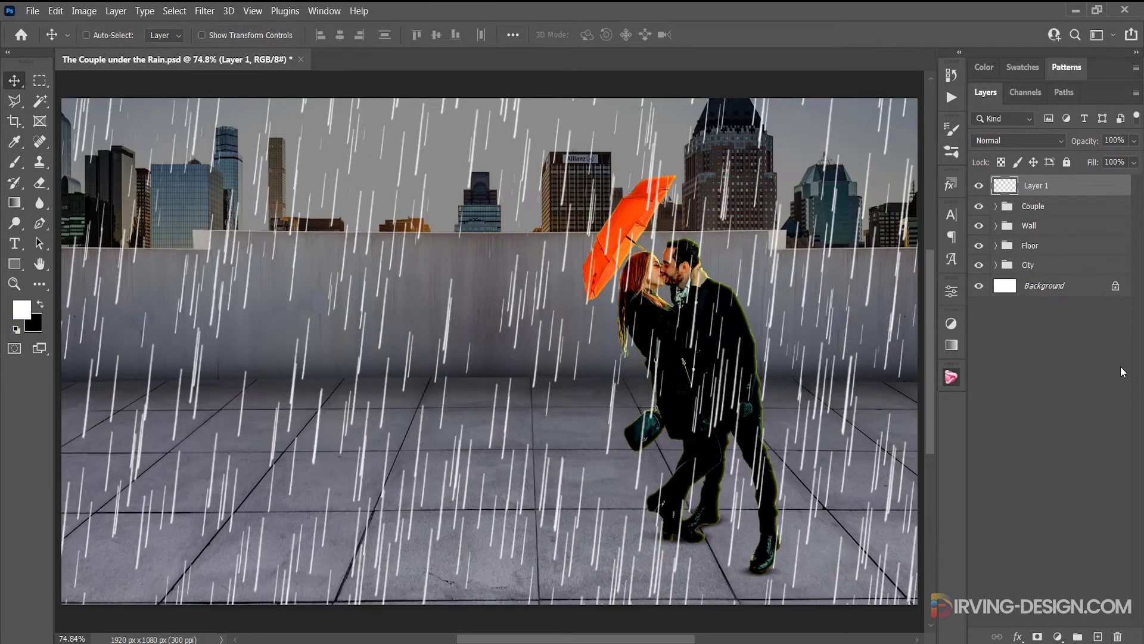
pyautogui.click(1038, 636)
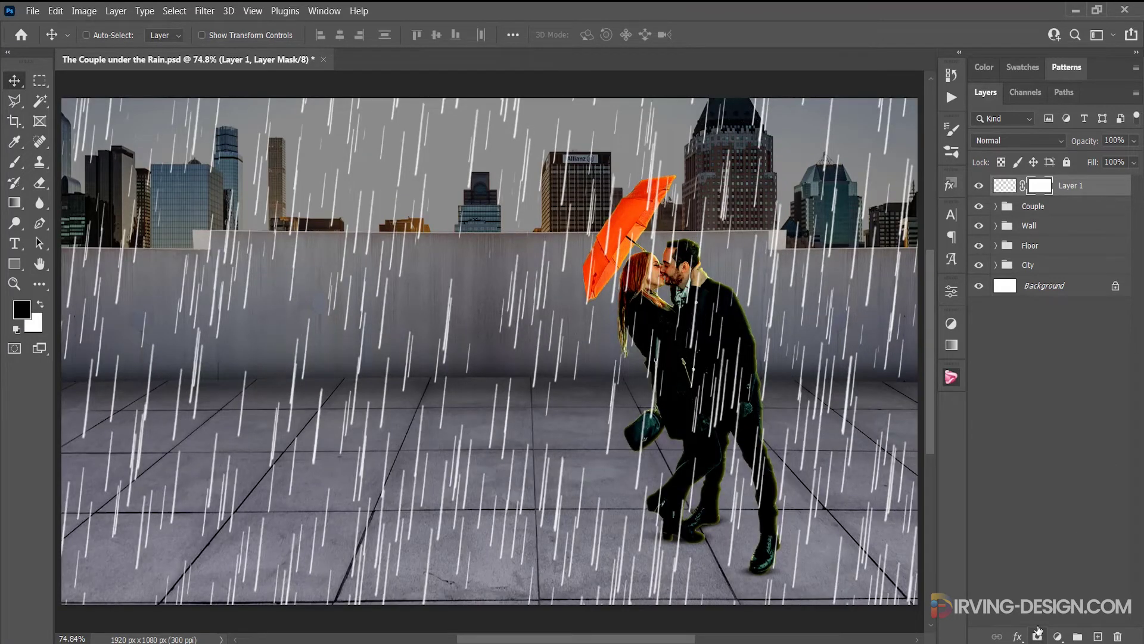
pyautogui.click(15, 203)
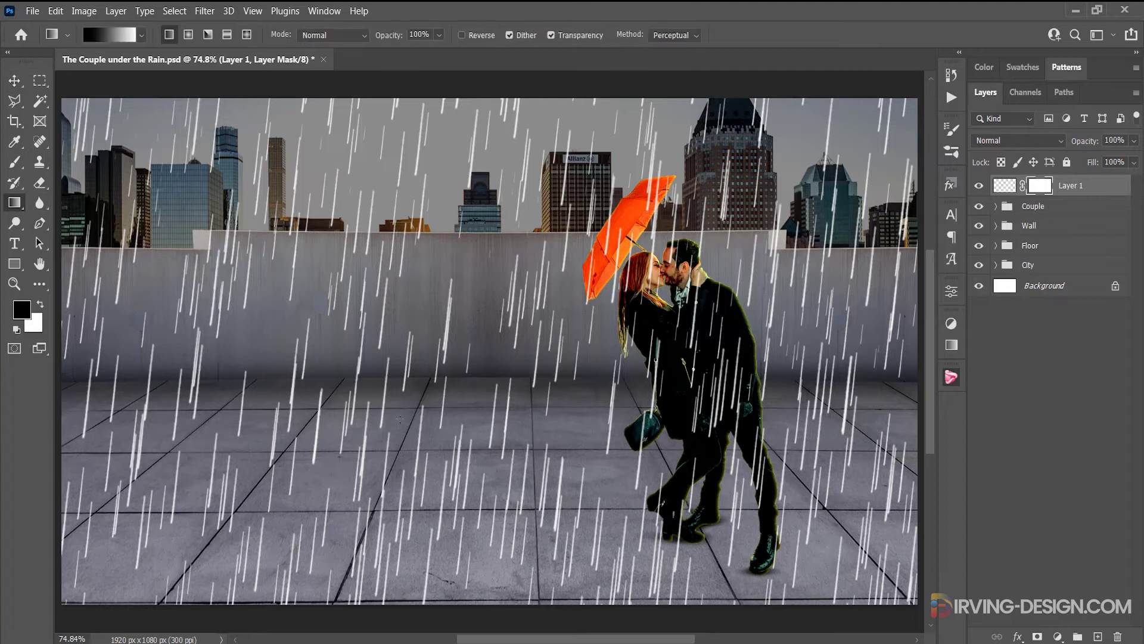
pyautogui.scroll(-3, 512, 624)
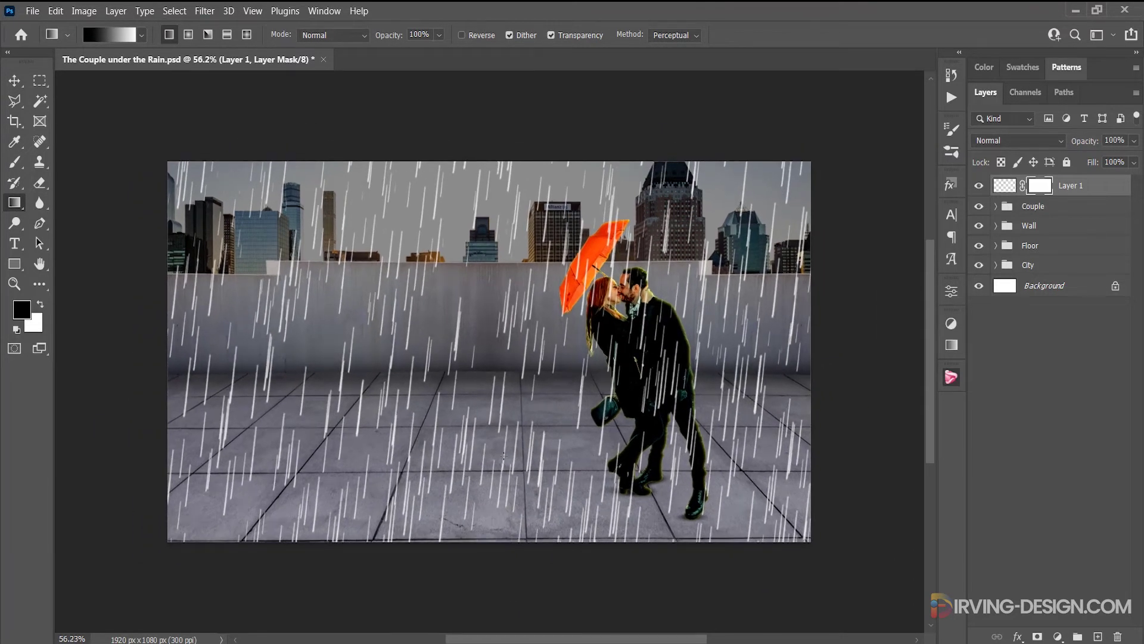
pyautogui.moveTo(504, 502); pyautogui.dragTo(503, 456)
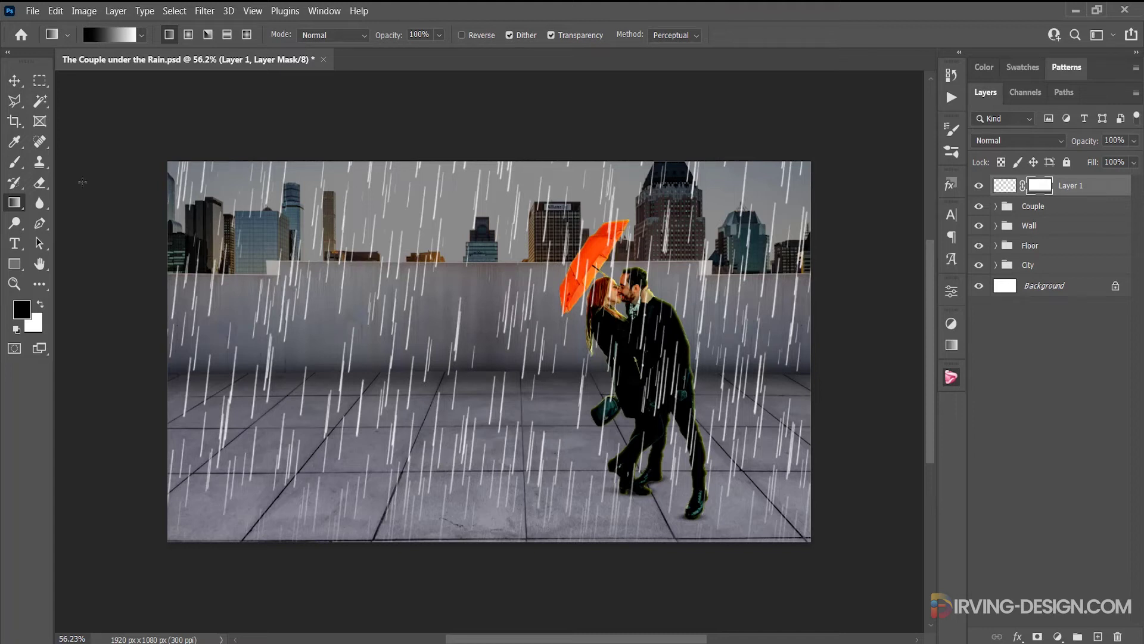
# - Switch the brush to the General Brushes Soft Round preset
pyautogui.click(14, 167)
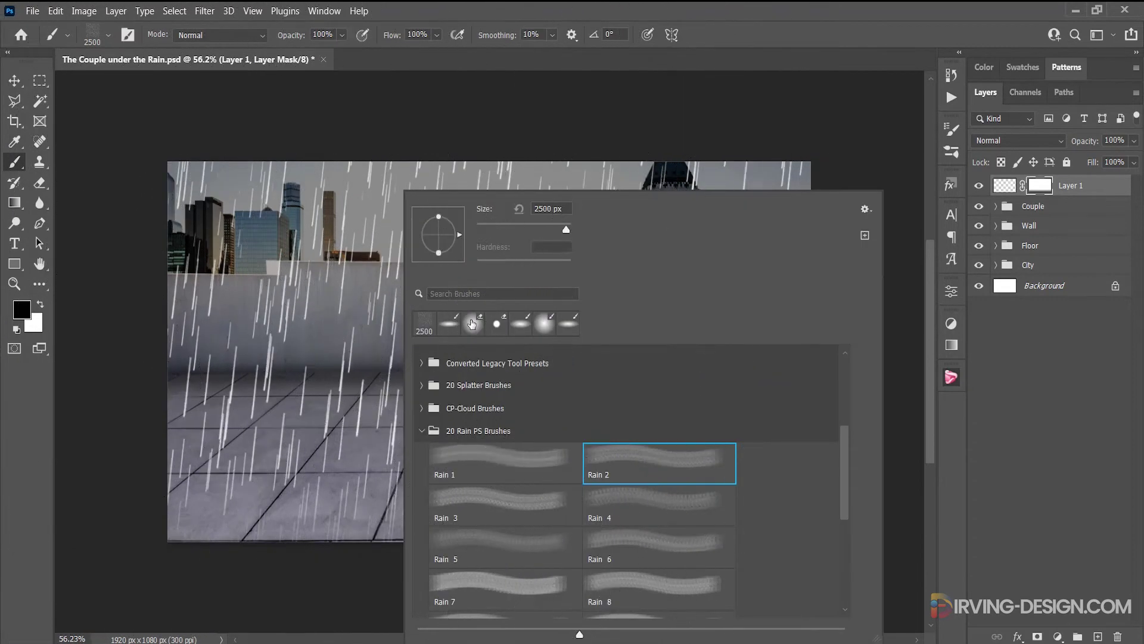
pyautogui.click(477, 326)
pyautogui.click(539, 330)
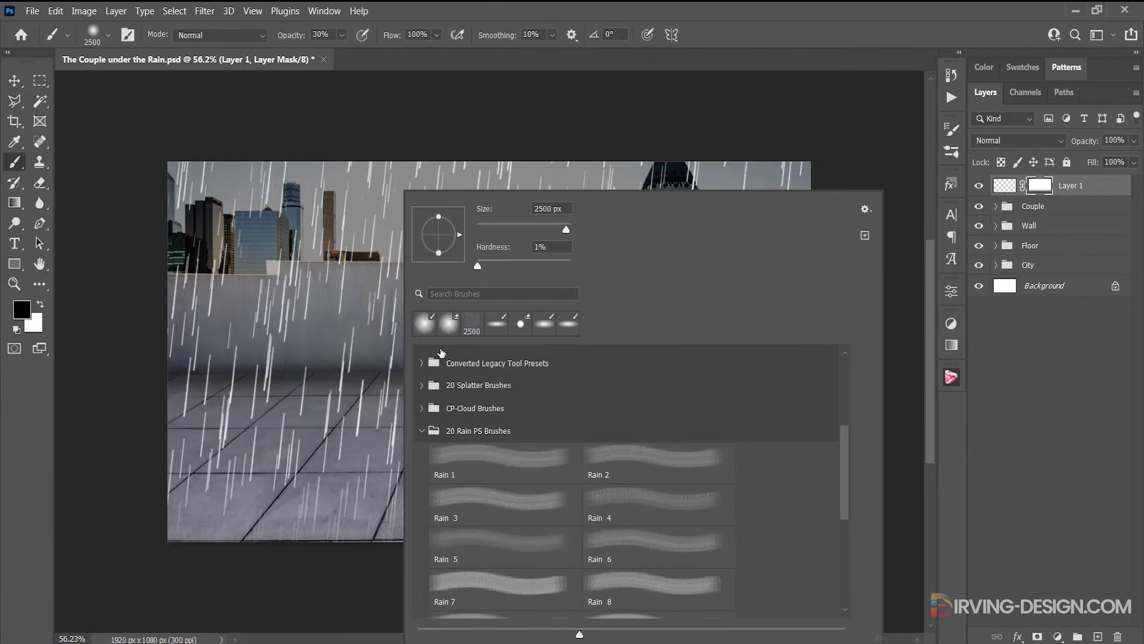
pyautogui.click(479, 424)
pyautogui.moveTo(845, 417); pyautogui.dragTo(849, 376)
pyautogui.click(422, 357)
pyautogui.click(492, 388)
pyautogui.press('Escape')
pyautogui.rightClick(524, 276)
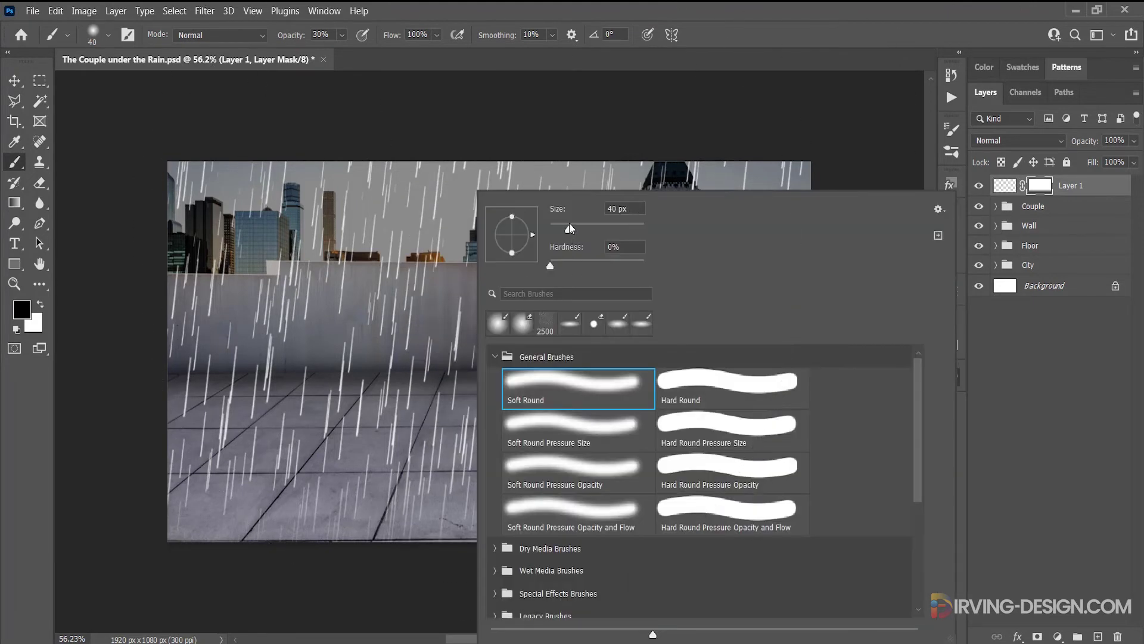
pyautogui.moveTo(568, 222); pyautogui.dragTo(563, 228)
pyautogui.press('Return')
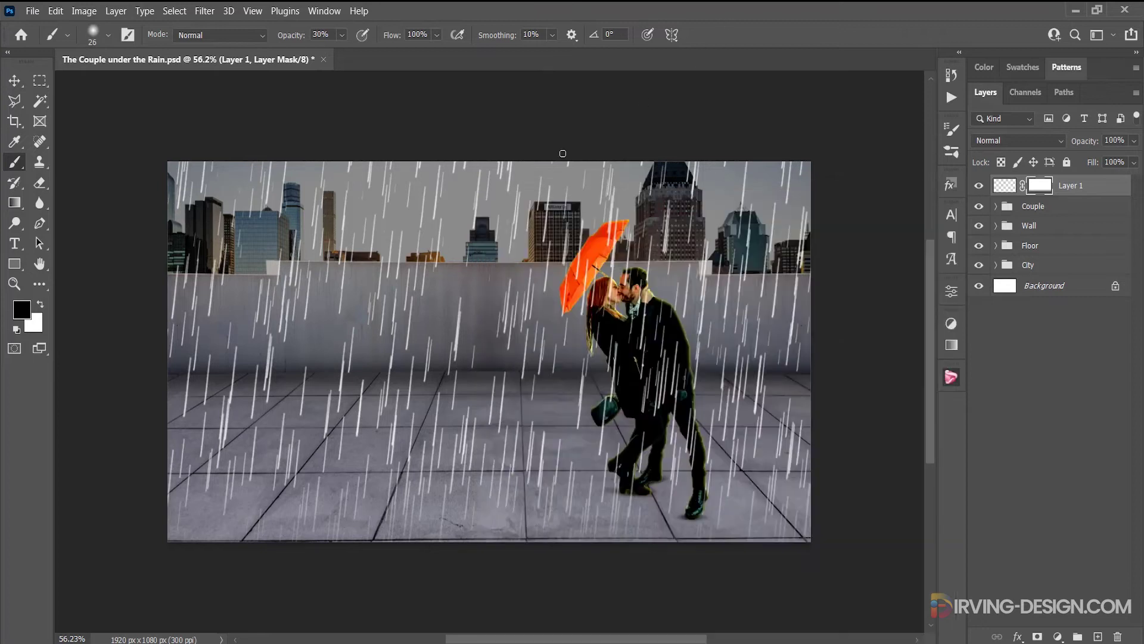
# - Paint the mask at about 157 px and 13% opacity to fade rain over the left wall
pyautogui.moveTo(463, 287); pyautogui.dragTo(496, 286)
pyautogui.moveTo(449, 220); pyautogui.dragTo(450, 222)
pyautogui.moveTo(338, 50); pyautogui.dragTo(334, 50)
pyautogui.moveTo(394, 293); pyautogui.dragTo(438, 288)
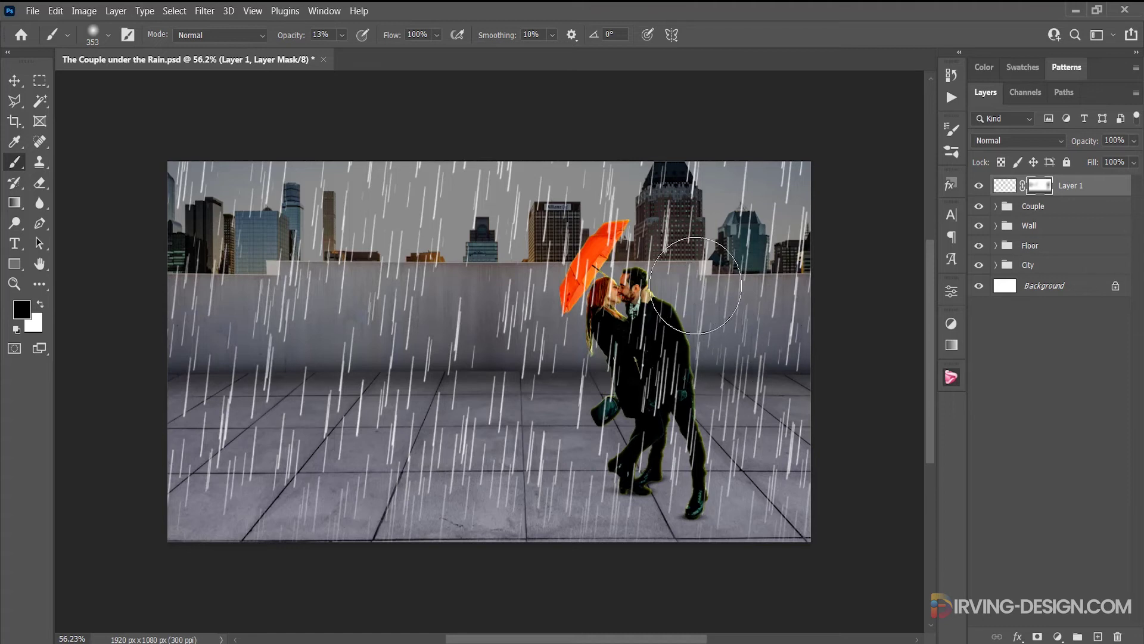
pyautogui.moveTo(403, 274); pyautogui.dragTo(316, 292)
pyautogui.moveTo(549, 310); pyautogui.dragTo(525, 310)
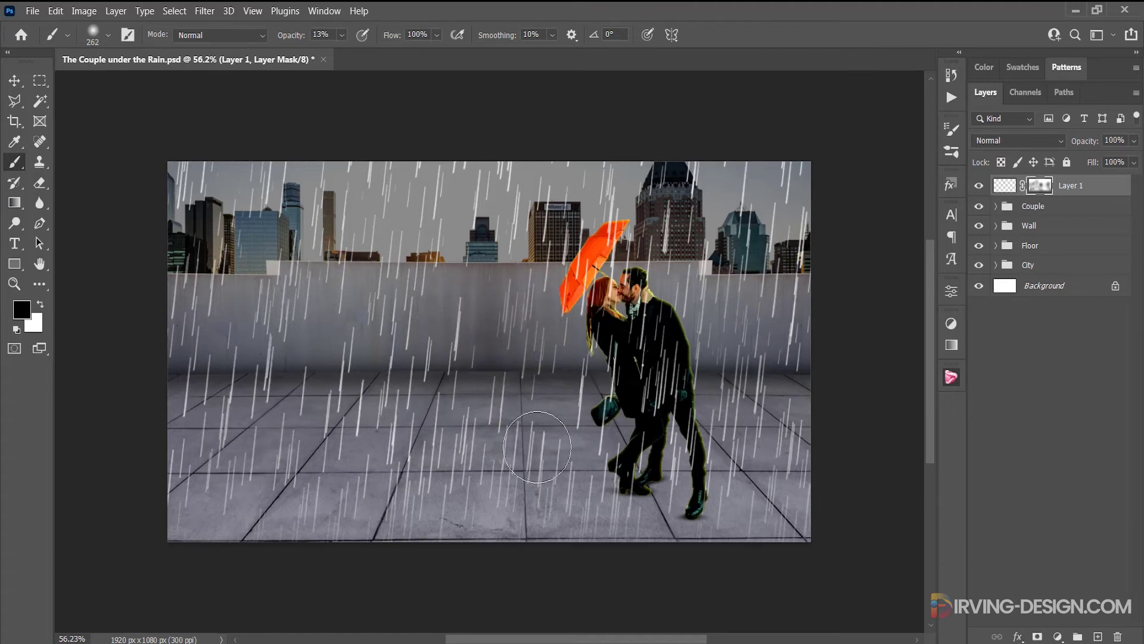
# - Group the rain layers, then place the rain-ripple photo scaled down on the lower-left floor
pyautogui.press('v')
pyautogui.click(1080, 636)
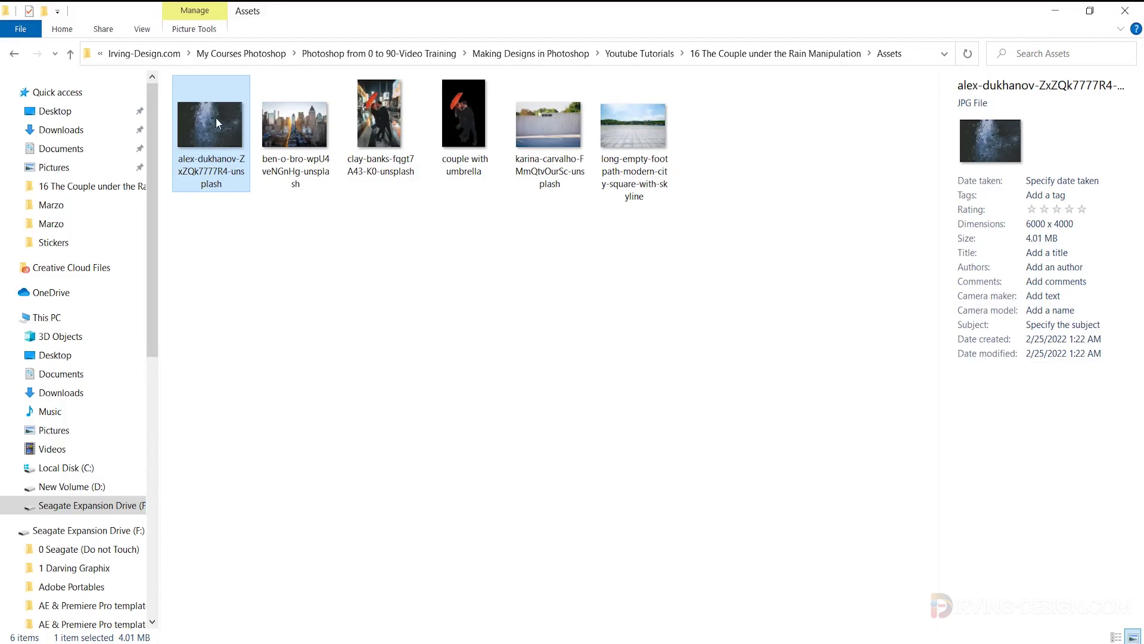
pyautogui.moveTo(216, 116); pyautogui.dragTo(384, 485)
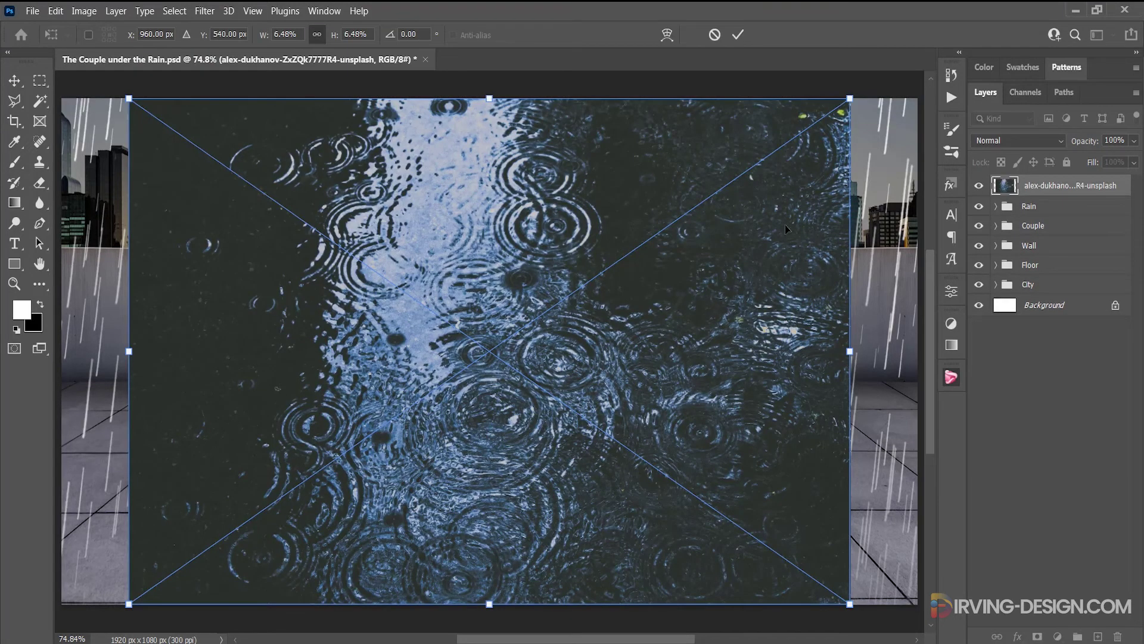
pyautogui.moveTo(850, 99); pyautogui.dragTo(655, 235)
pyautogui.moveTo(605, 316); pyautogui.dragTo(402, 413)
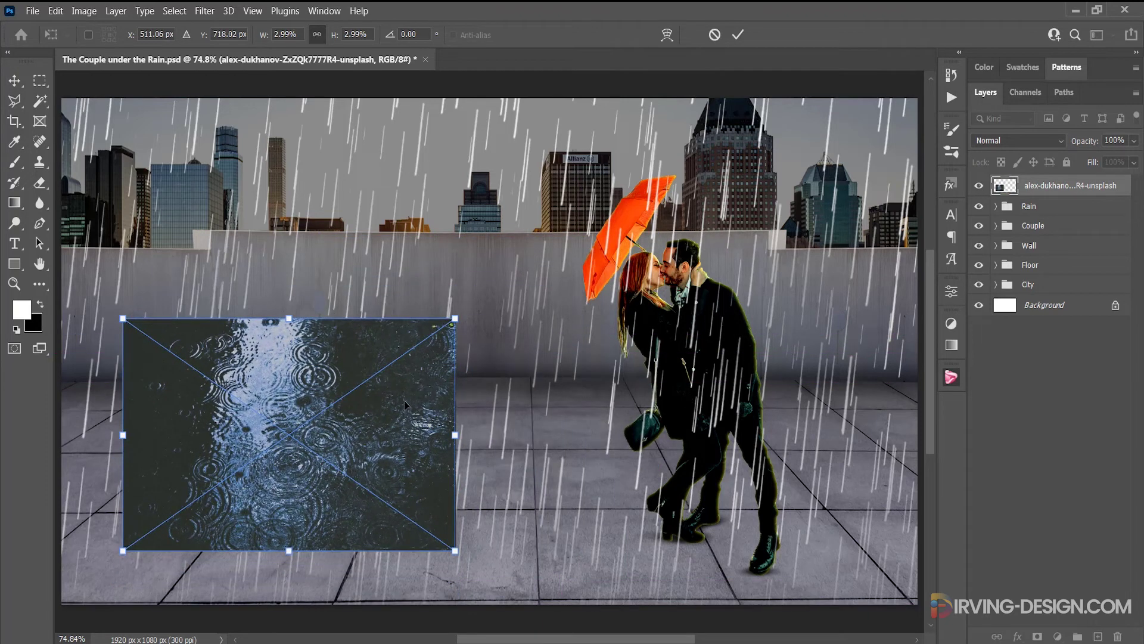
pyautogui.click(739, 35)
pyautogui.moveTo(370, 402); pyautogui.dragTo(364, 426)
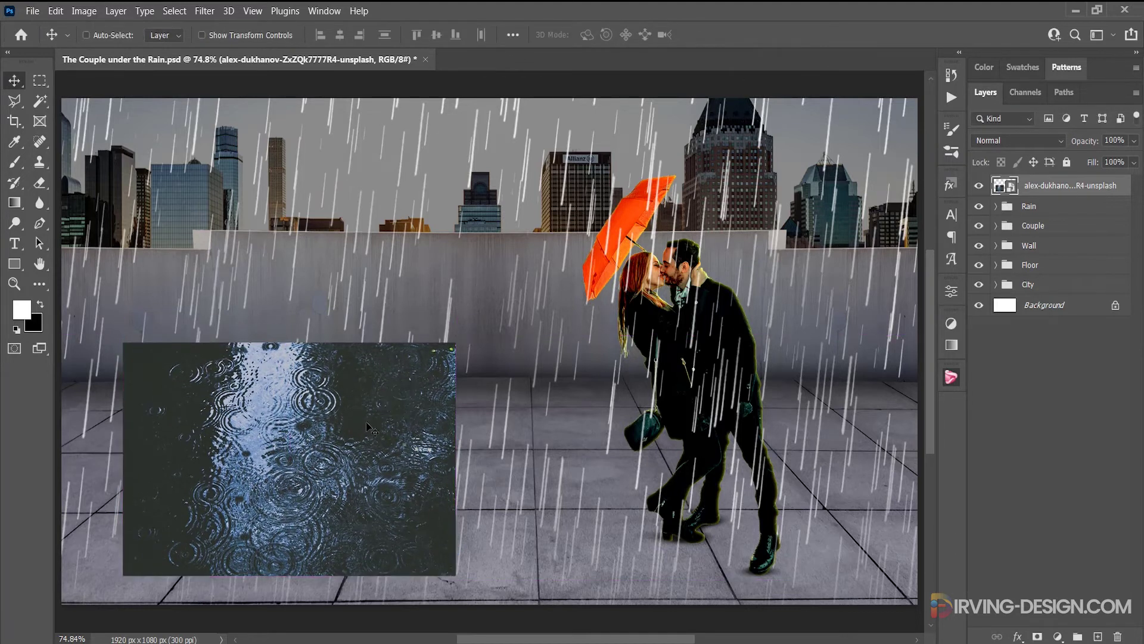
# - Perspective Warp the water photo, pulling its top corners down to follow the floor tiles
pyautogui.click(56, 11)
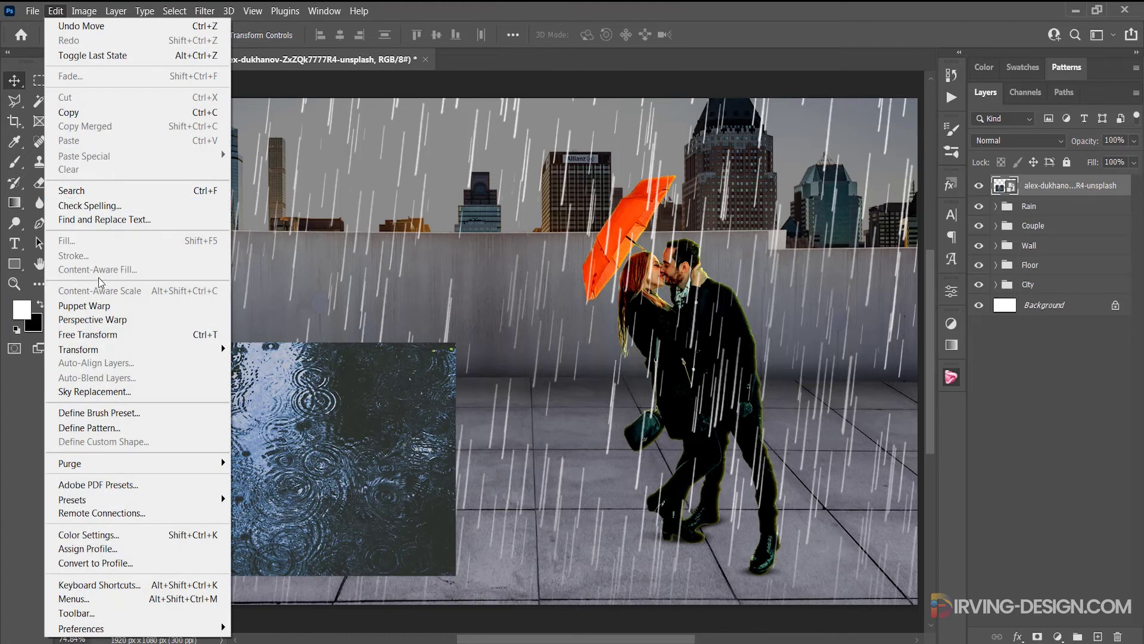
pyautogui.click(92, 320)
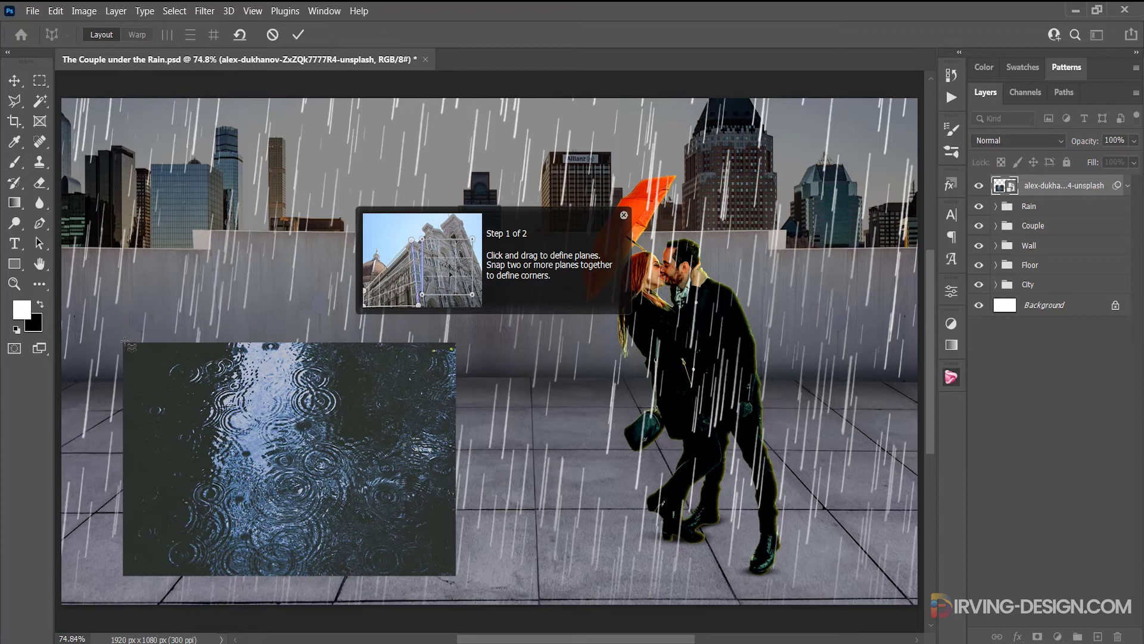
pyautogui.moveTo(125, 344); pyautogui.dragTo(457, 575)
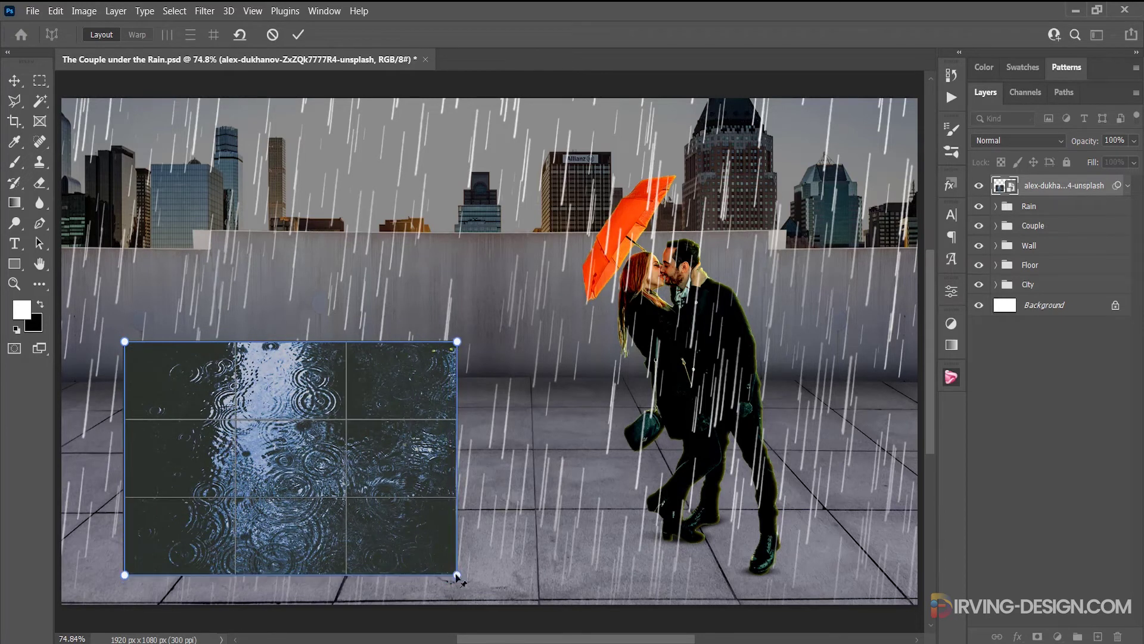
pyautogui.click(141, 35)
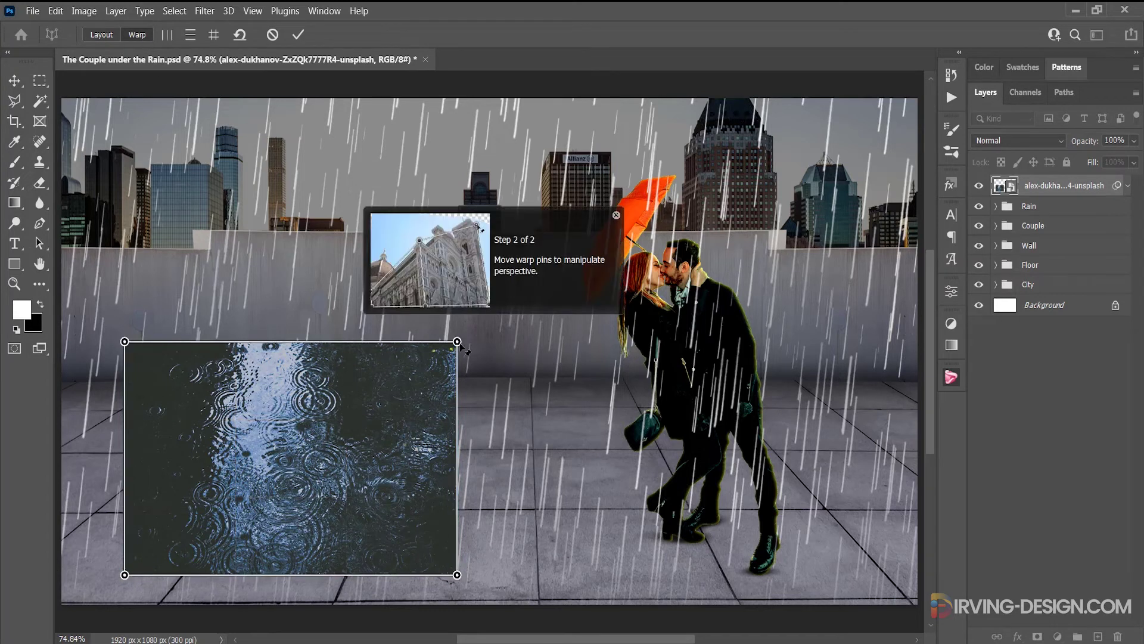
pyautogui.moveTo(459, 346); pyautogui.dragTo(427, 438)
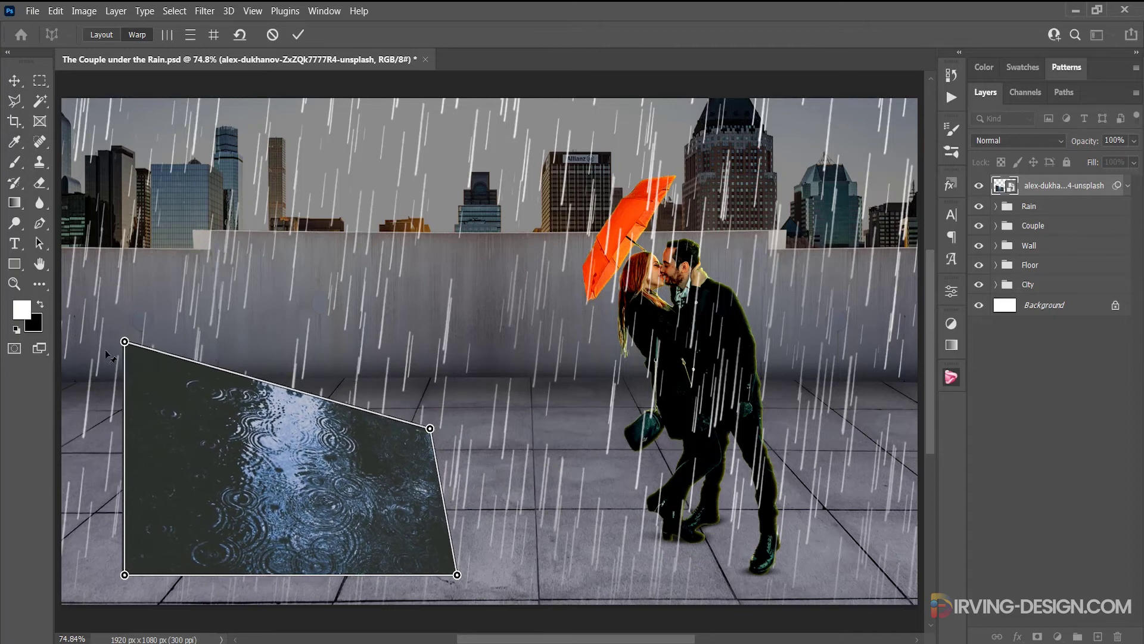
pyautogui.moveTo(132, 345); pyautogui.dragTo(166, 429)
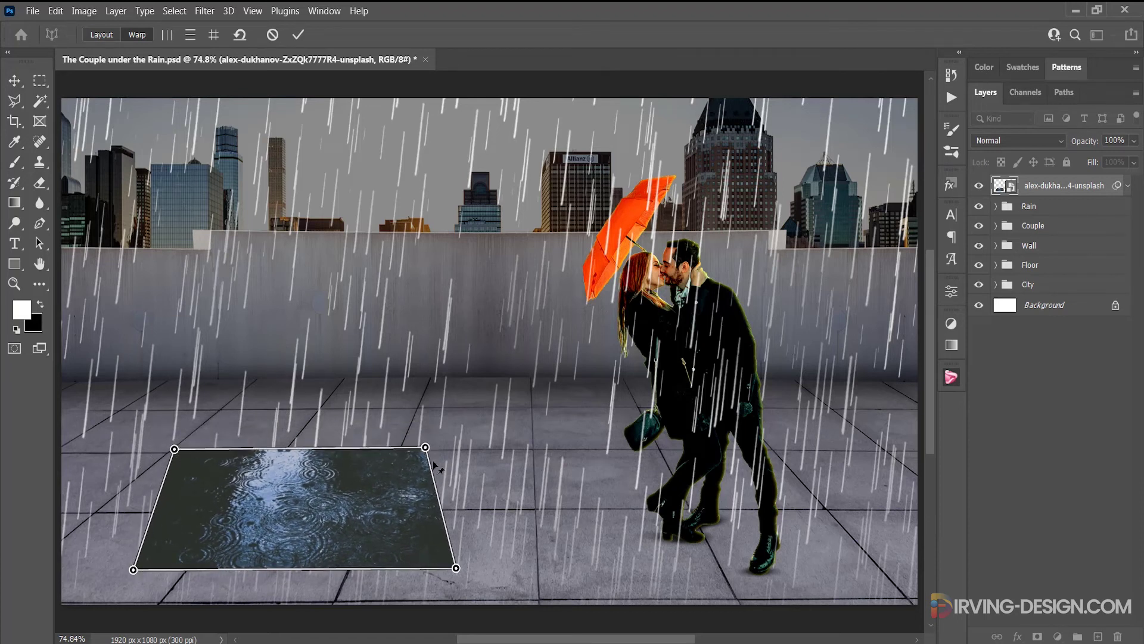
# - Apply the warp, duplicate the puddle twice along the floor, and set all three to Linear Dodge (Add)
pyautogui.press('Return')
pyautogui.moveTo(342, 487); pyautogui.dragTo(576, 530)
pyautogui.moveTo(470, 524); pyautogui.dragTo(829, 528)
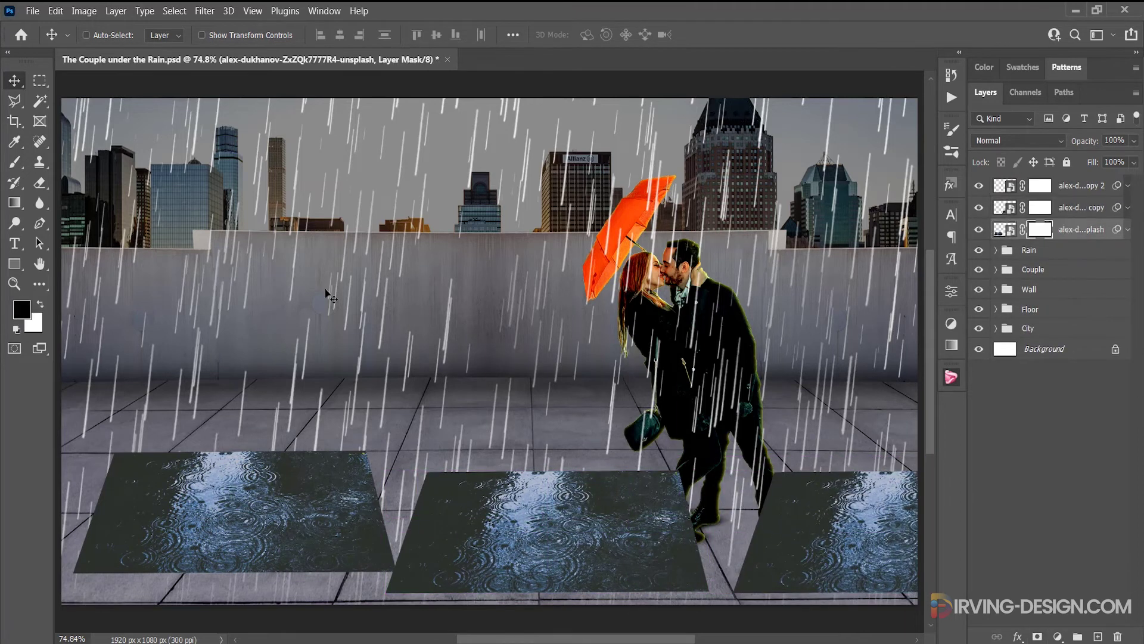
pyautogui.click(1078, 186)
pyautogui.click(1018, 141)
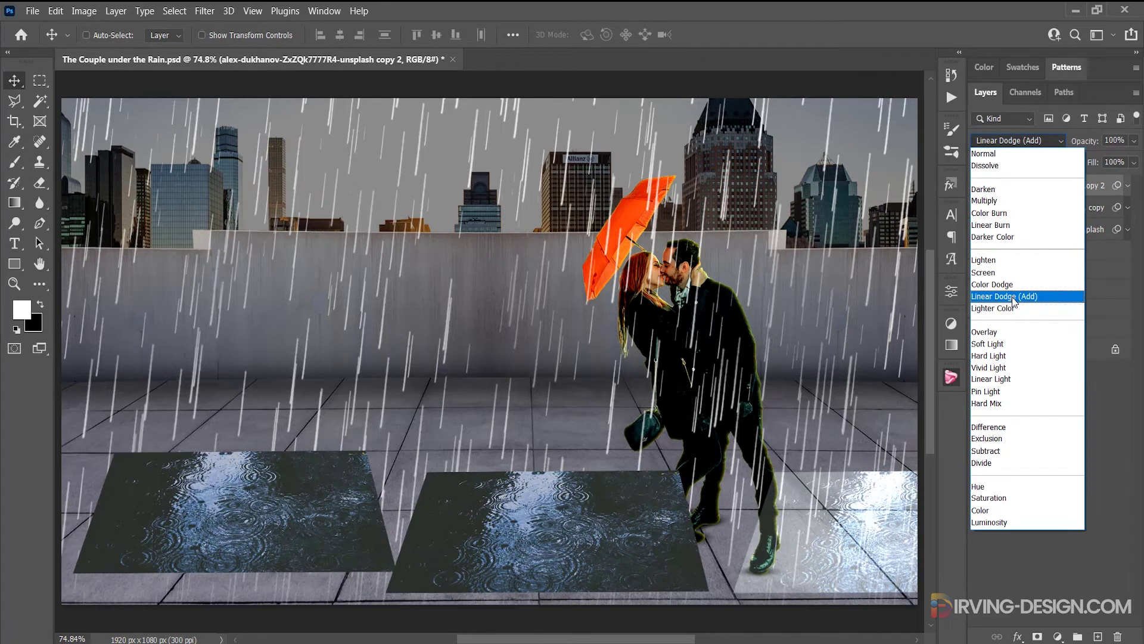
pyautogui.click(1013, 296)
pyautogui.click(1079, 208)
pyautogui.keyDown('shift'); pyautogui.click(1079, 230); pyautogui.keyUp('shift')
pyautogui.click(1017, 140)
pyautogui.click(1007, 294)
pyautogui.click(1040, 185)
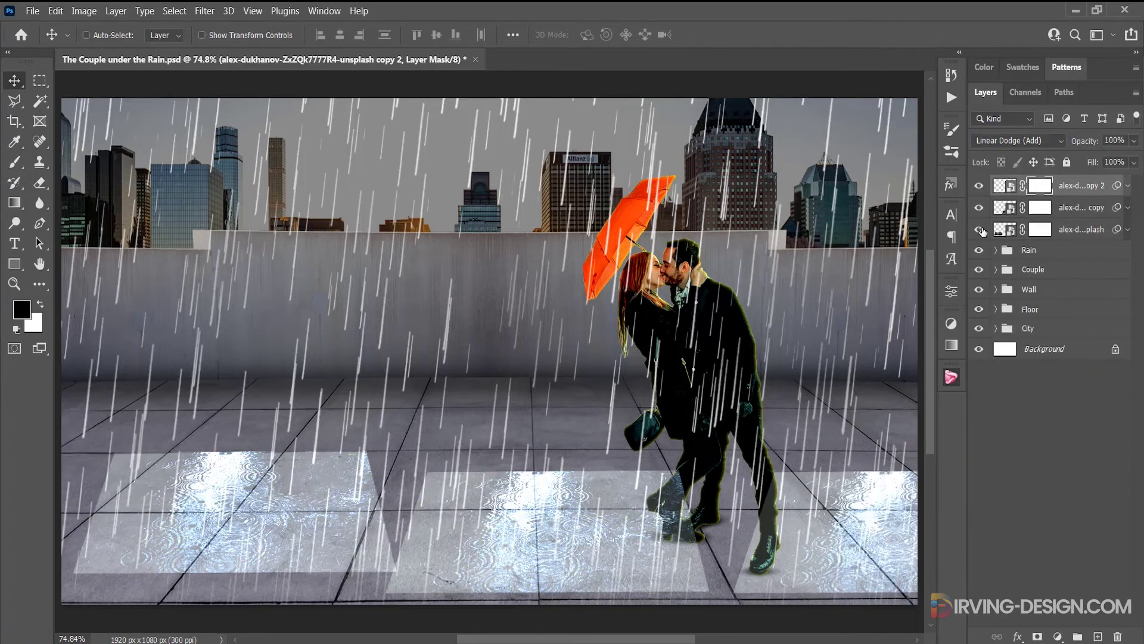
# - Paint black on the left puddle's mask to soften its edges
pyautogui.click(1040, 229)
pyautogui.press('b')
pyautogui.moveTo(369, 554)
pyautogui.mouseDown()
pyautogui.moveTo(337, 476)
pyautogui.moveTo(89, 501)
pyautogui.mouseUp()
pyautogui.press('[')
pyautogui.press('[')
pyautogui.press('[')
pyautogui.press('[')
pyautogui.press('3')
pyautogui.press('7')
pyautogui.moveTo(310, 572); pyautogui.dragTo(78, 566)
pyautogui.moveTo(100, 456); pyautogui.dragTo(223, 577)
pyautogui.moveTo(155, 460); pyautogui.dragTo(149, 495)
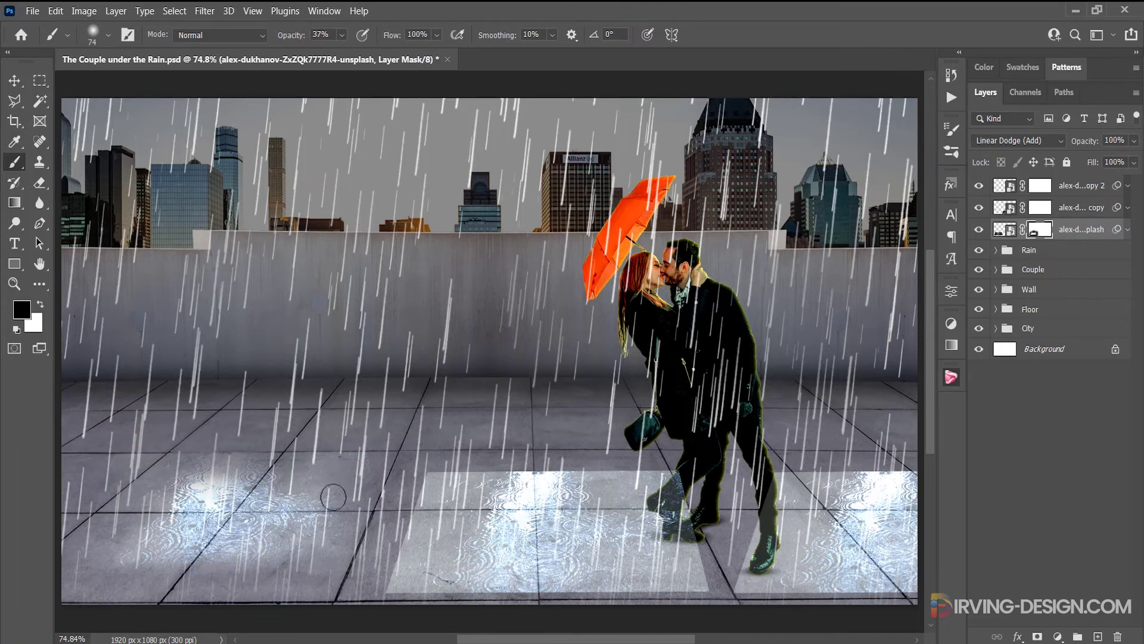
pyautogui.moveTo(365, 448); pyautogui.dragTo(95, 473)
pyautogui.moveTo(173, 480)
pyautogui.mouseDown()
pyautogui.moveTo(155, 501)
pyautogui.moveTo(274, 513)
pyautogui.mouseUp()
# - Shift the middle puddle and mask away the hard edges of the middle and right puddles
pyautogui.press('v')
pyautogui.press('x')
pyautogui.hotkey('alt', ']')
pyautogui.moveTo(596, 525); pyautogui.dragTo(566, 517)
pyautogui.press('b')
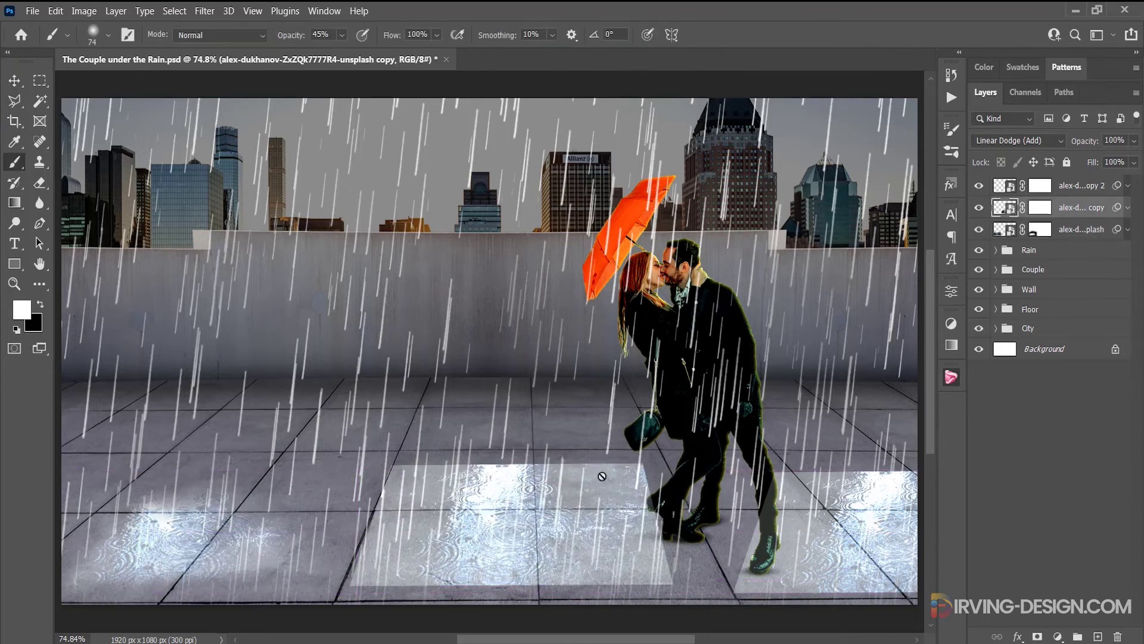
pyautogui.press('x')
pyautogui.hotkey('ctrl', '\\')
pyautogui.moveTo(649, 471)
pyautogui.mouseDown()
pyautogui.moveTo(371, 549)
pyautogui.moveTo(484, 589)
pyautogui.moveTo(387, 494)
pyautogui.moveTo(575, 491)
pyautogui.moveTo(429, 486)
pyautogui.moveTo(504, 578)
pyautogui.moveTo(477, 587)
pyautogui.mouseUp()
pyautogui.hotkey('alt', ']')
pyautogui.moveTo(739, 476)
pyautogui.mouseDown()
pyautogui.moveTo(769, 590)
pyautogui.moveTo(912, 587)
pyautogui.mouseUp()
pyautogui.moveTo(834, 476); pyautogui.dragTo(896, 475)
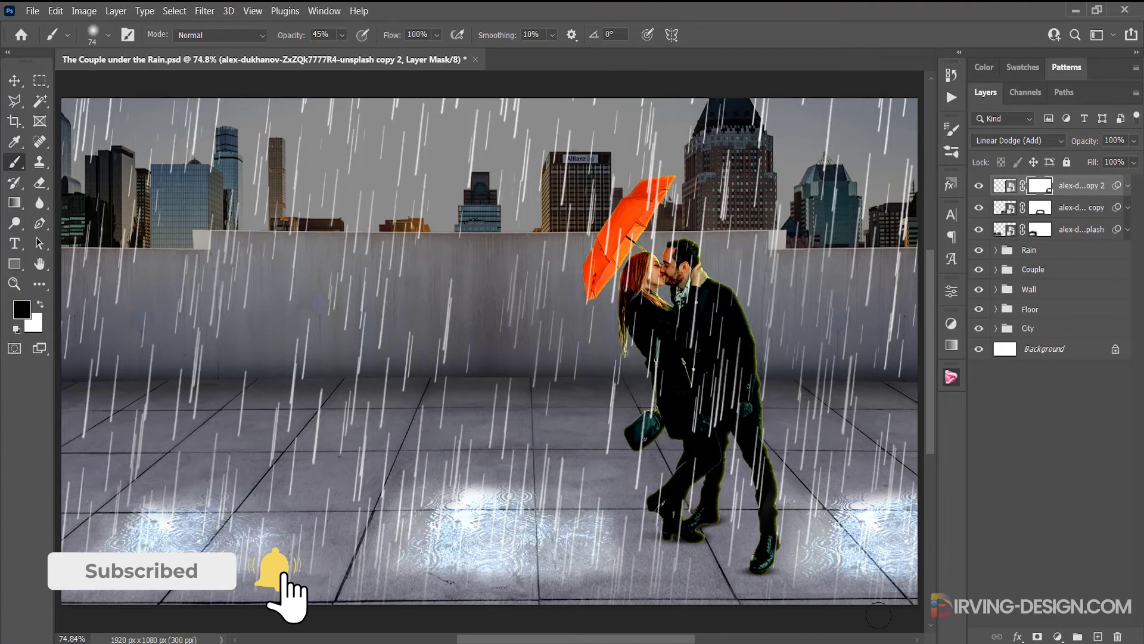
# - Move the middle puddle lower on the floor
pyautogui.hotkey('ctrl', 't')
pyautogui.press('Return')
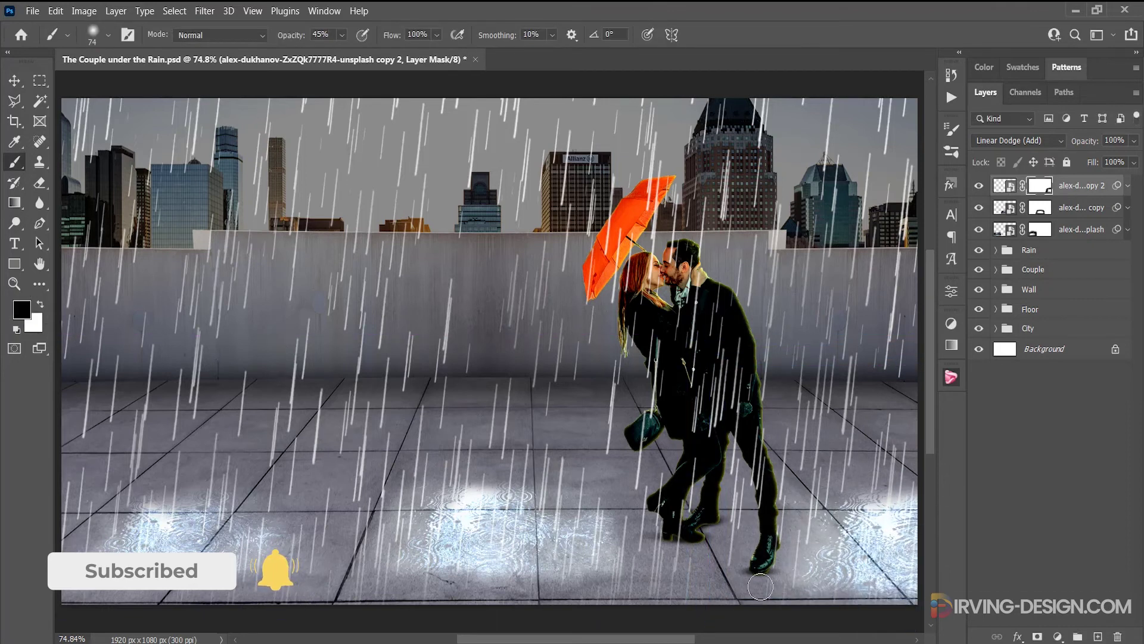
pyautogui.hotkey('alt', '[')
pyautogui.press('x')
pyautogui.hotkey('ctrl', 't')
pyautogui.moveTo(587, 504); pyautogui.dragTo(587, 546)
pyautogui.press('Return')
# - Group the three puddle layers and name the group 'Floor water'
pyautogui.hotkey('ctrl', 'g')
pyautogui.doubleClick(1034, 184)
pyautogui.write('Floor water')
pyautogui.press('Return')
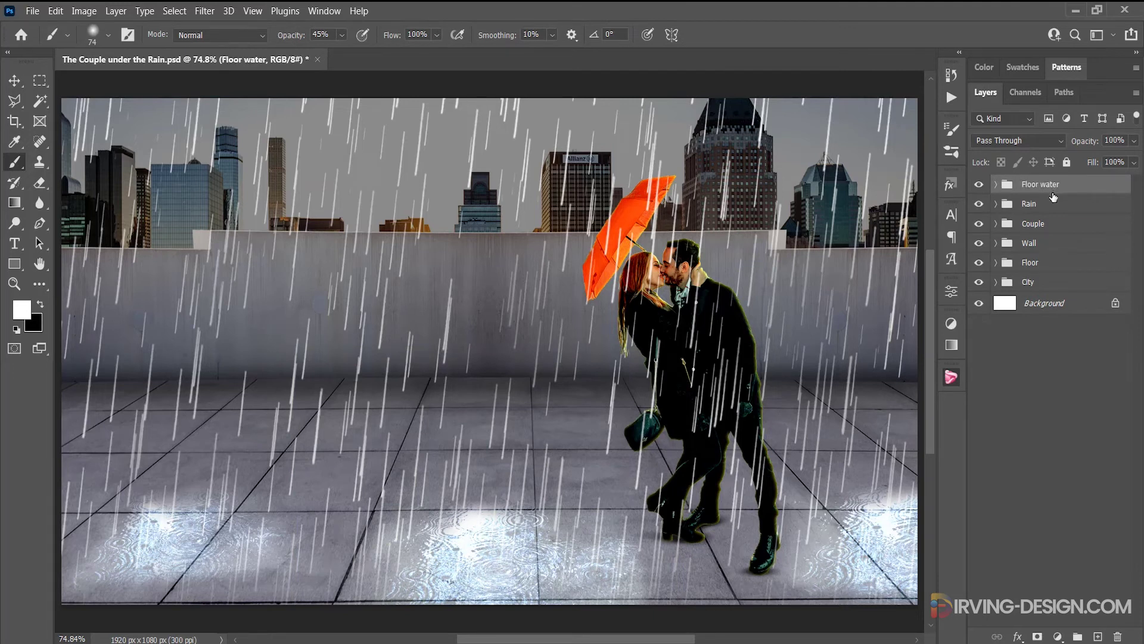
pyautogui.click(996, 185)
pyautogui.click(996, 184)
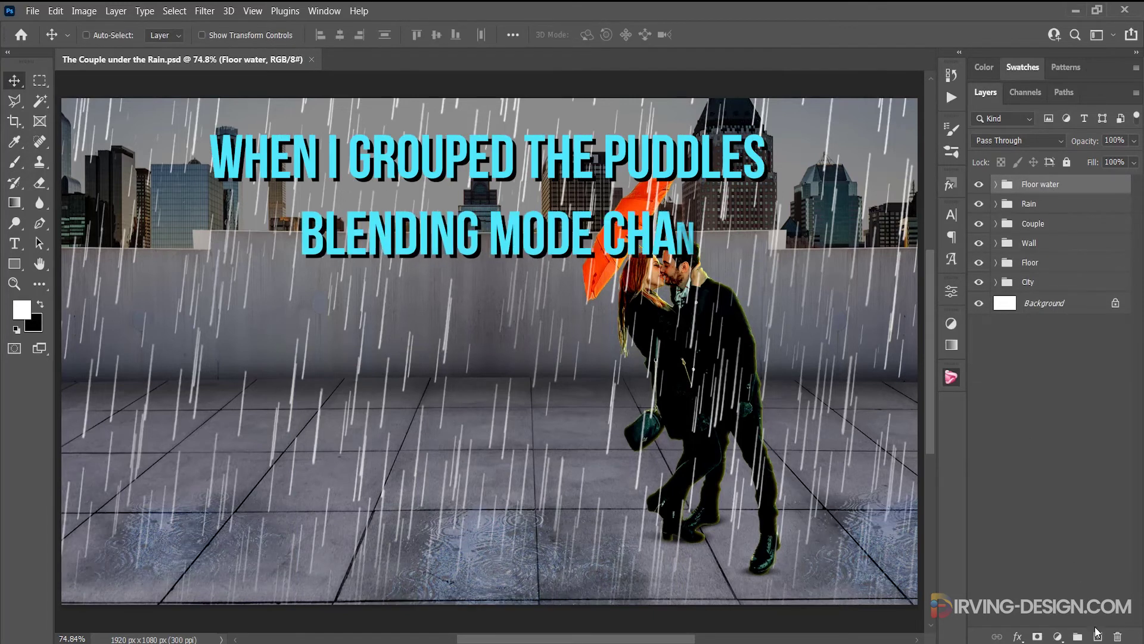
# - Add a new empty layer and pick yellow from the Swatches as the brush colour
pyautogui.click(1098, 635)
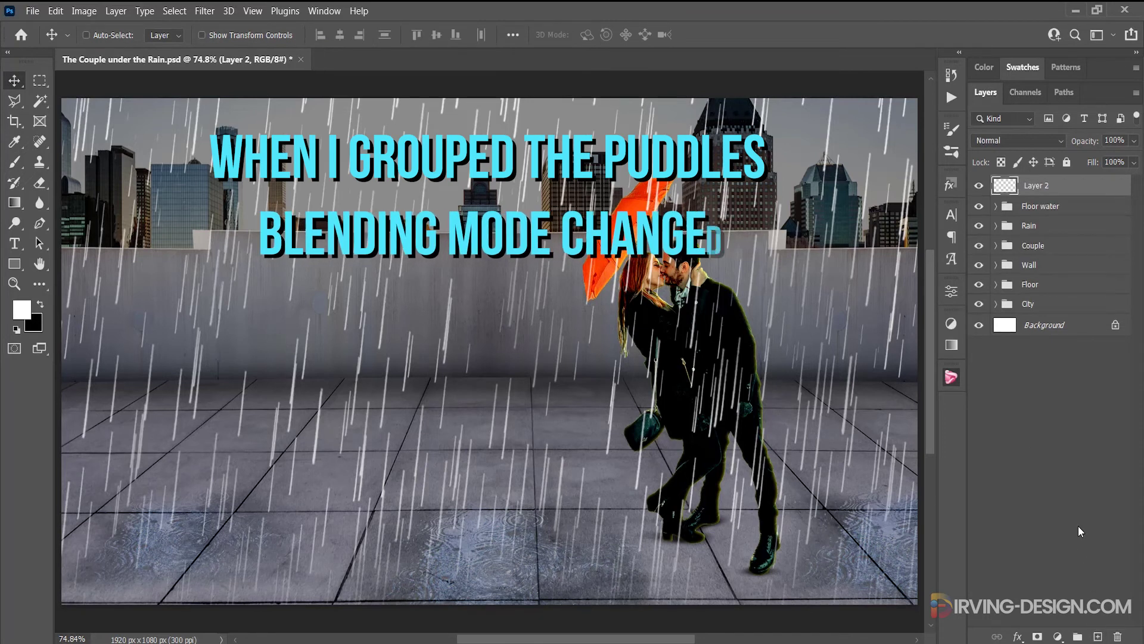
pyautogui.click(18, 165)
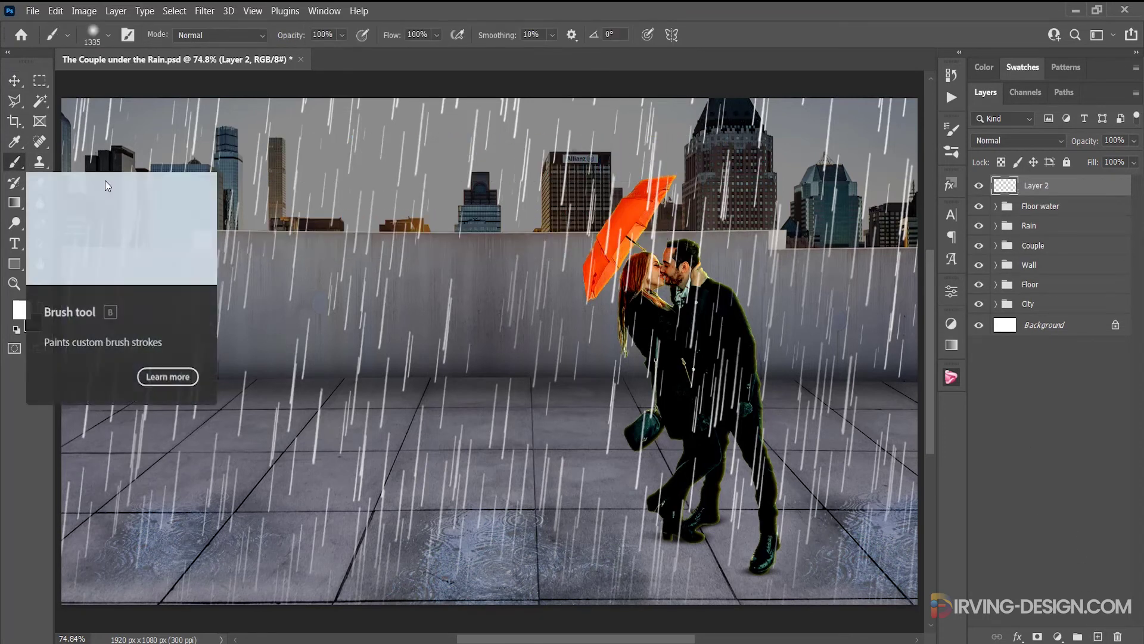
pyautogui.click(1023, 68)
pyautogui.click(1006, 118)
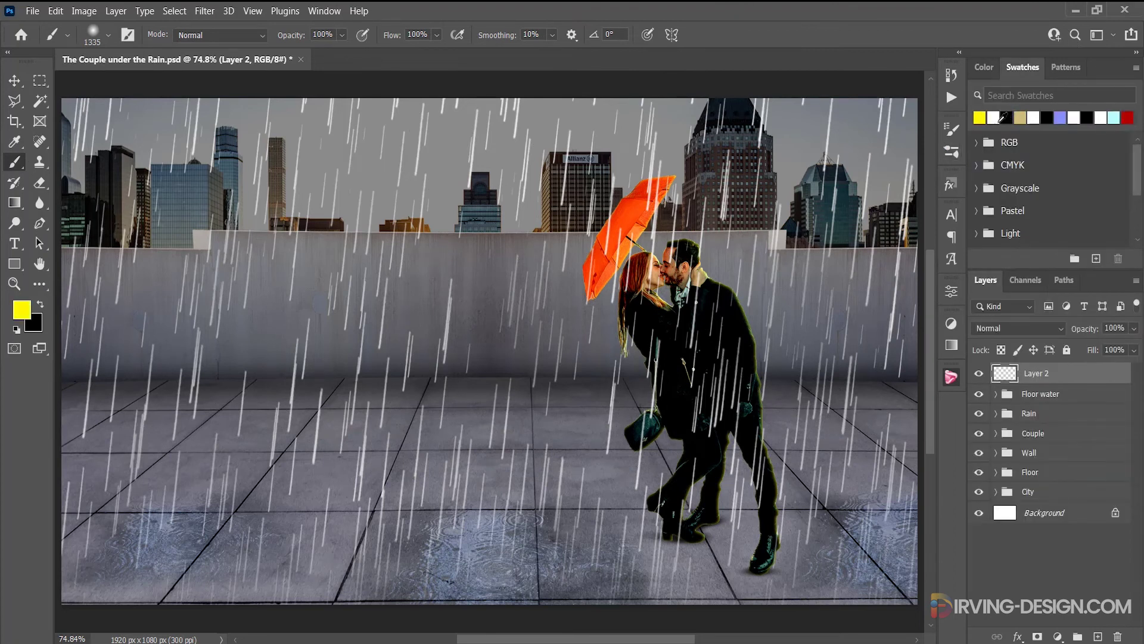
# - Paint a soft yellow glow in the upper-right sky and set the layer to Lighten
pyautogui.scroll(-2, 822, 227)
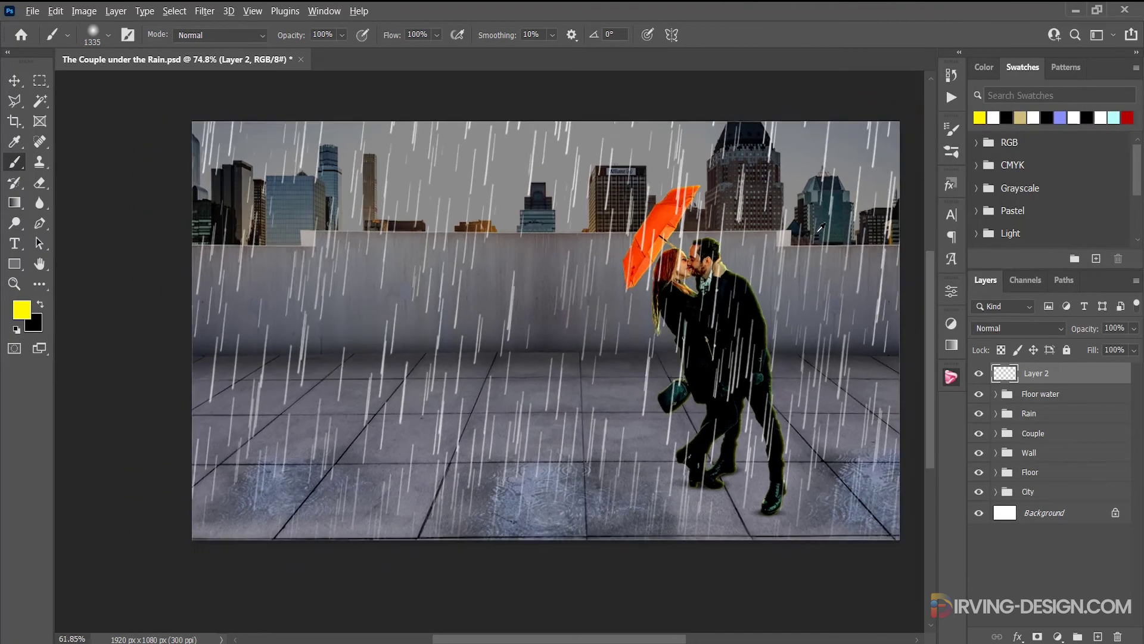
pyautogui.scroll(-1, 824, 221)
pyautogui.moveTo(824, 222); pyautogui.dragTo(622, 264)
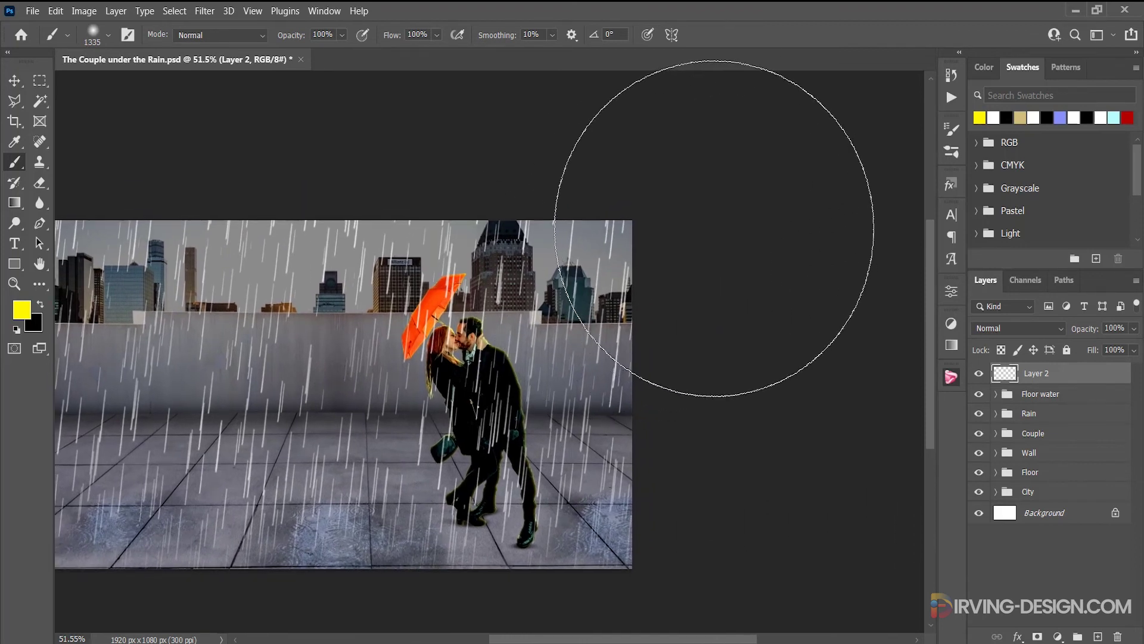
pyautogui.click(714, 228)
pyautogui.click(1033, 329)
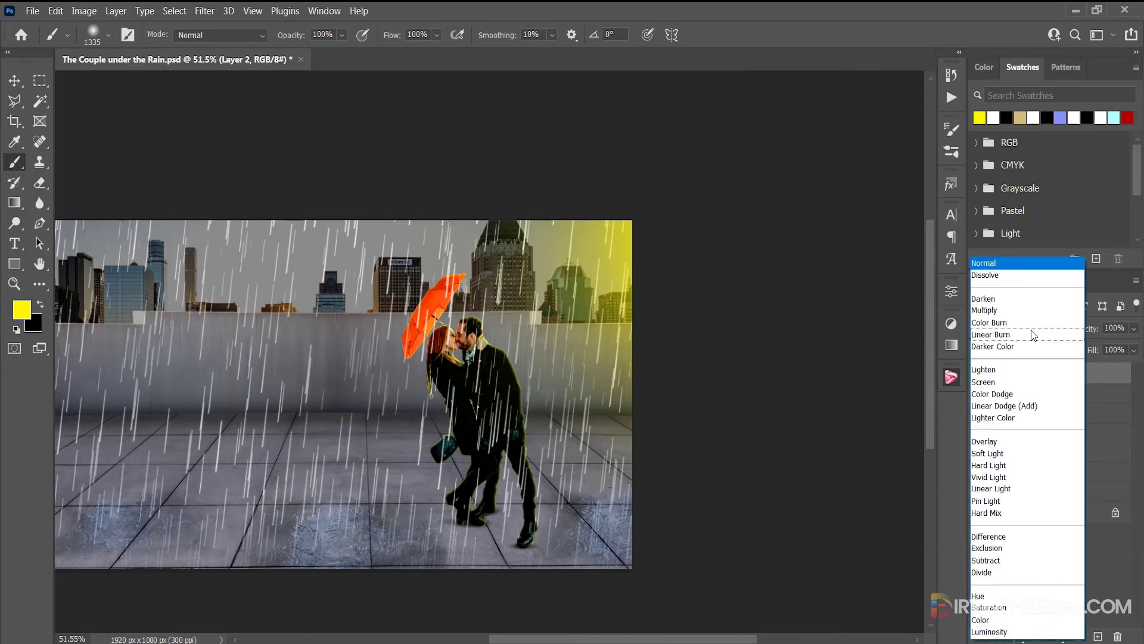
pyautogui.click(1024, 376)
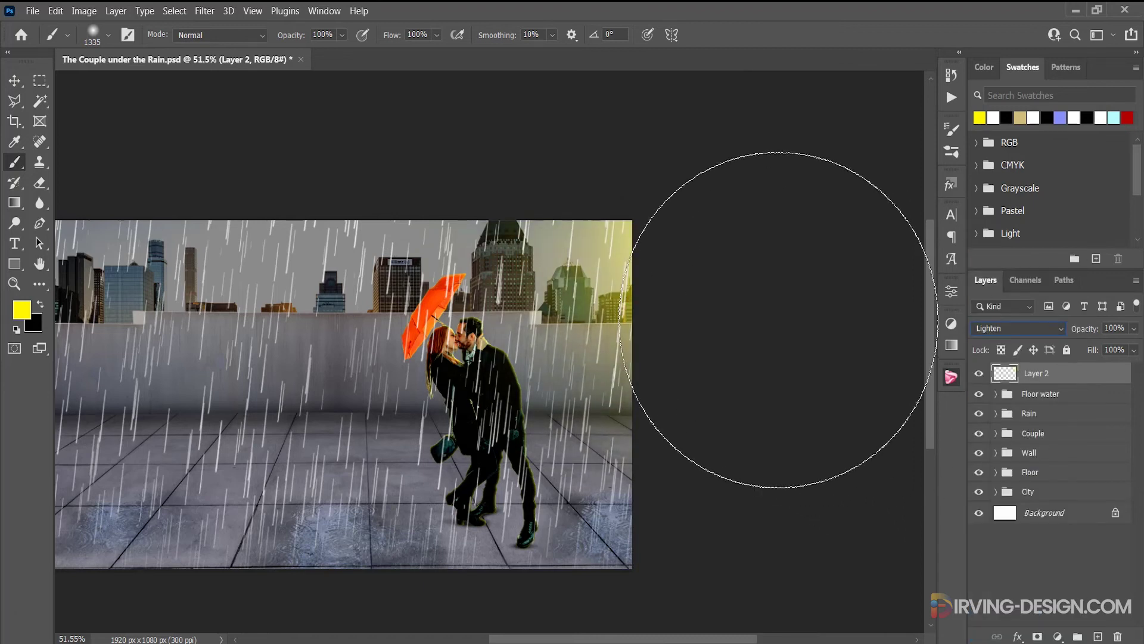
pyautogui.hotkey('ctrl', '0')
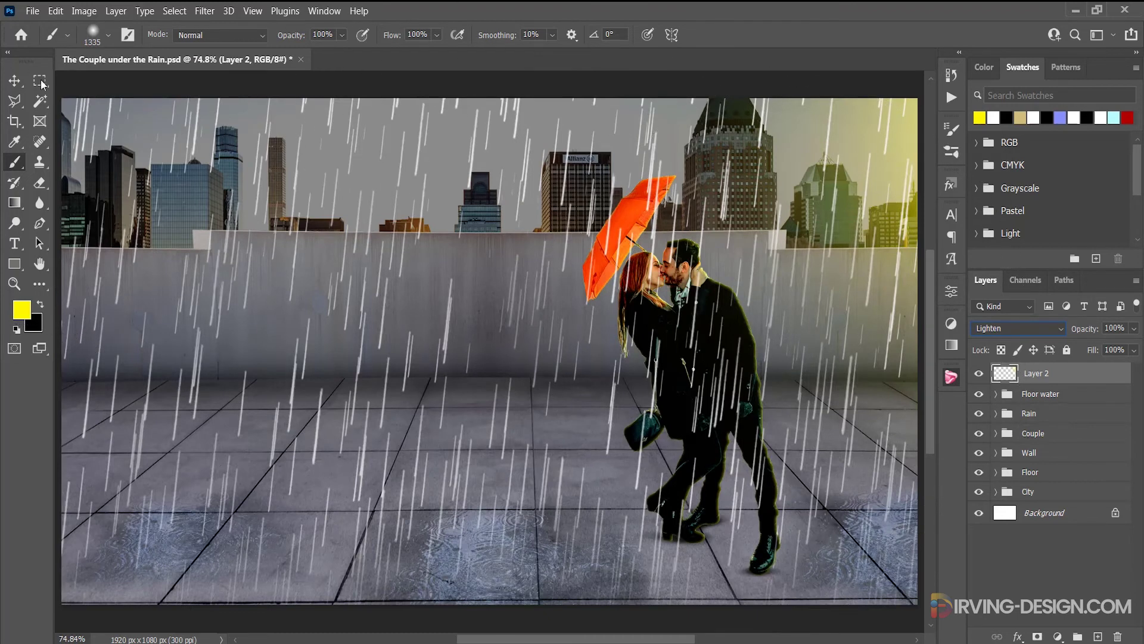
pyautogui.click(15, 80)
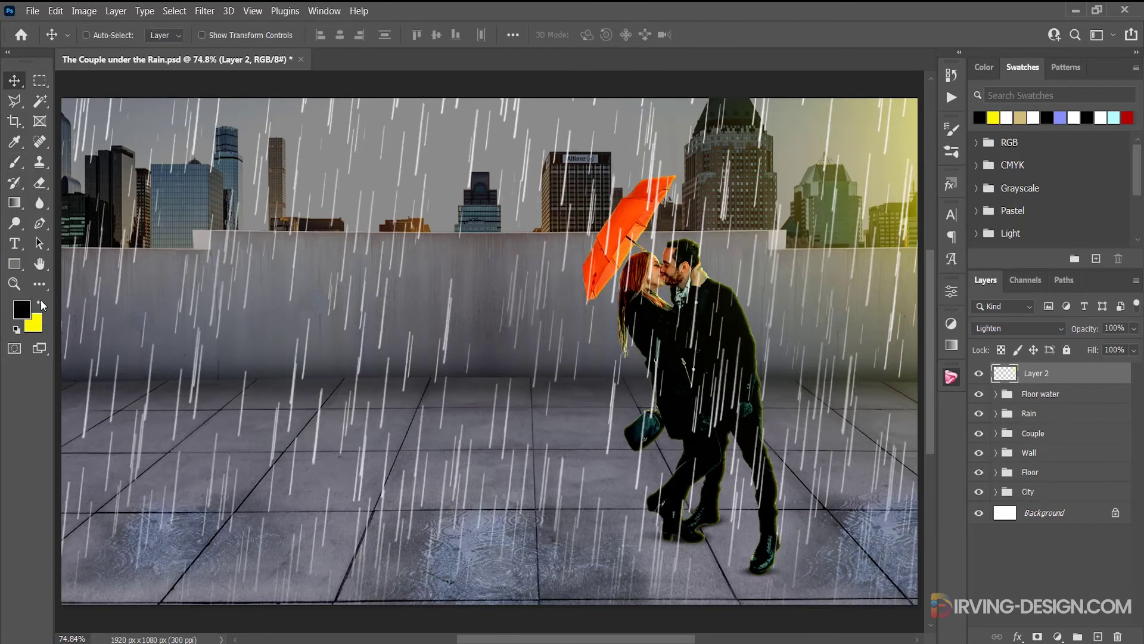
# - Reset colours to black and white and add a new Layer 3 filled with black
pyautogui.click(17, 330)
pyautogui.doubleClick(1024, 74)
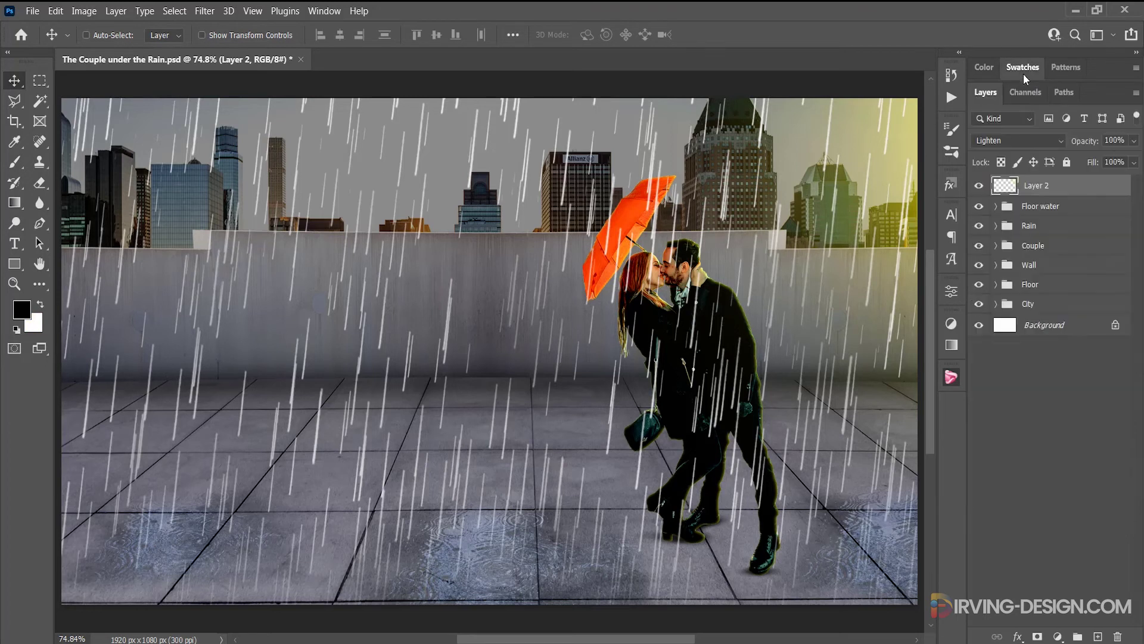
pyautogui.click(1097, 636)
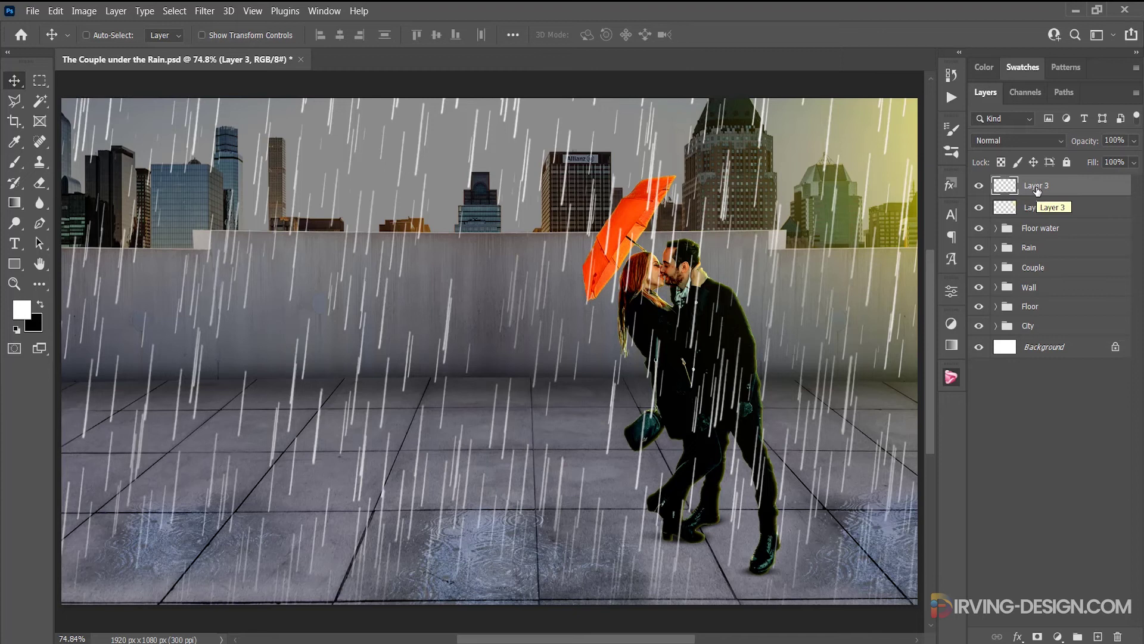
pyautogui.hotkey('ctrl', 'BackSpace')
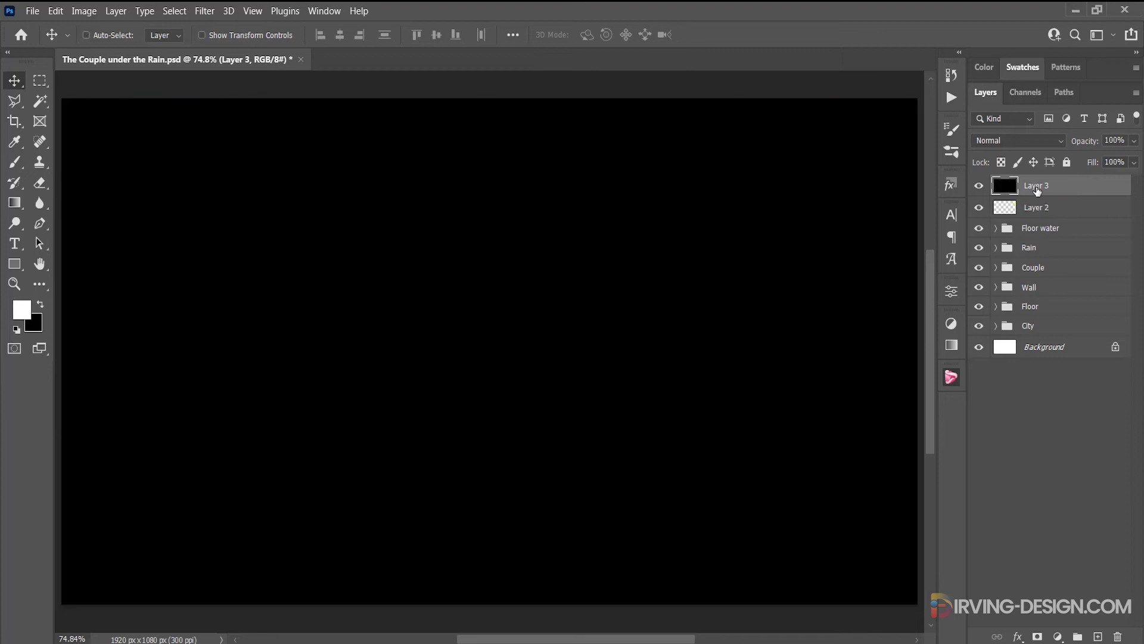
# - Convert Layer 3 to a smart object, add a top-right Lens Flare, and blend with Screen
pyautogui.rightClick(1060, 185)
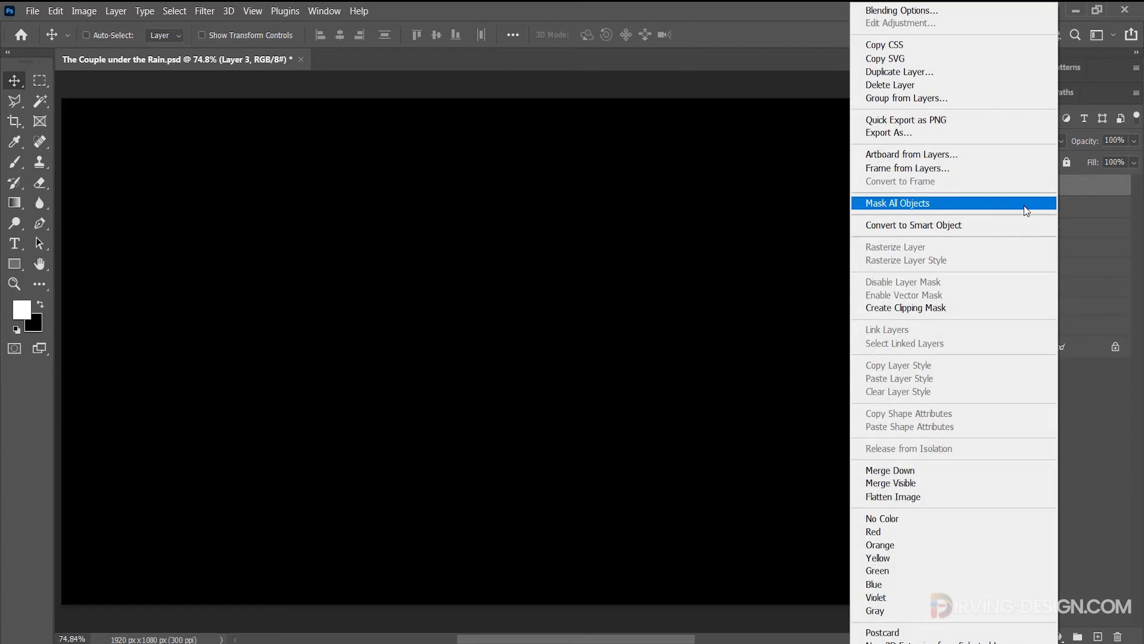
pyautogui.click(1010, 226)
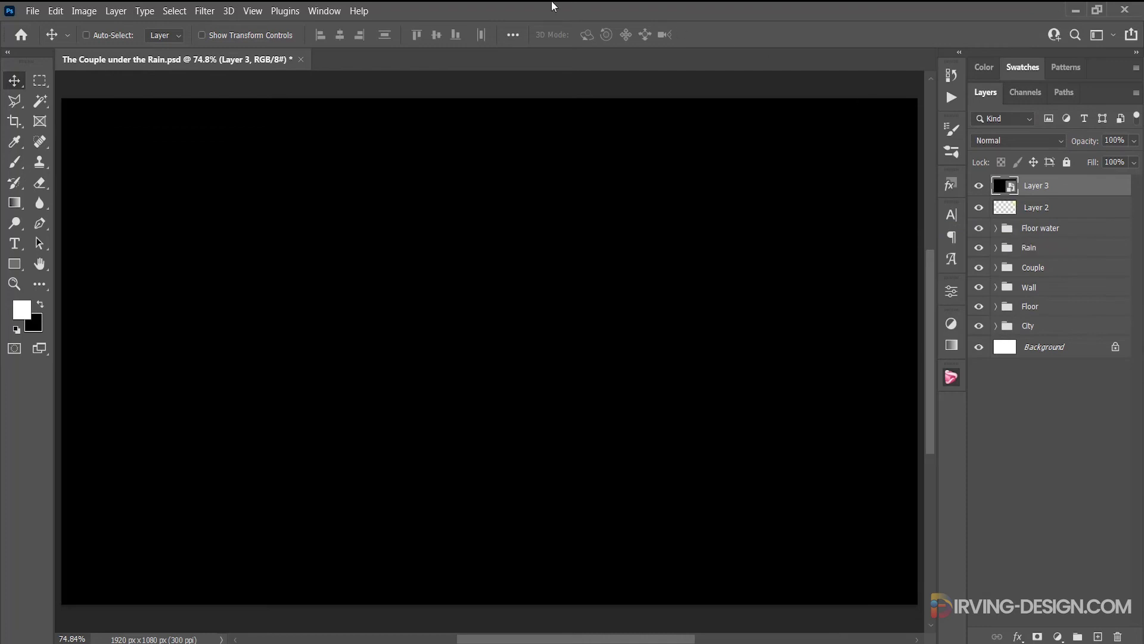
pyautogui.click(205, 11)
pyautogui.moveTo(286, 270)
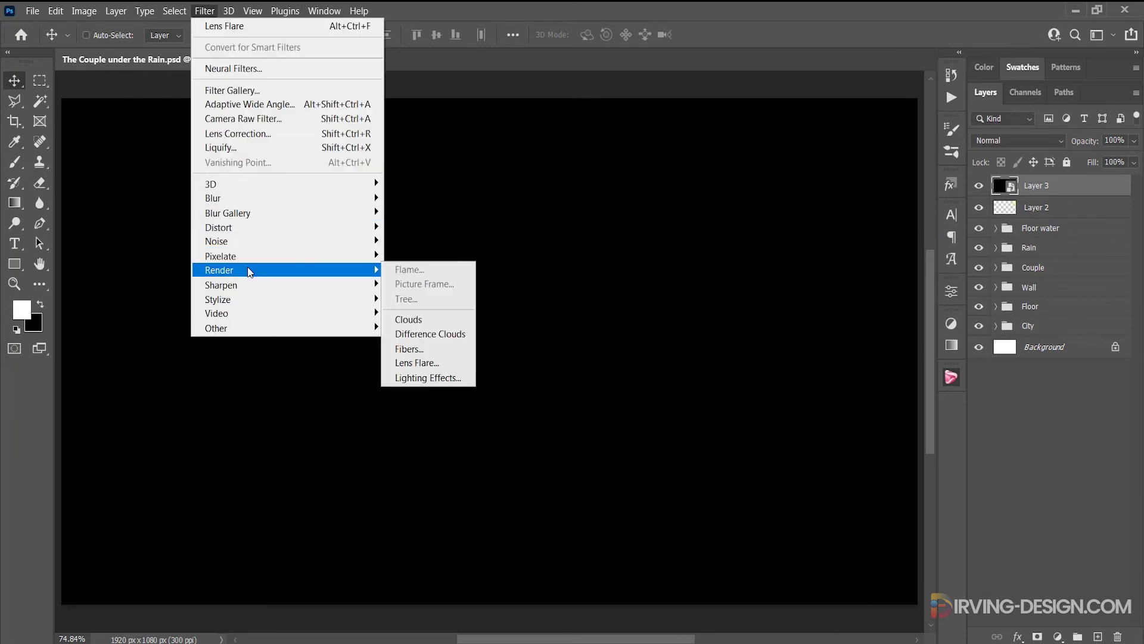
pyautogui.click(435, 361)
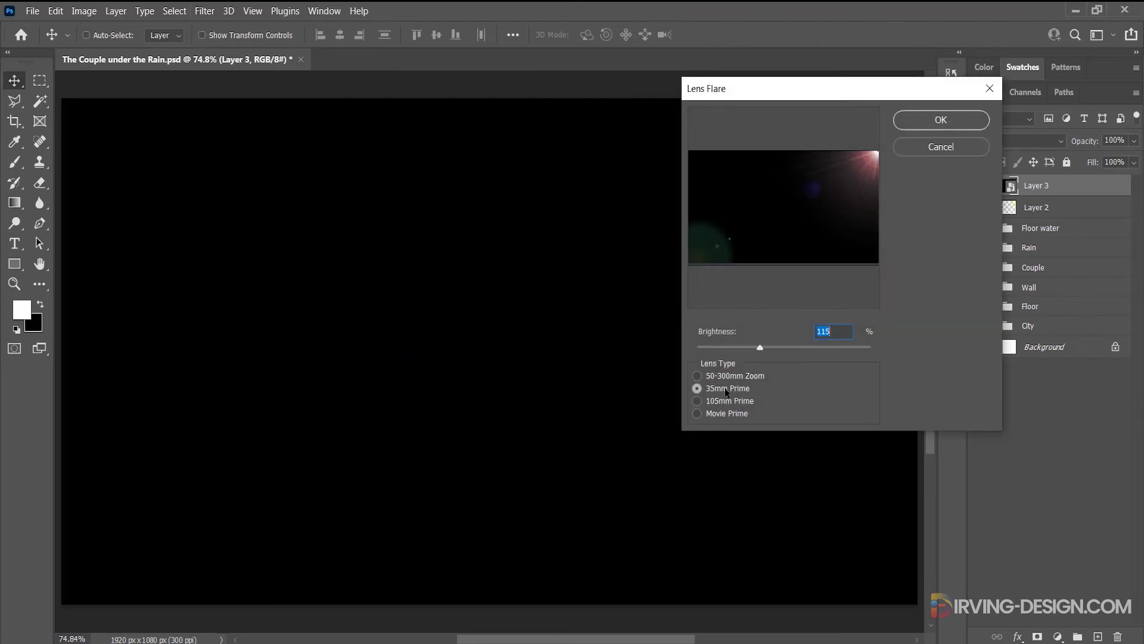
pyautogui.moveTo(875, 155); pyautogui.dragTo(882, 147)
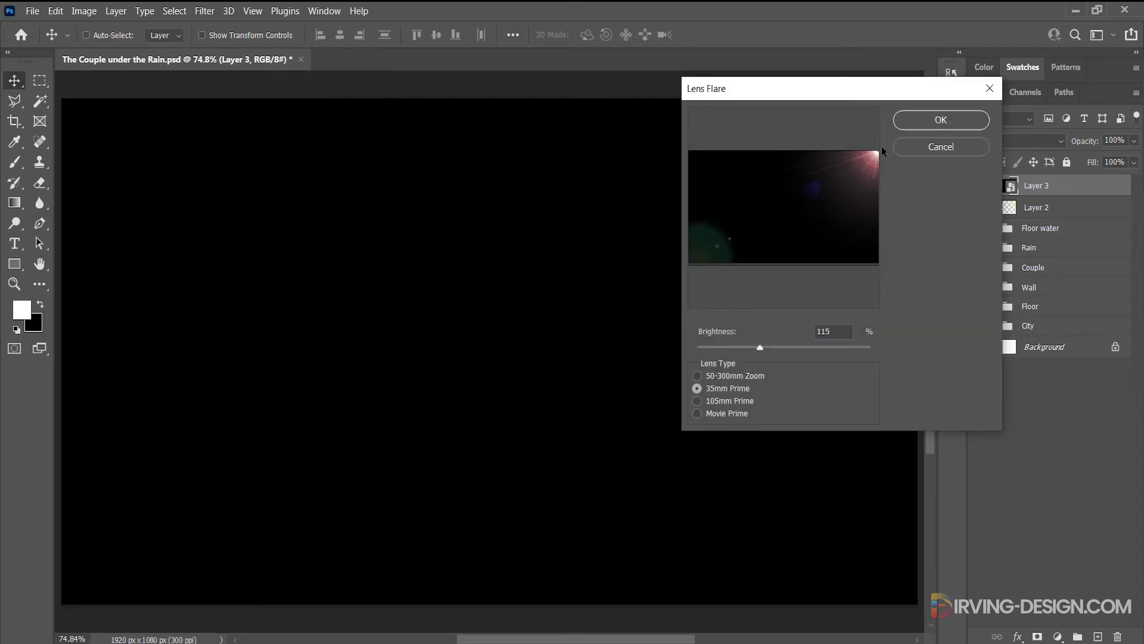
pyautogui.click(934, 119)
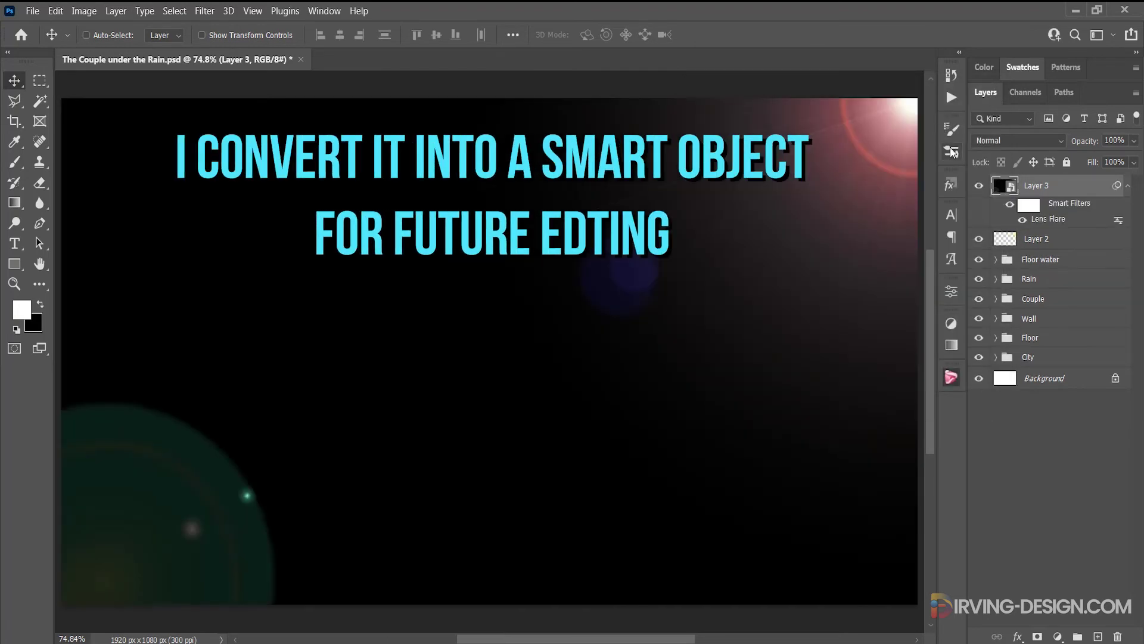
pyautogui.click(1018, 141)
pyautogui.click(1018, 269)
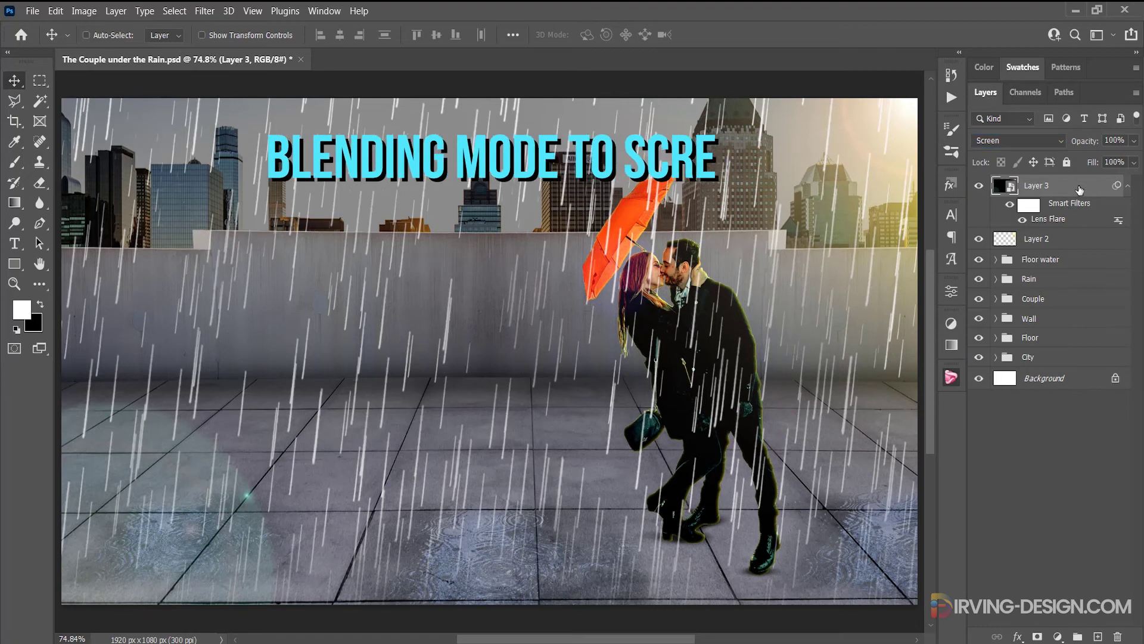
# - Group Layer 2 and Layer 3 into a group named 'Lights'
pyautogui.keyDown('ctrl'); pyautogui.click(1075, 191); pyautogui.keyUp('ctrl')
pyautogui.moveTo(1075, 191); pyautogui.dragTo(1077, 636)
pyautogui.doubleClick(1036, 184)
pyautogui.write('Lights')
pyautogui.press('Return')
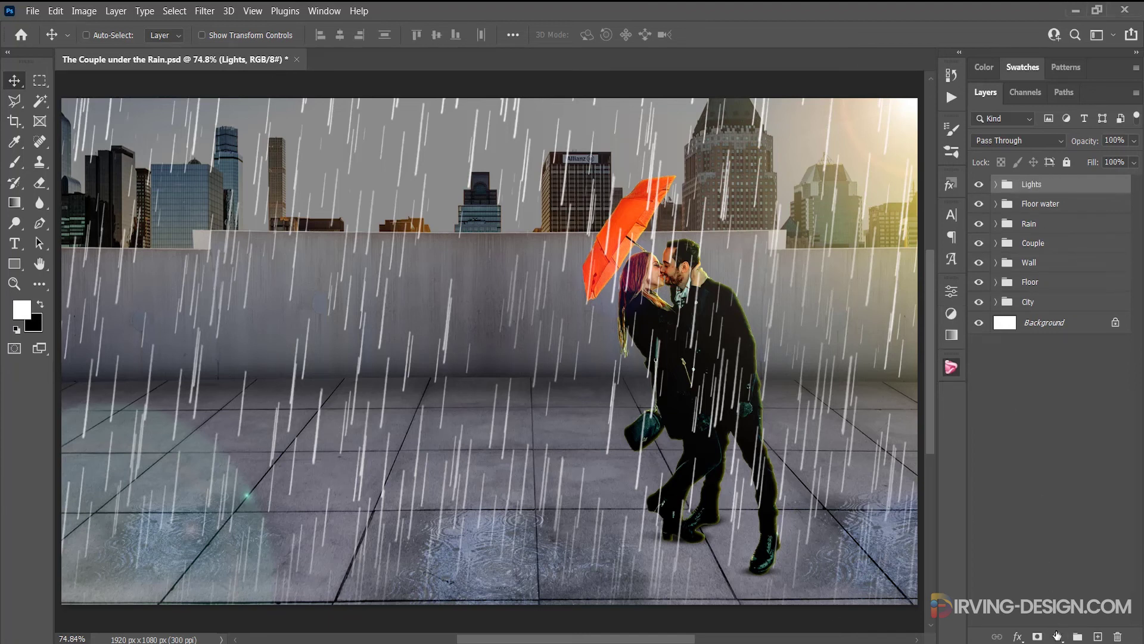
# - Add a deep blue #0947ba Solid Color fill layer set to Soft Light
pyautogui.click(1058, 636)
pyautogui.click(1055, 364)
pyautogui.moveTo(899, 231)
pyautogui.mouseDown()
pyautogui.moveTo(880, 203)
pyautogui.moveTo(880, 219)
pyautogui.mouseUp()
pyautogui.click(877, 198)
pyautogui.click(1054, 138)
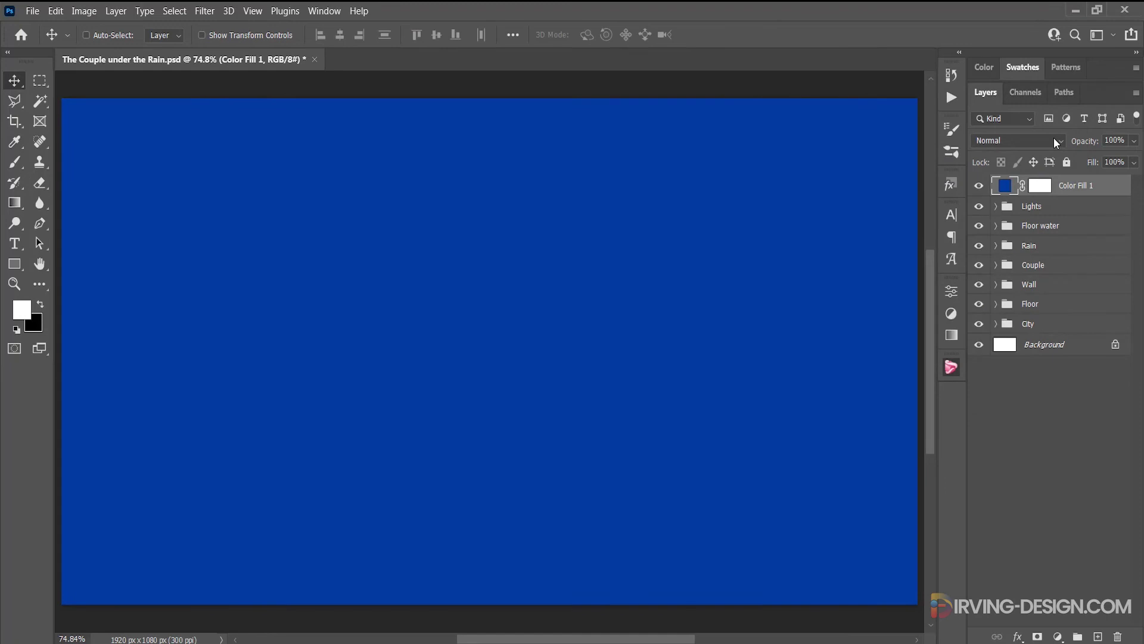
pyautogui.click(1054, 137)
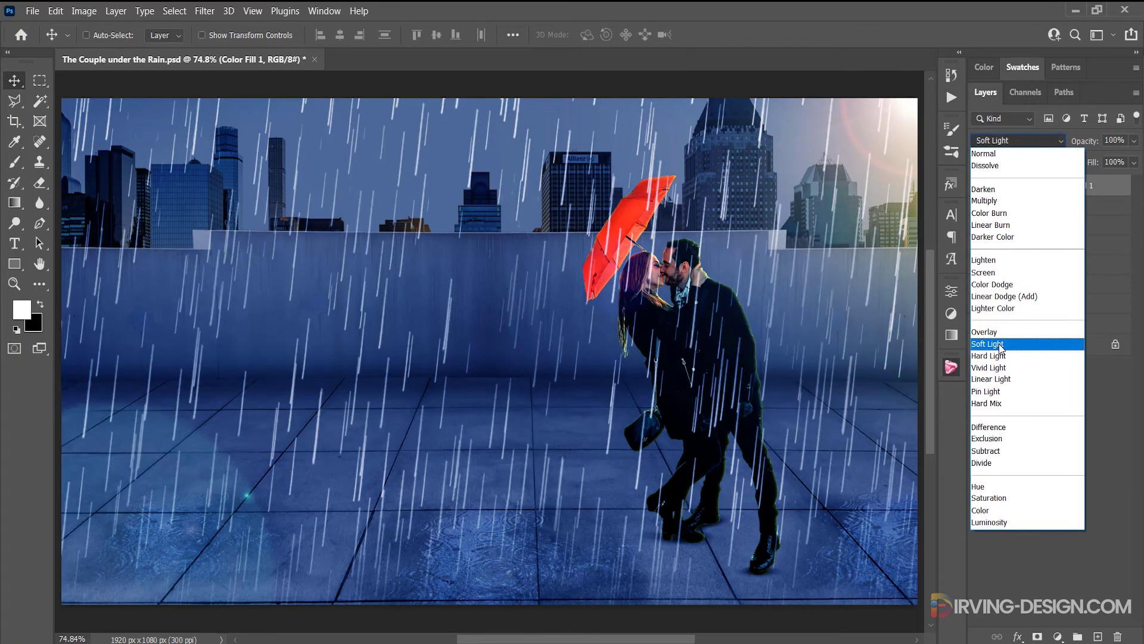
pyautogui.click(1001, 345)
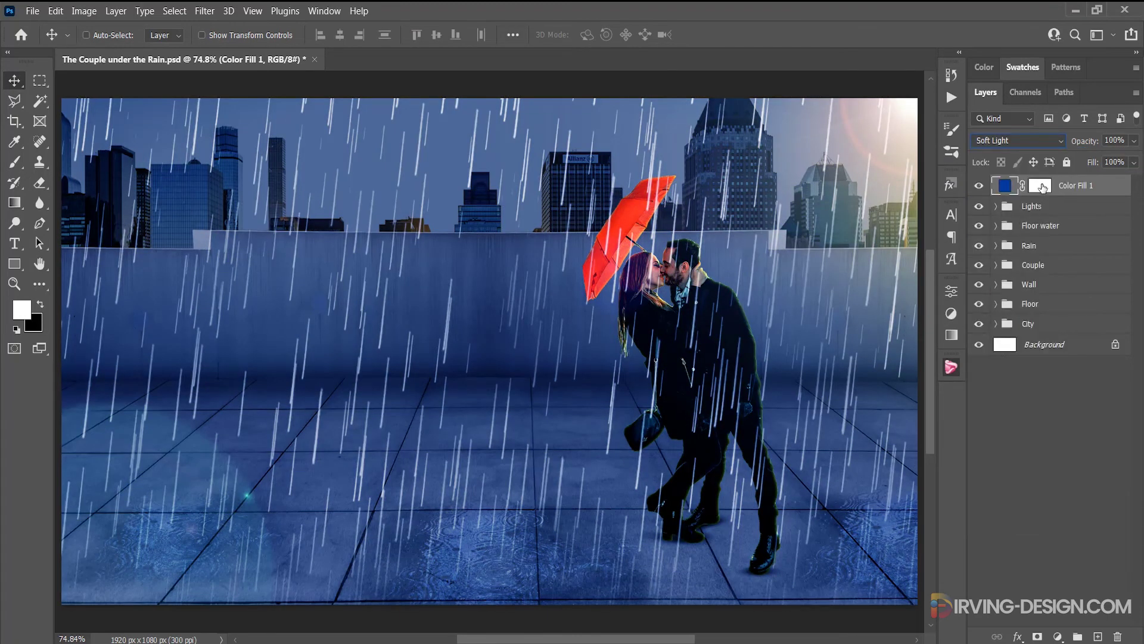
# - Brush the fill's mask with a 30% black soft brush to spare the centre, then compare
pyautogui.click(1041, 187)
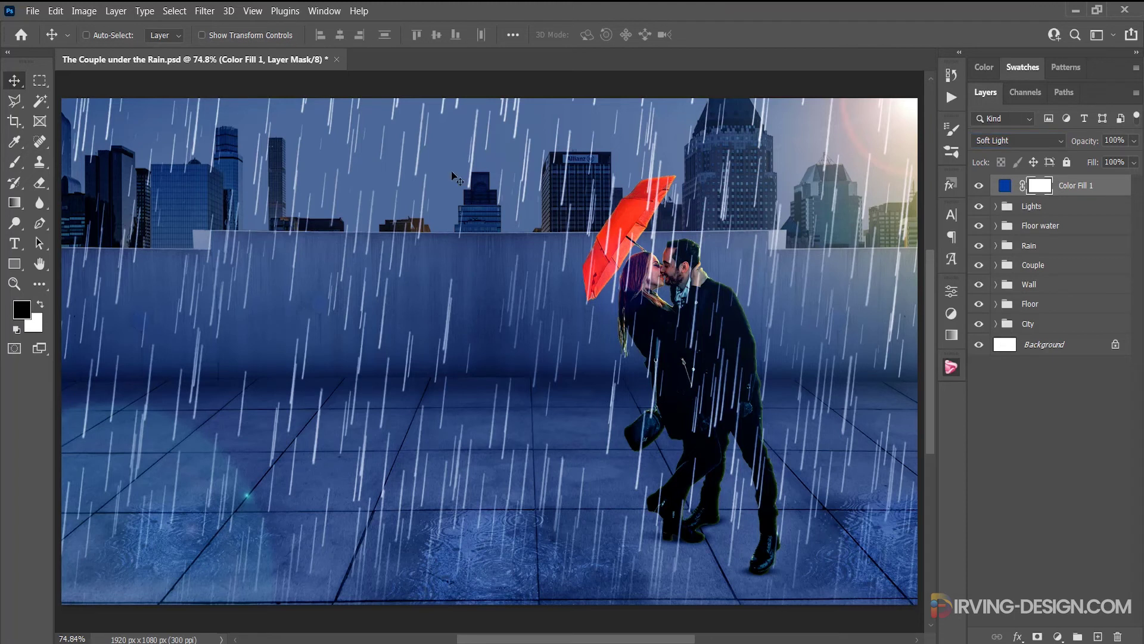
pyautogui.click(14, 162)
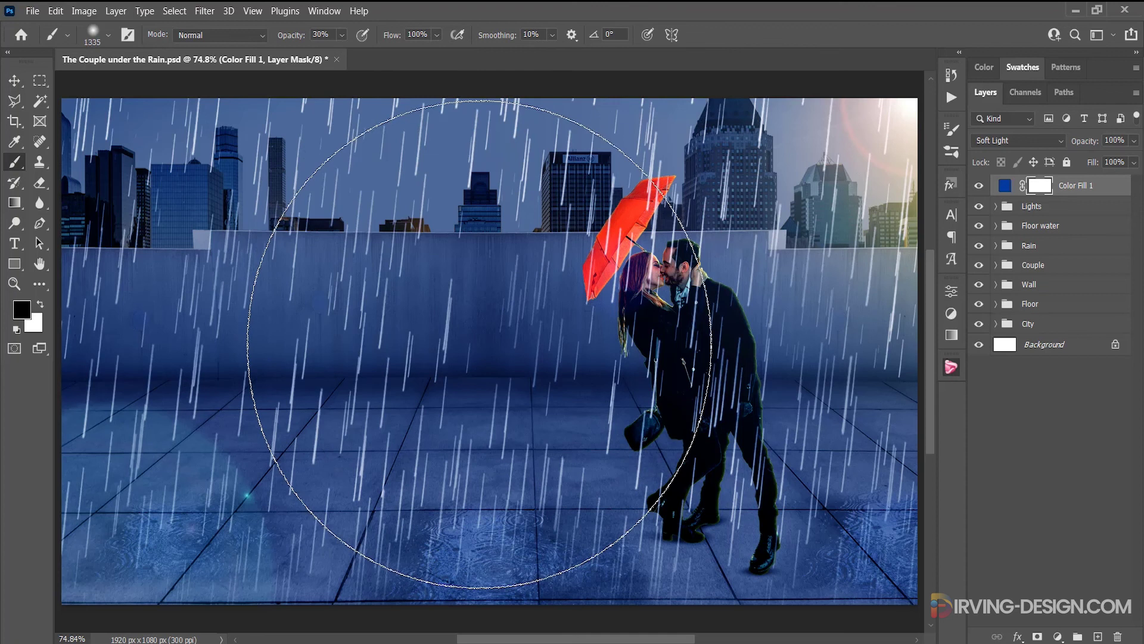
pyautogui.moveTo(455, 343)
pyautogui.mouseDown()
pyautogui.moveTo(366, 381)
pyautogui.moveTo(612, 364)
pyautogui.moveTo(623, 381)
pyautogui.moveTo(601, 411)
pyautogui.moveTo(481, 429)
pyautogui.moveTo(418, 393)
pyautogui.moveTo(365, 383)
pyautogui.mouseUp()
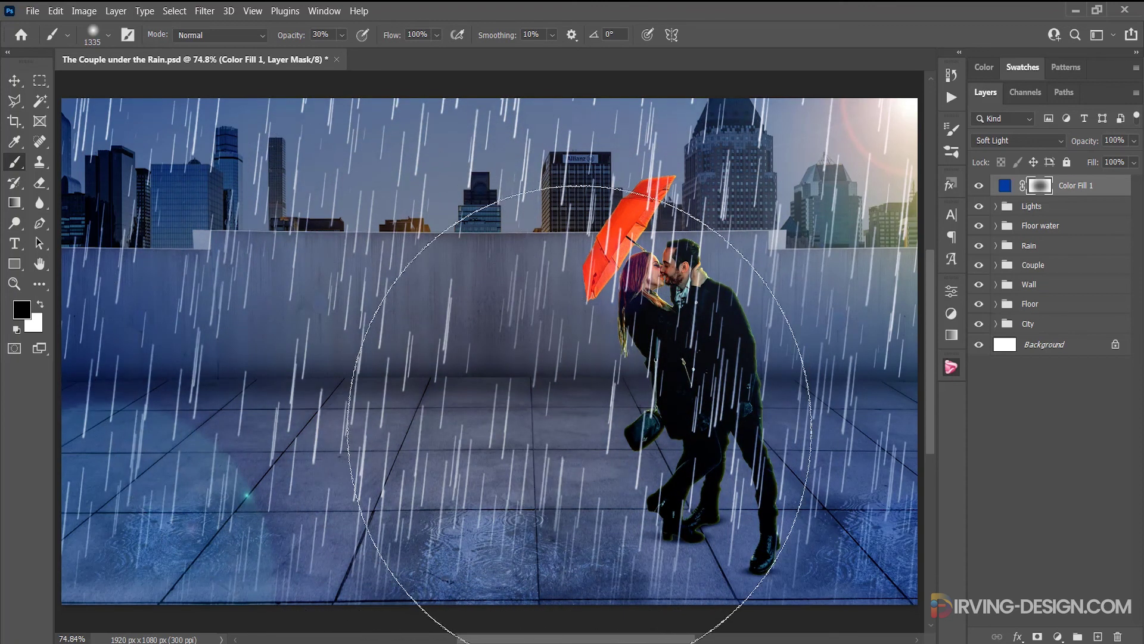
pyautogui.click(15, 81)
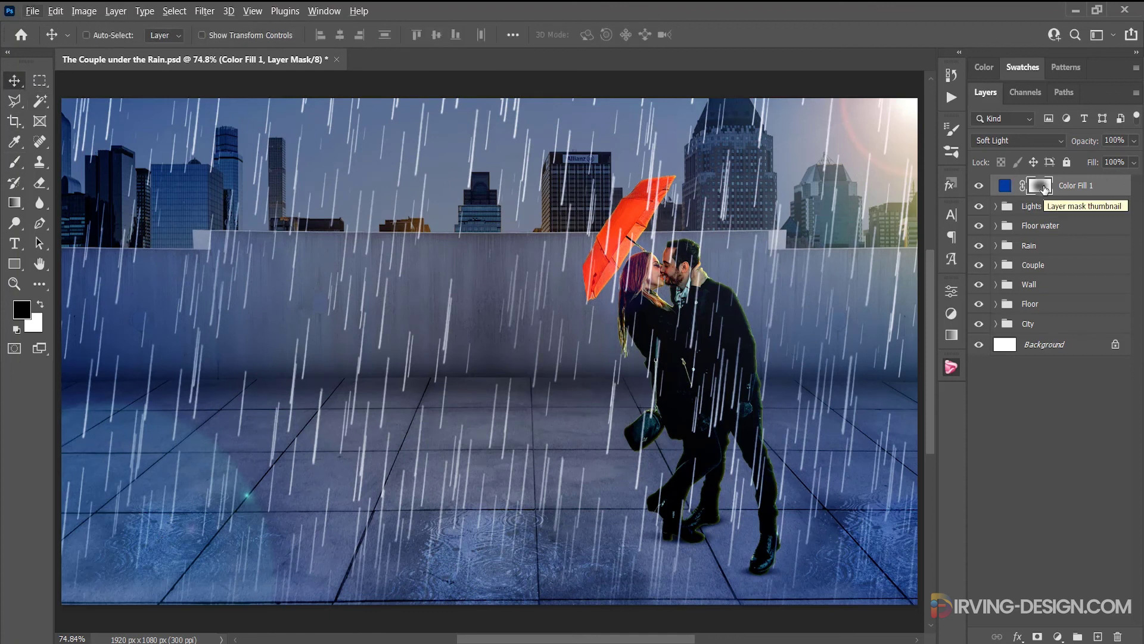
pyautogui.keyDown('shift'); pyautogui.click(1044, 189); pyautogui.keyUp('shift')
pyautogui.keyDown('shift'); pyautogui.click(1044, 189); pyautogui.keyUp('shift')
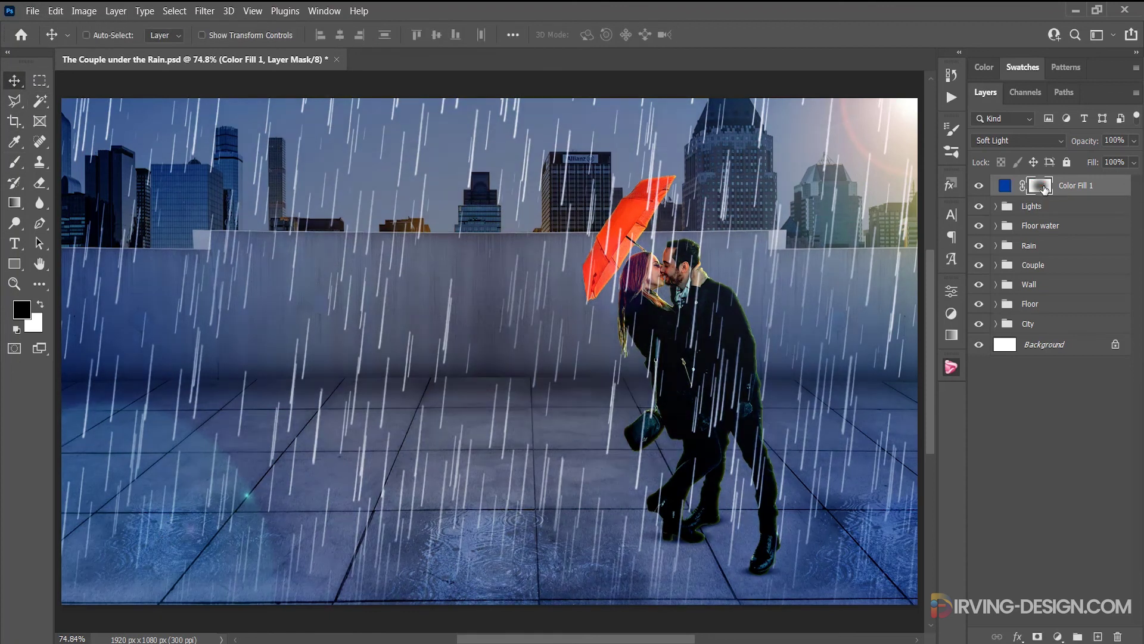
pyautogui.click(1006, 189)
pyautogui.click(981, 186)
pyautogui.click(980, 187)
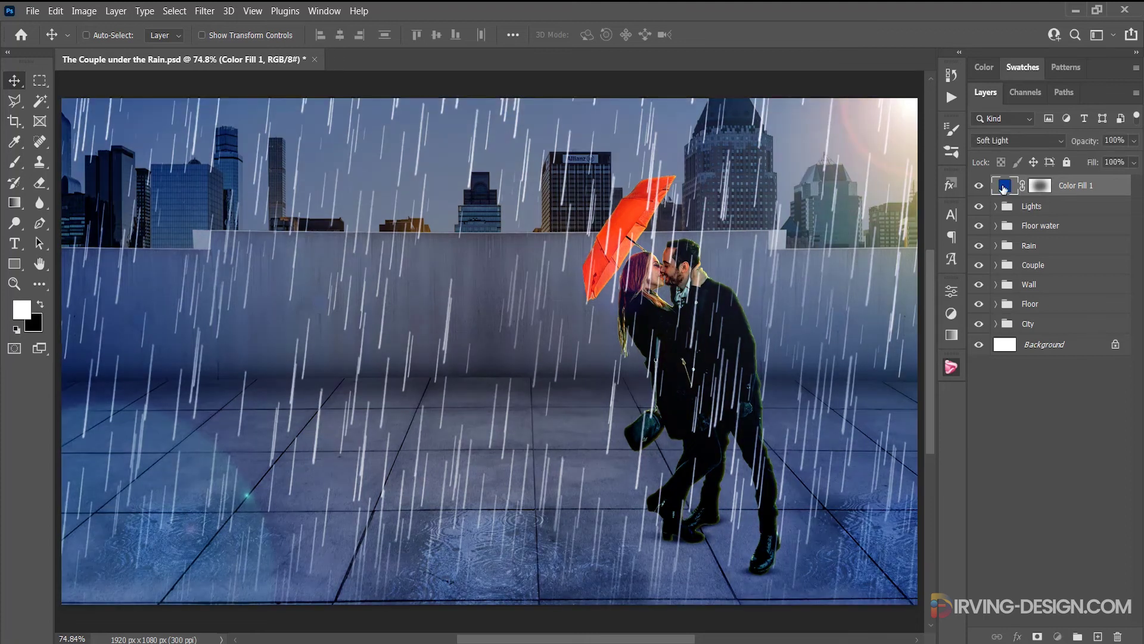
# - Add a Curves adjustment using the Darker (RGB) preset at 75% opacity
pyautogui.click(951, 314)
pyautogui.click(861, 319)
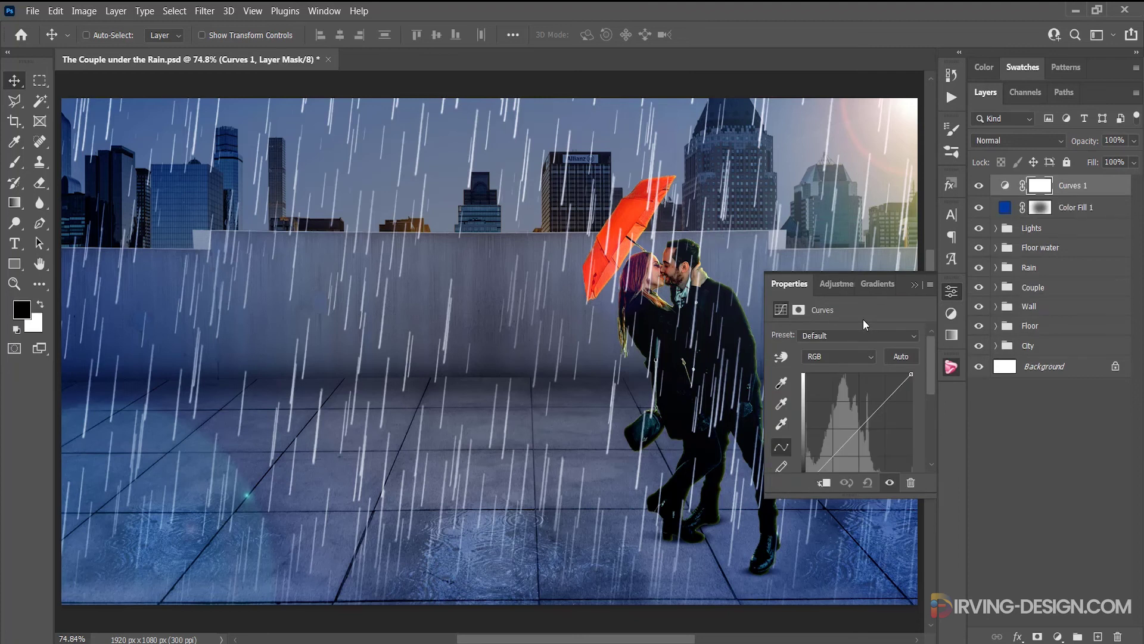
pyautogui.click(885, 334)
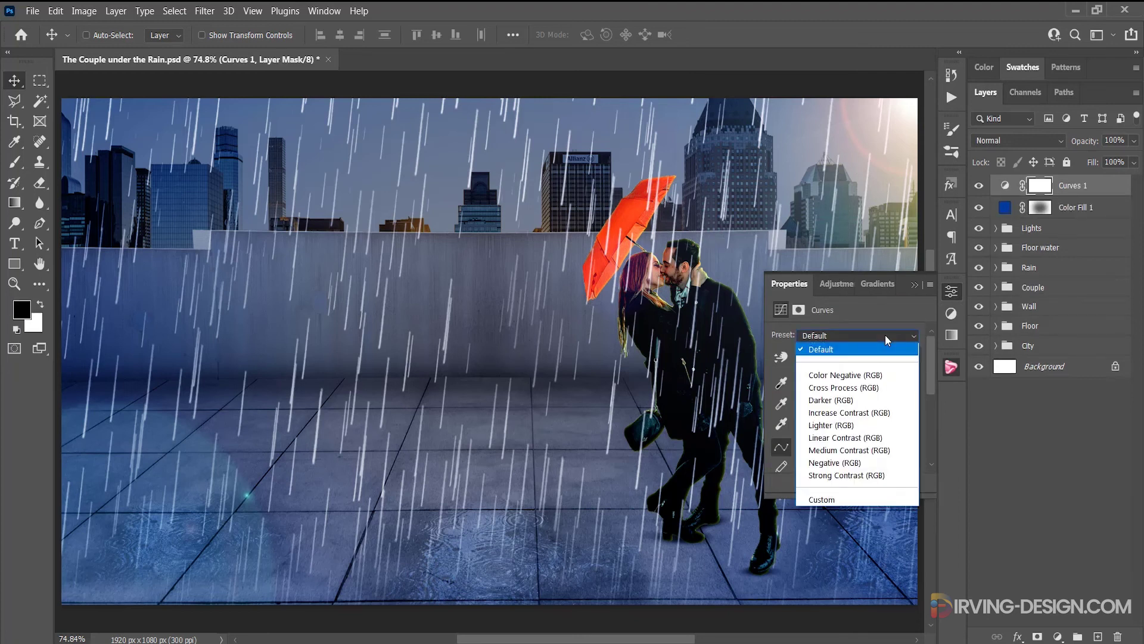
pyautogui.click(852, 401)
pyautogui.click(914, 285)
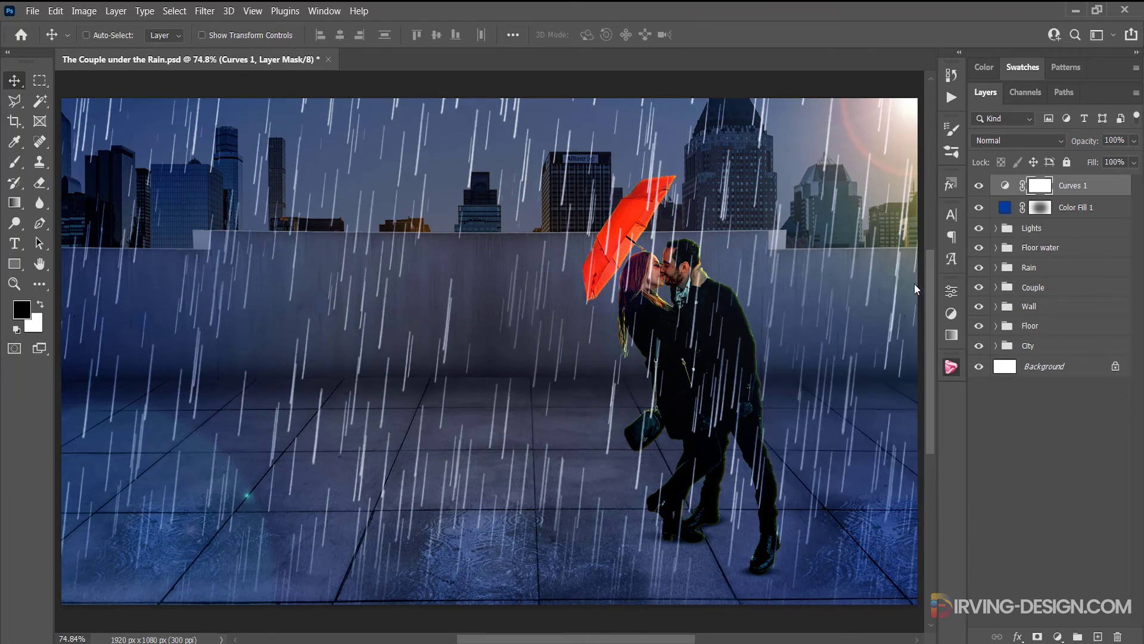
pyautogui.click(1004, 186)
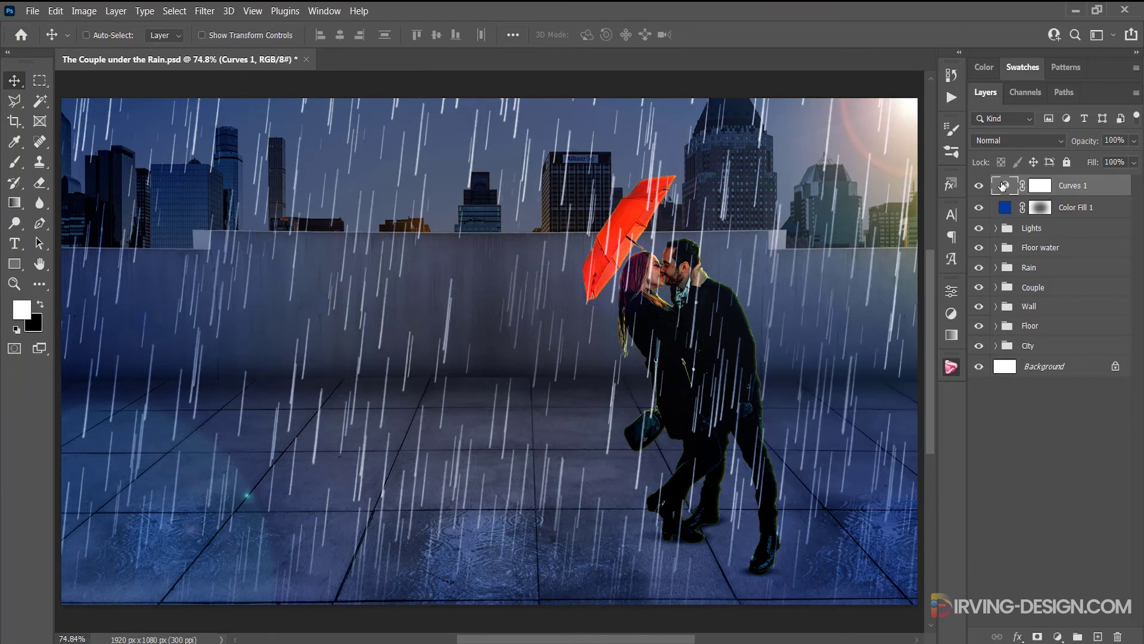
pyautogui.press('Return')
pyautogui.write('75')
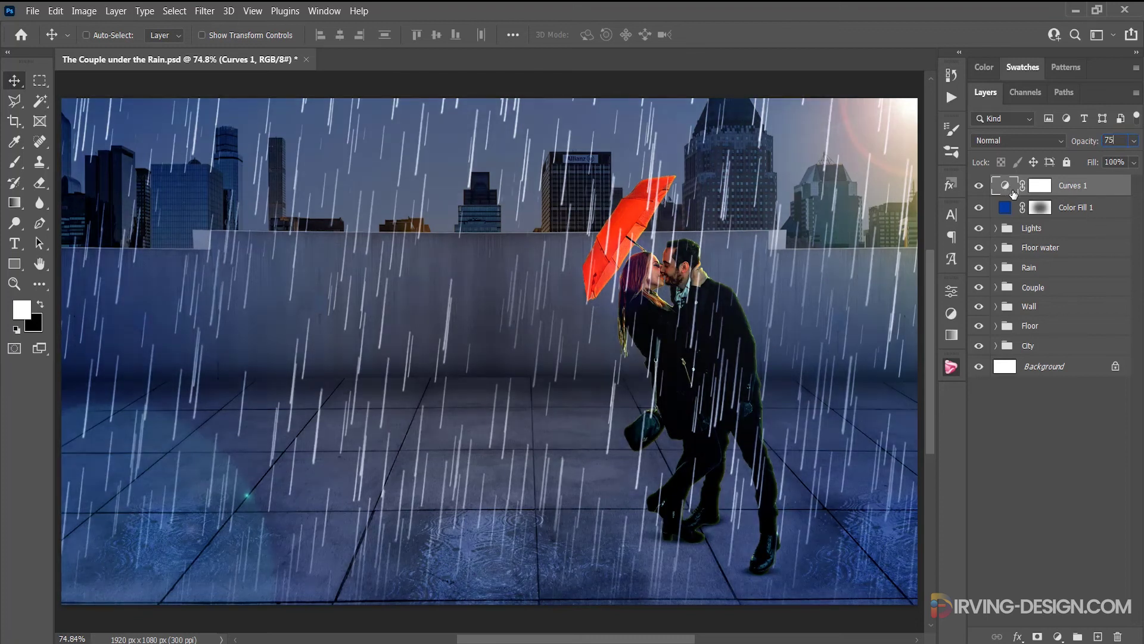
pyautogui.press('Return')
# - Add a Color Lookup with the Fuji ETERNA 250D Kodak 2395 LUT at 50% opacity
pyautogui.click(1058, 636)
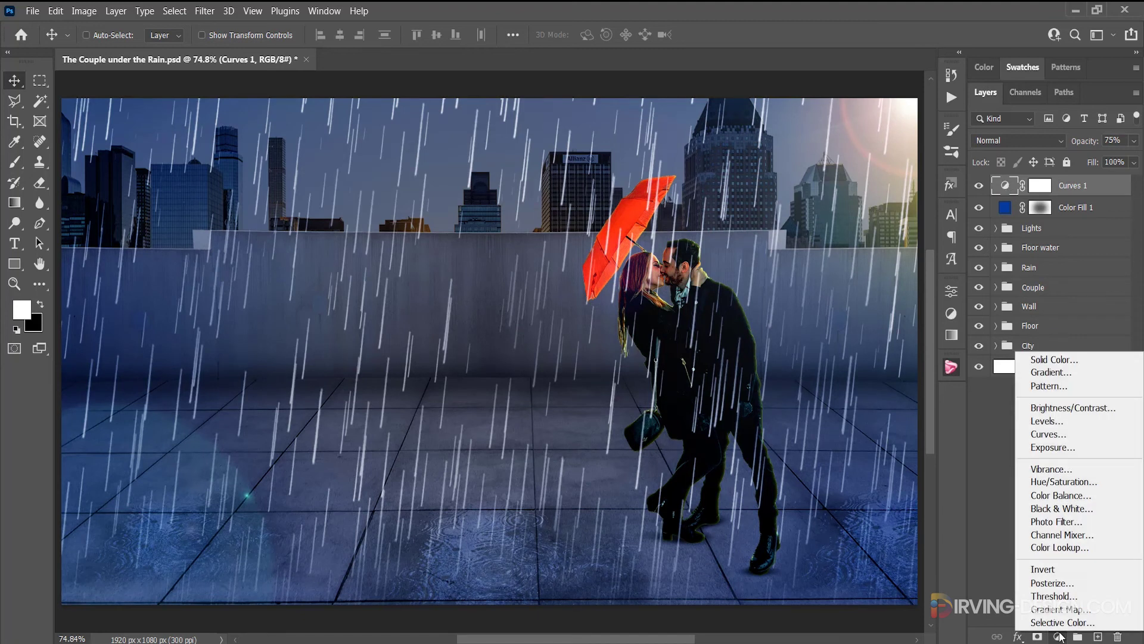
pyautogui.click(1061, 547)
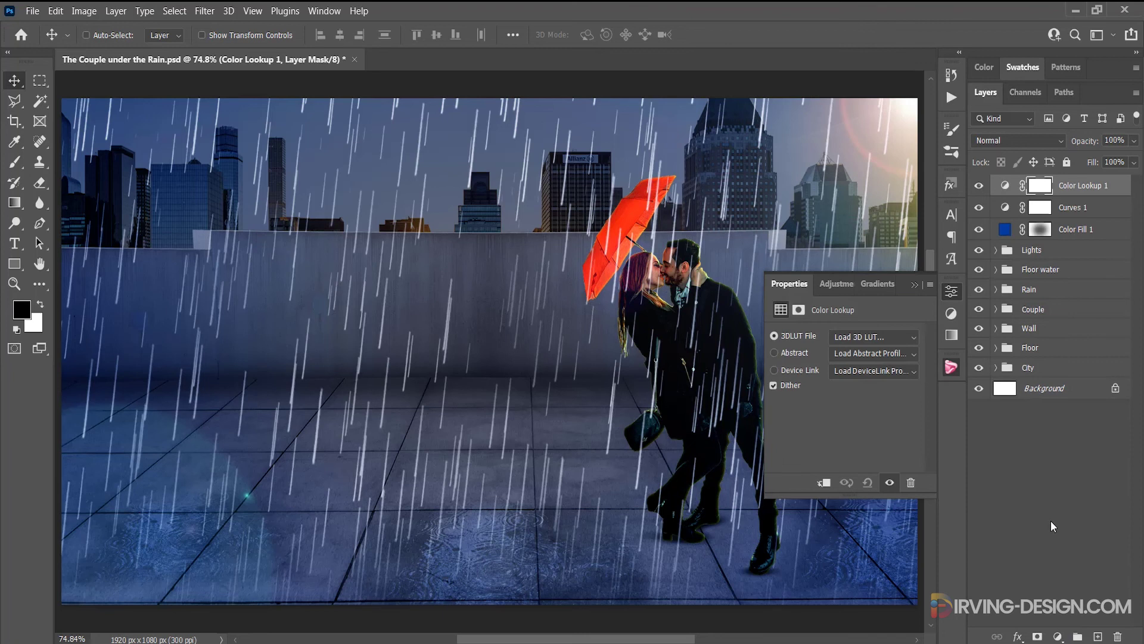
pyautogui.click(909, 337)
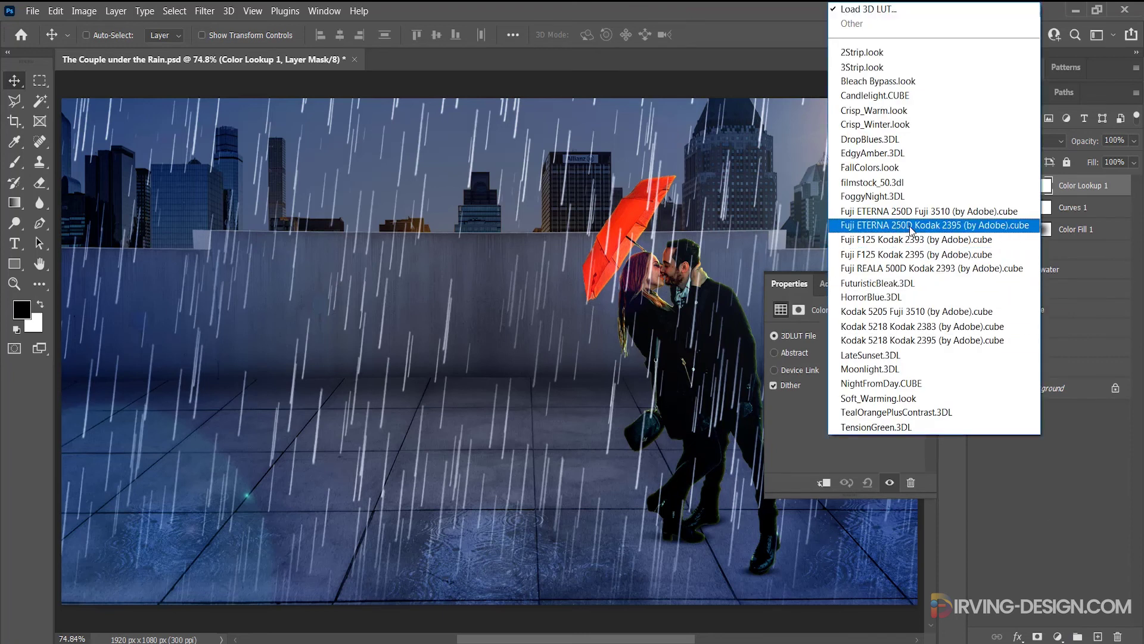
pyautogui.click(902, 184)
pyautogui.click(915, 285)
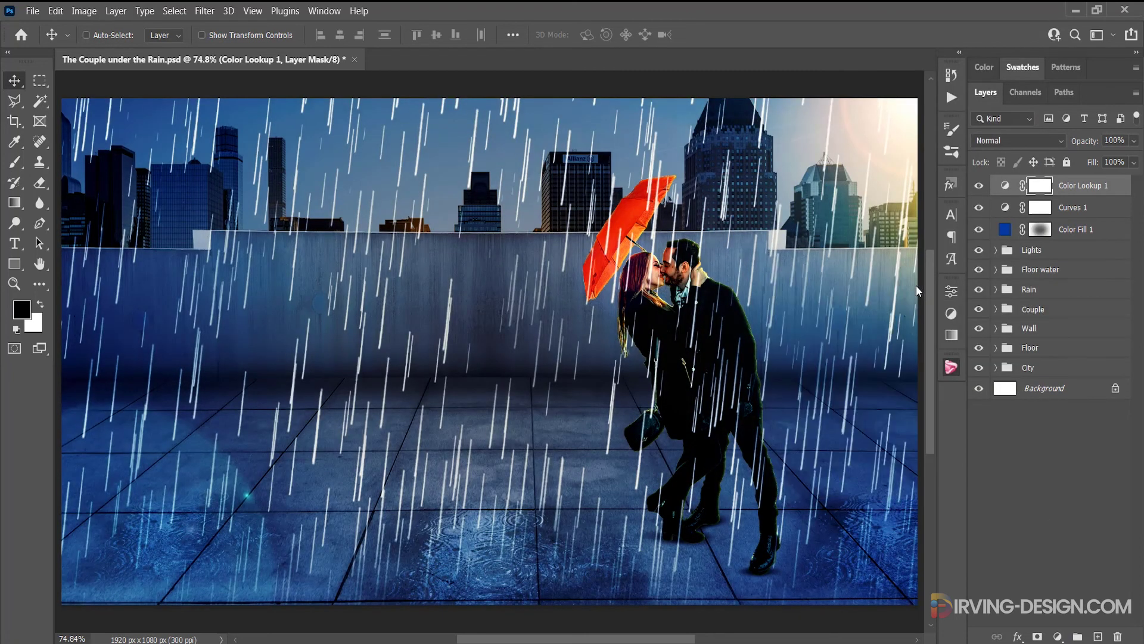
pyautogui.click(1005, 187)
pyautogui.click(1125, 141)
pyautogui.write('50')
pyautogui.press('Return')
# - Group the three adjustment layers into a group named 'Effects'
pyautogui.keyDown('shift'); pyautogui.click(1007, 235); pyautogui.keyUp('shift')
pyautogui.moveTo(1009, 189); pyautogui.dragTo(1078, 636)
pyautogui.doubleClick(1035, 185)
pyautogui.write('Effects')
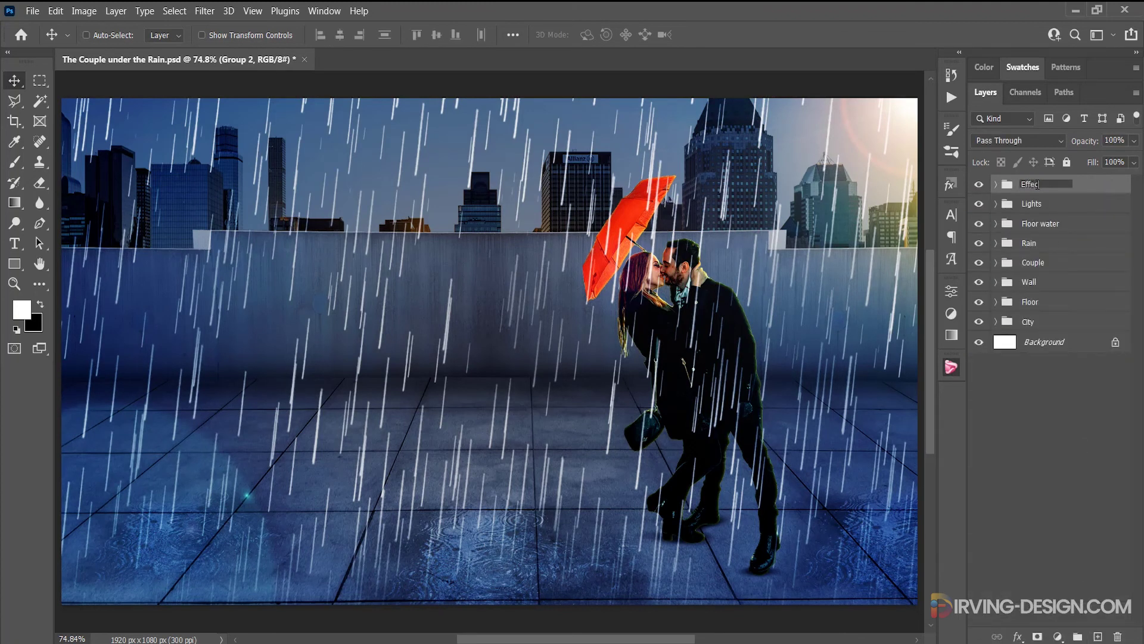
pyautogui.press('Return')
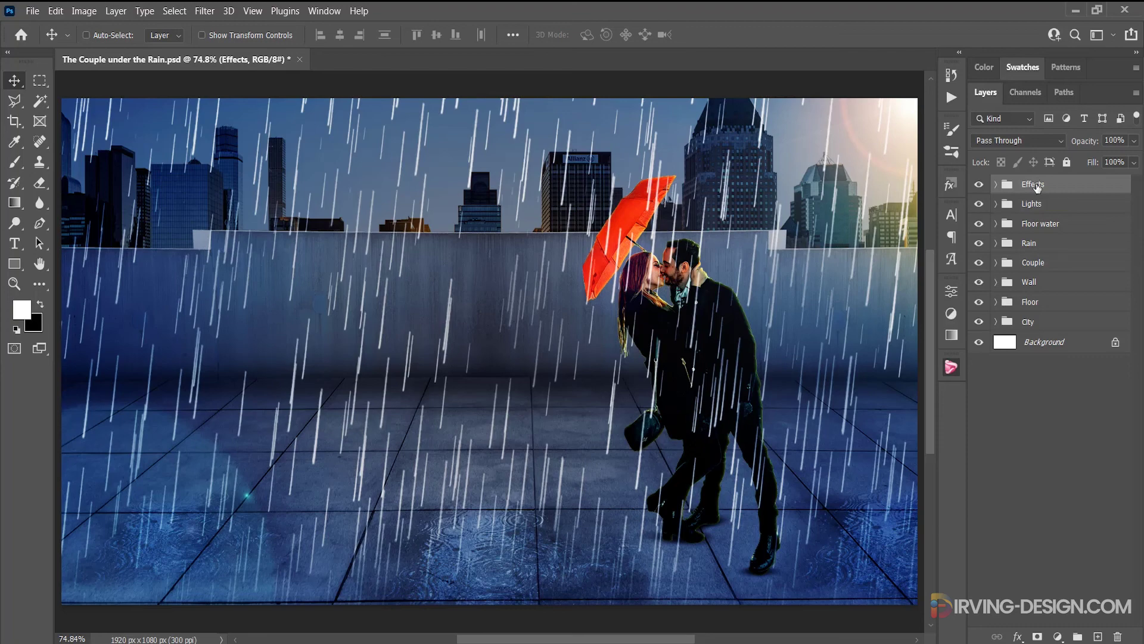